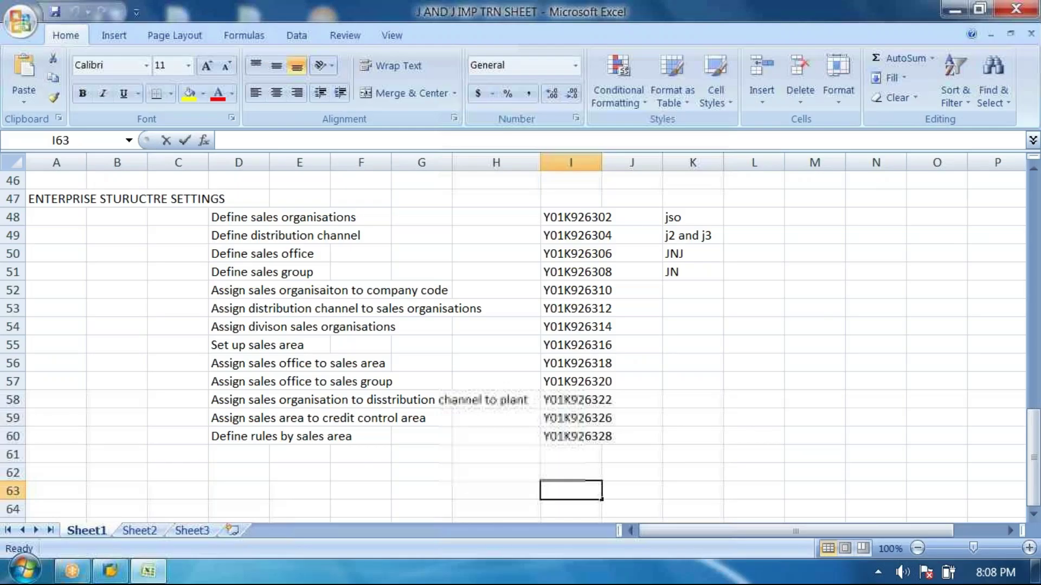
- Enter the heading "CUSTOMER BUSINESS PROCESS" in cell A62 of the sheet
left_click(55, 472)
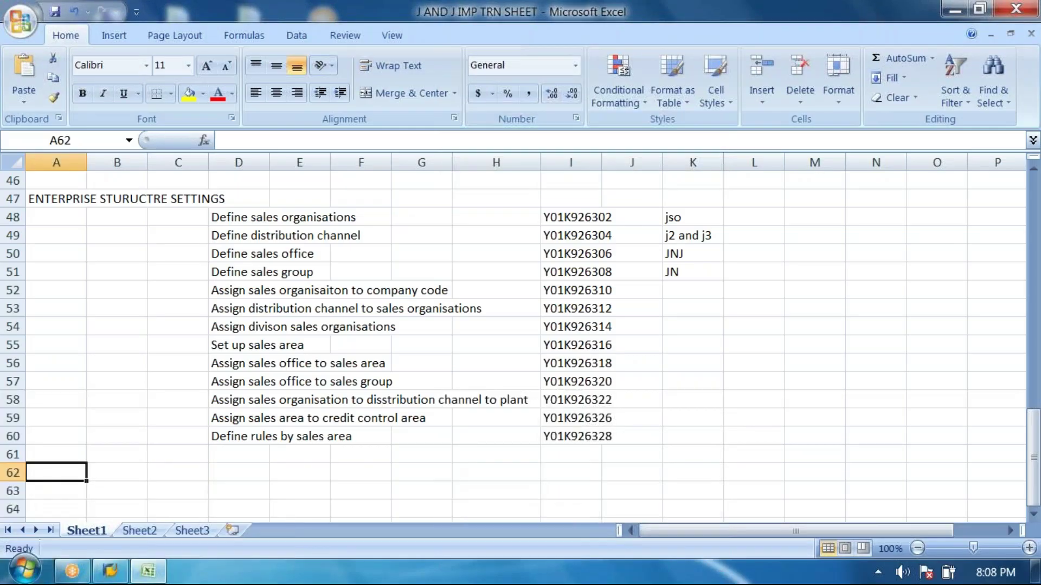
type("CUSTON")
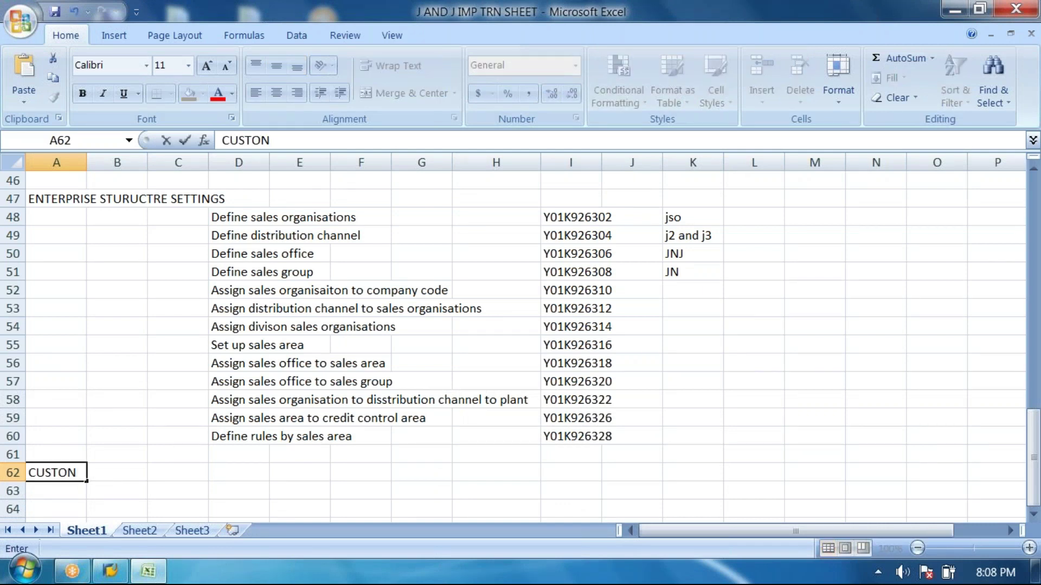
key("BackSpace")
type("MER B")
type("USINESS")
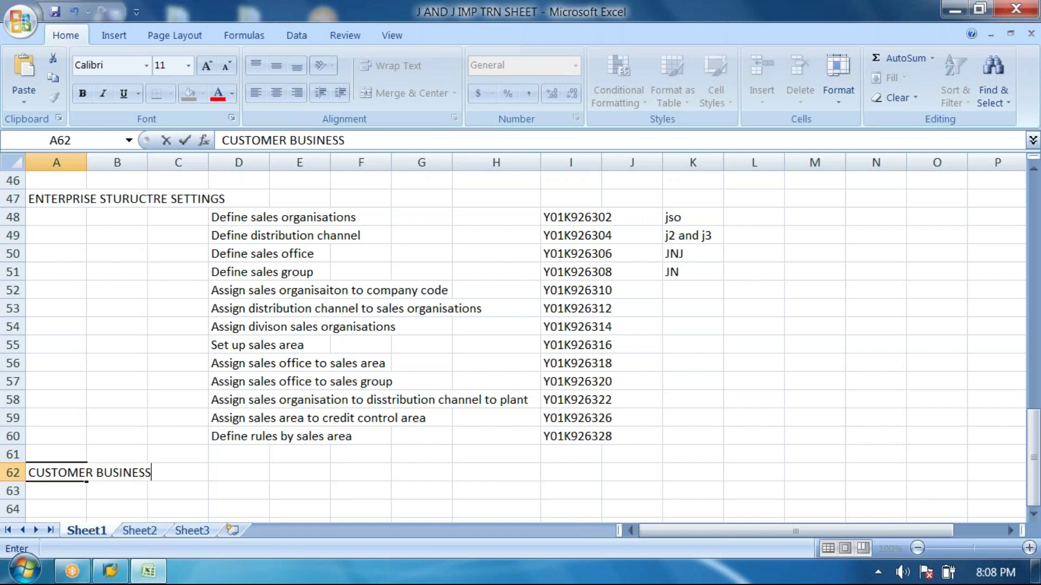
type(" PRICE=")
key("BackSpace")
key("BackSpace")
key("BackSpace")
key("BackSpace")
type("OCESS")
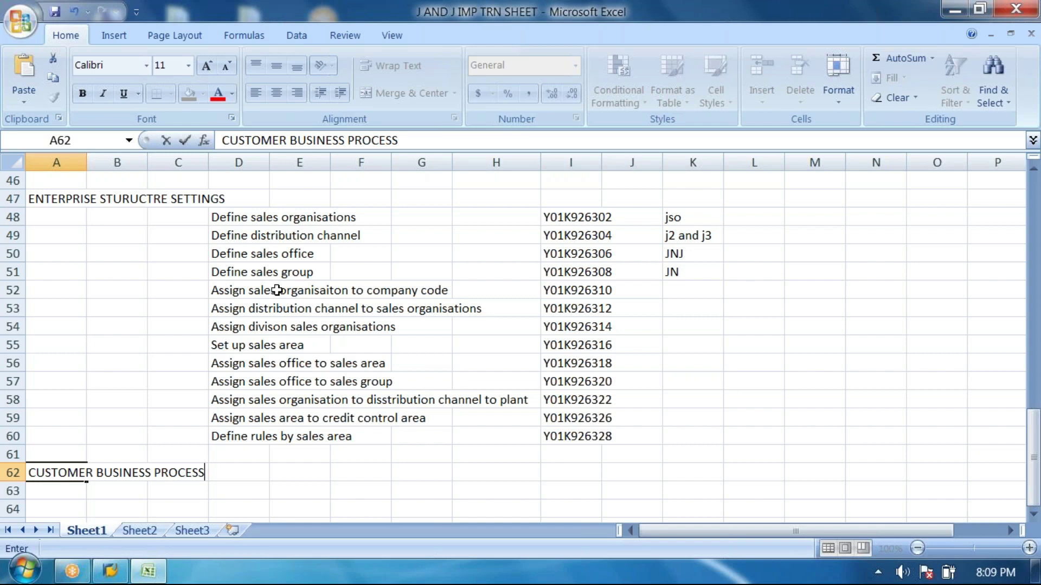
- Switch to SAP, open the logon screen for client 800, and try to log on with the user ID and account password
left_click(111, 571)
double_click(422, 154)
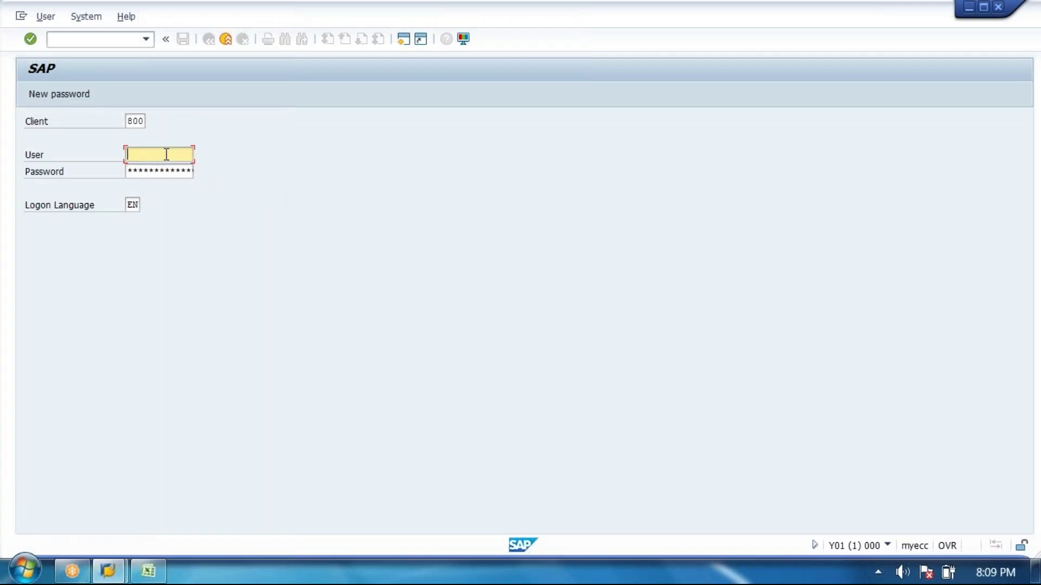
type("e")
left_click(154, 167)
key("Tab")
type("**")
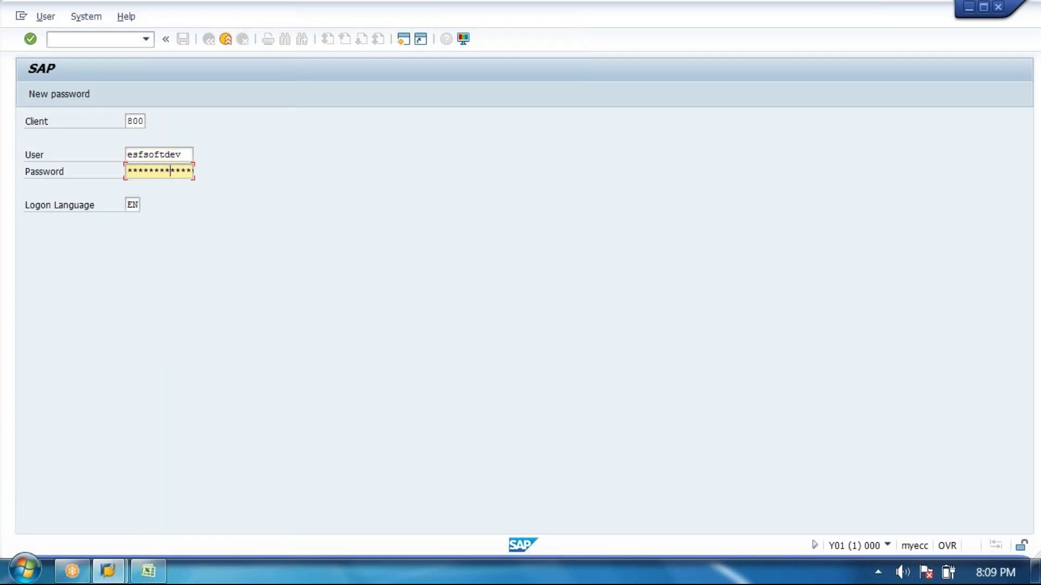
key("Return")
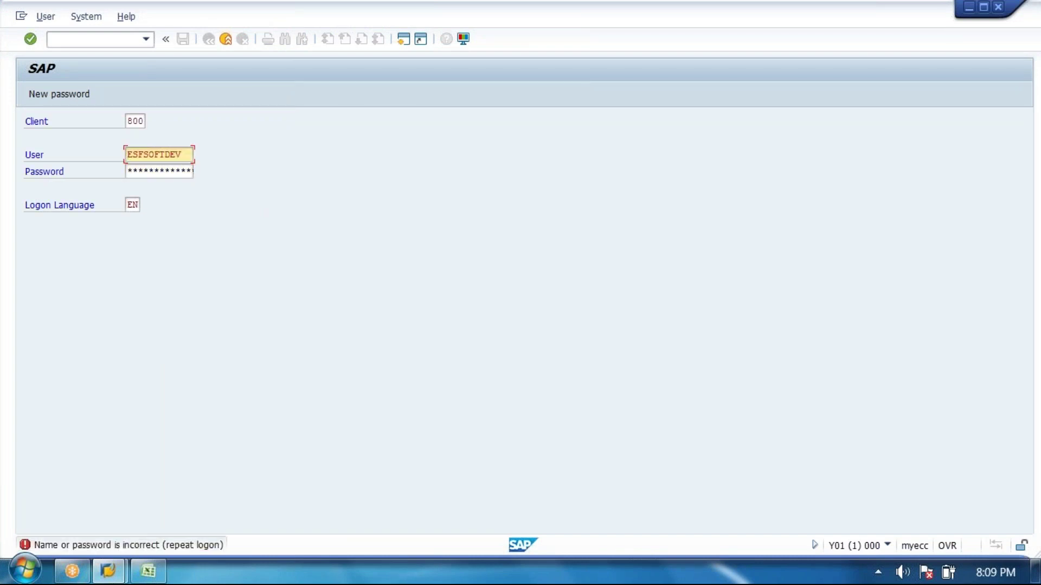
- Re-enter the account password, log on to client 800 and close the information dialog
key("Tab")
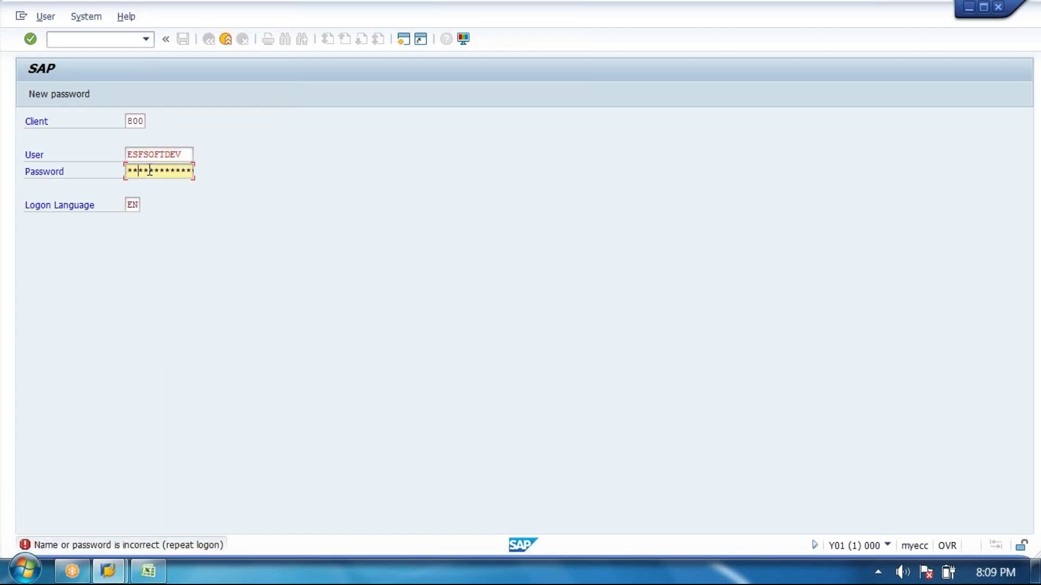
type("**")
key("Return")
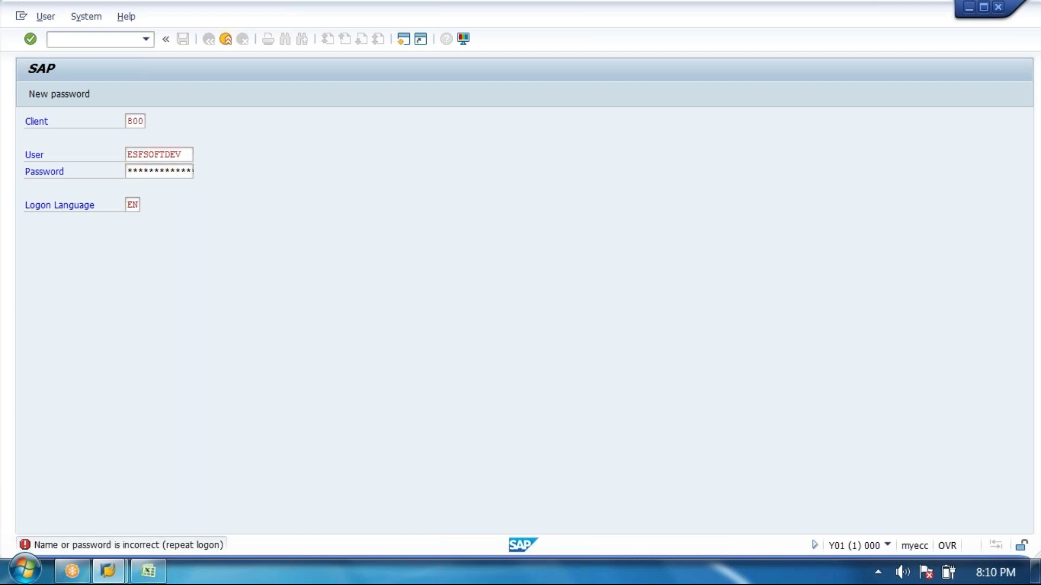
left_click(370, 440)
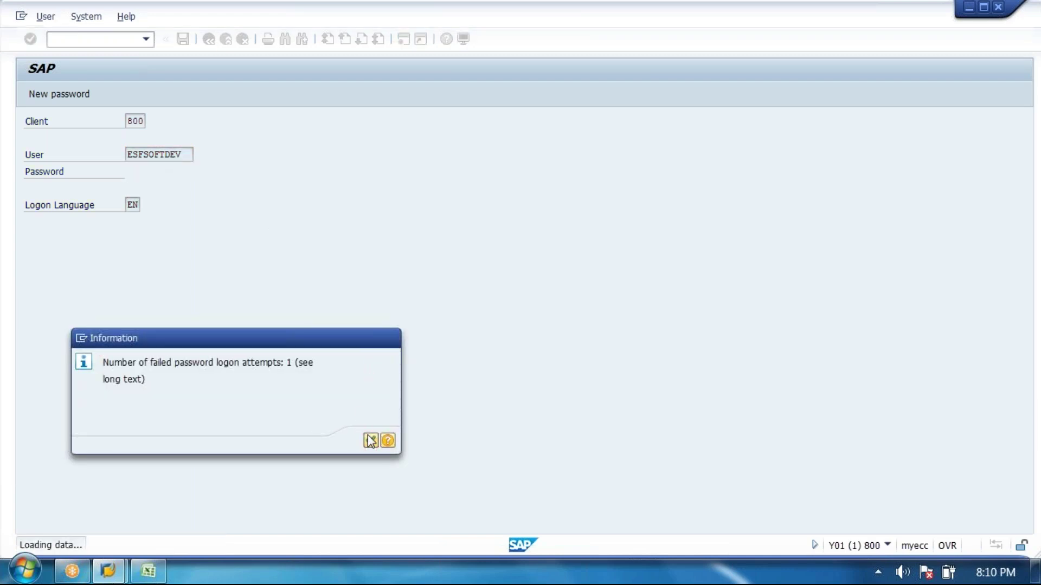
- Open the SAP Customizing Implementation Guide in the Display IMG view
left_click(146, 39)
left_click(100, 52)
left_click(30, 38)
left_click(73, 94)
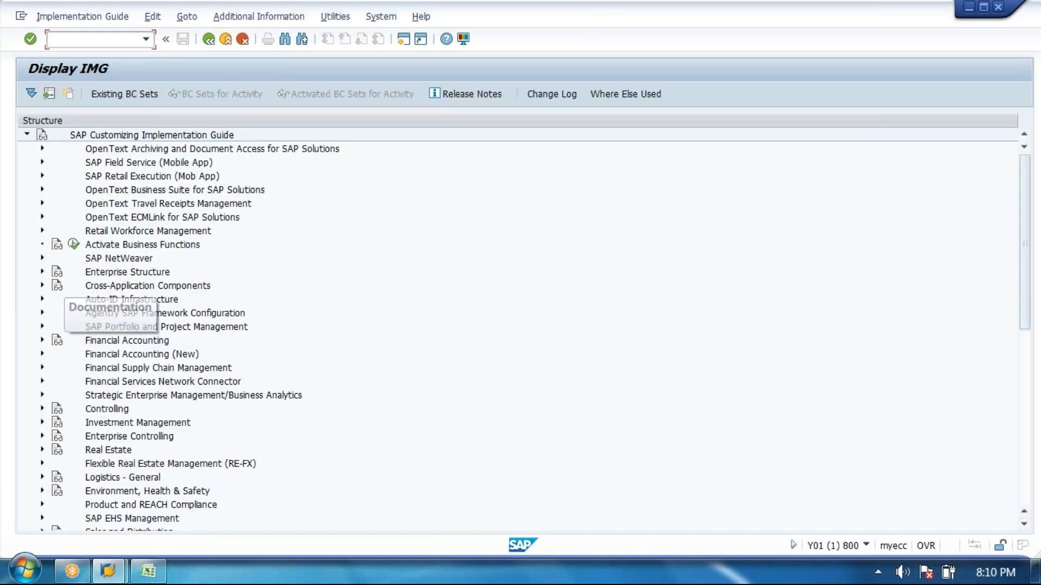
- Open Define Account Groups with Screen Layout (Customers) under Financial Accounting's Accounts Receivable and Accounts Payable, in the preparations for creating customer master data
left_click(42, 340)
scroll(197, 362, "down", 1)
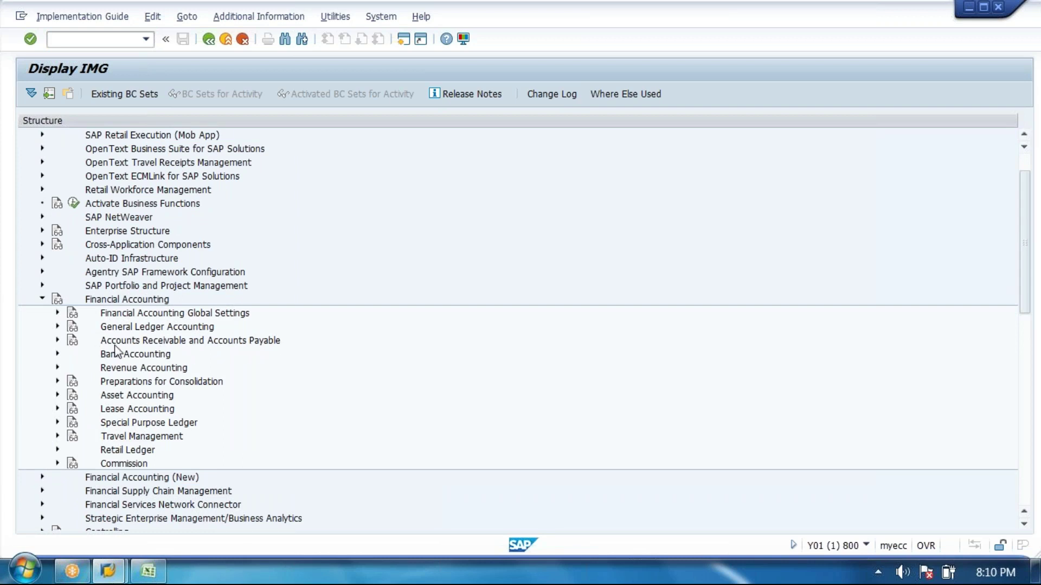
left_click(57, 339)
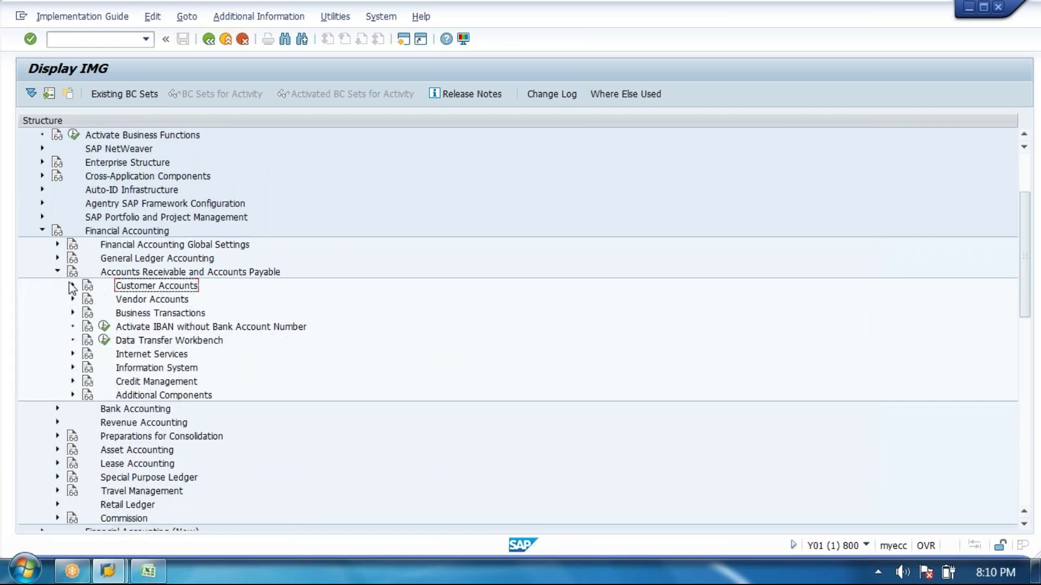
left_click(73, 285)
left_click(87, 298)
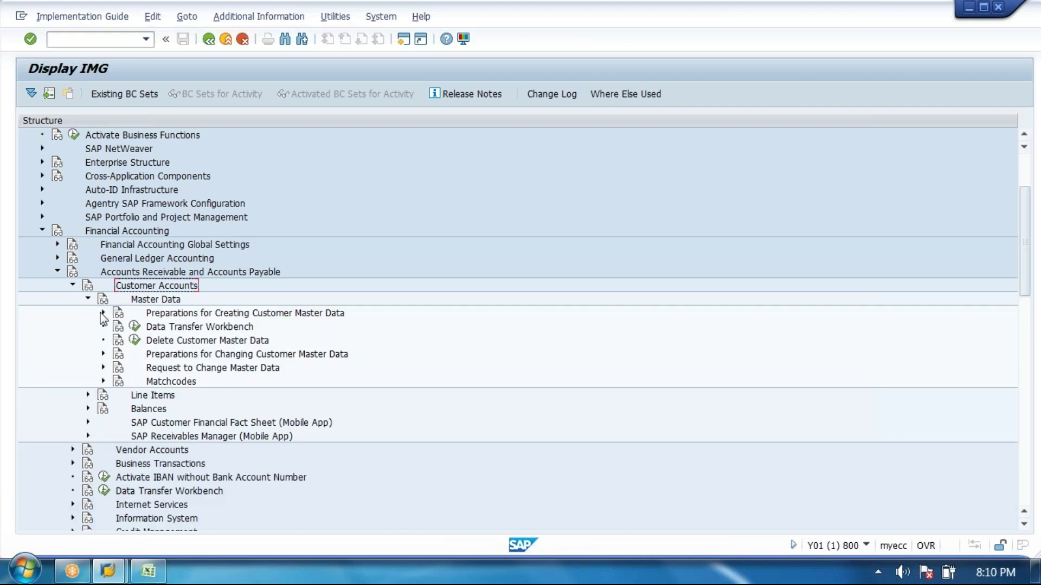
left_click(103, 313)
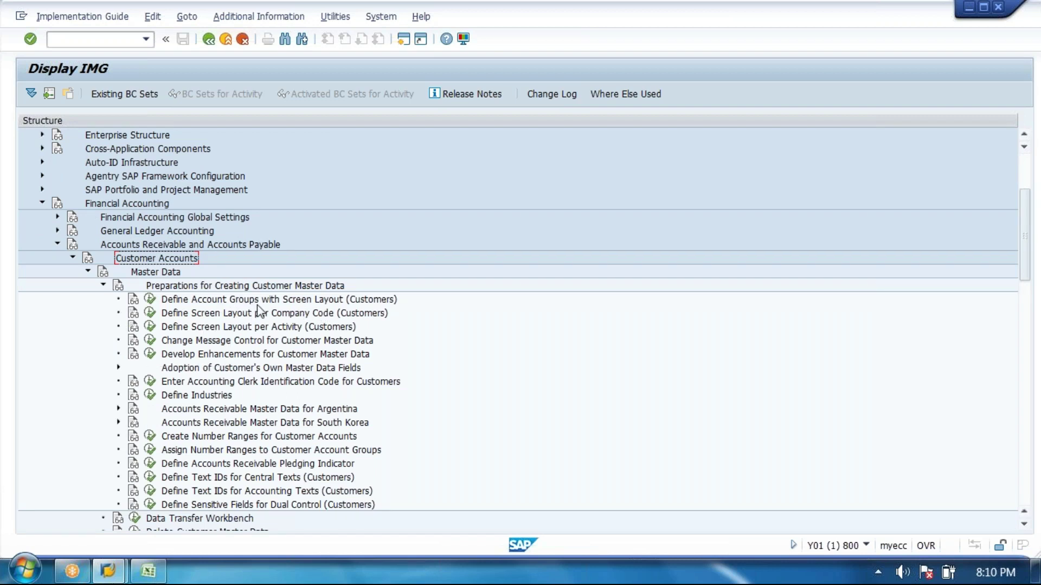
left_click(321, 301)
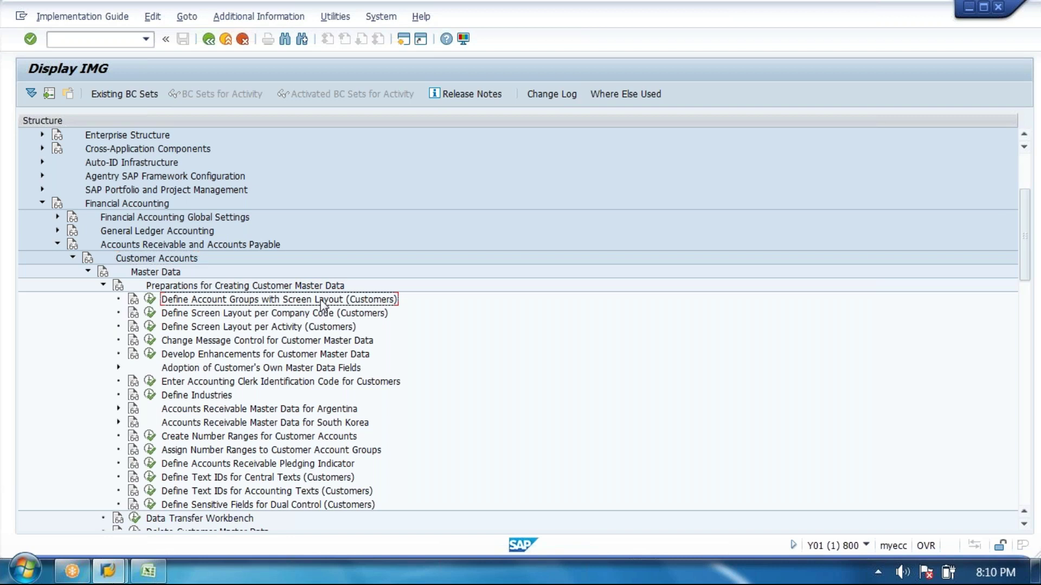
left_click(150, 299)
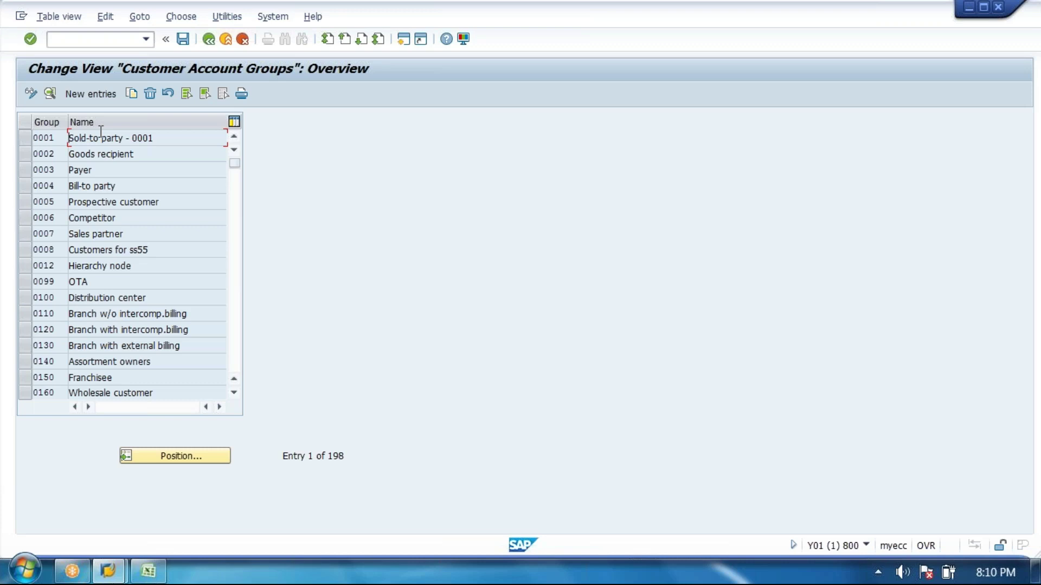
- Add a new customer account group JLC with the meaning "JJ LOCAL CUSTOMER GROUPS"
left_click(88, 93)
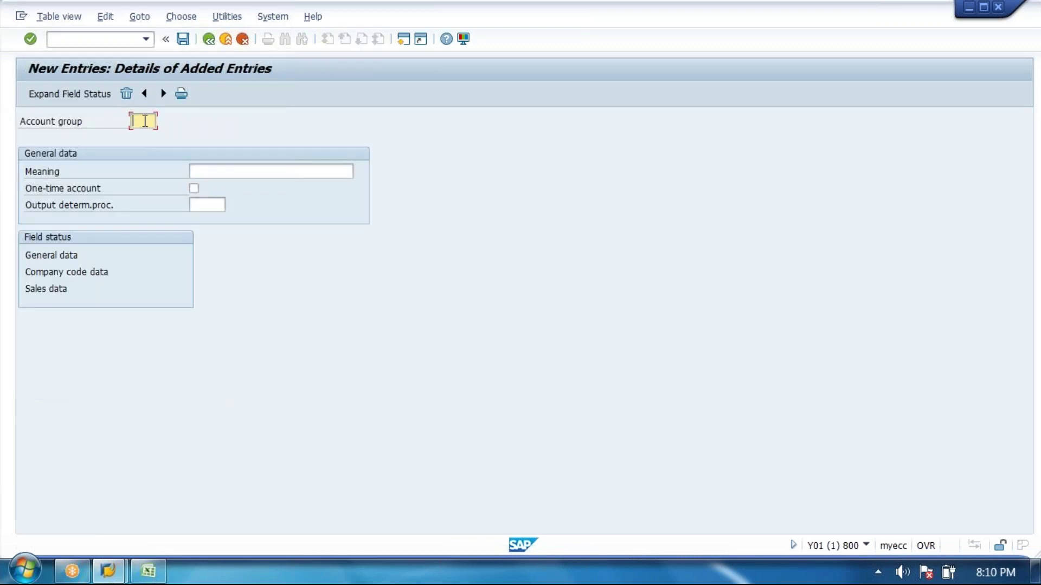
type("JLC")
left_click(230, 178)
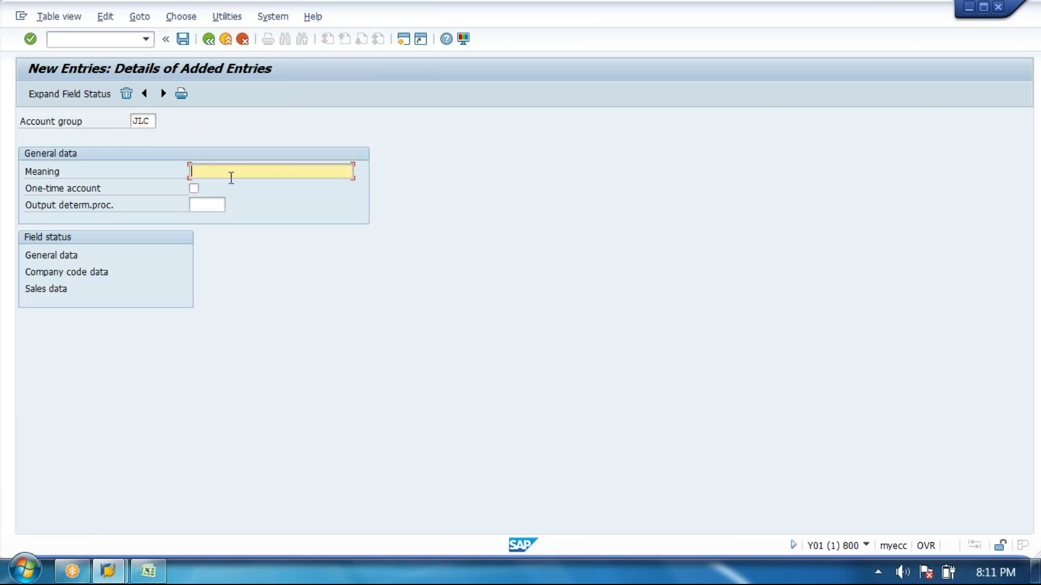
type("JJ LOCAL CUSTOMER GROUPS")
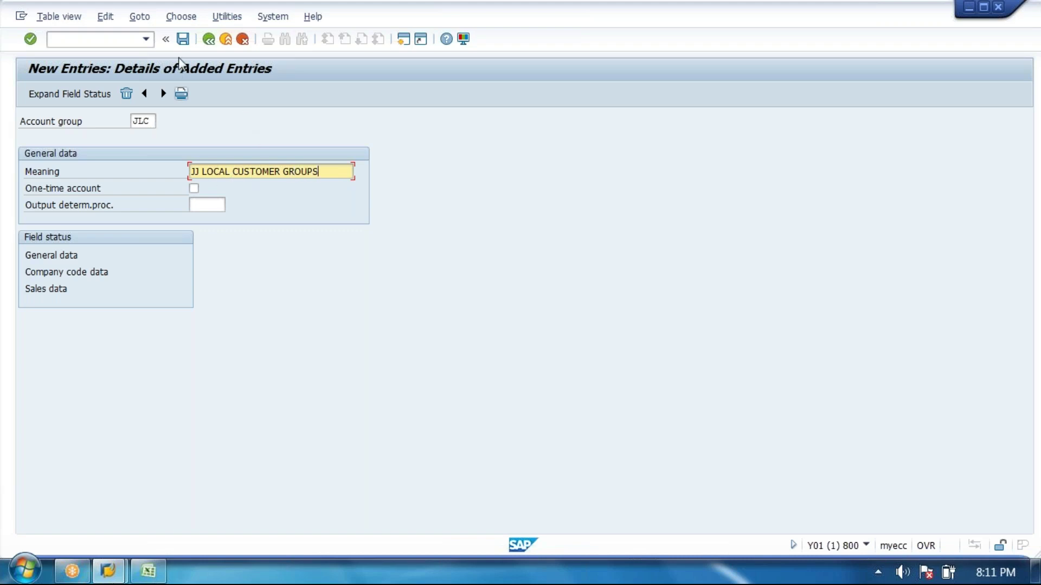
- Save the account group and create a customizing request for it with the short description "Define customer groups"
left_click(182, 38)
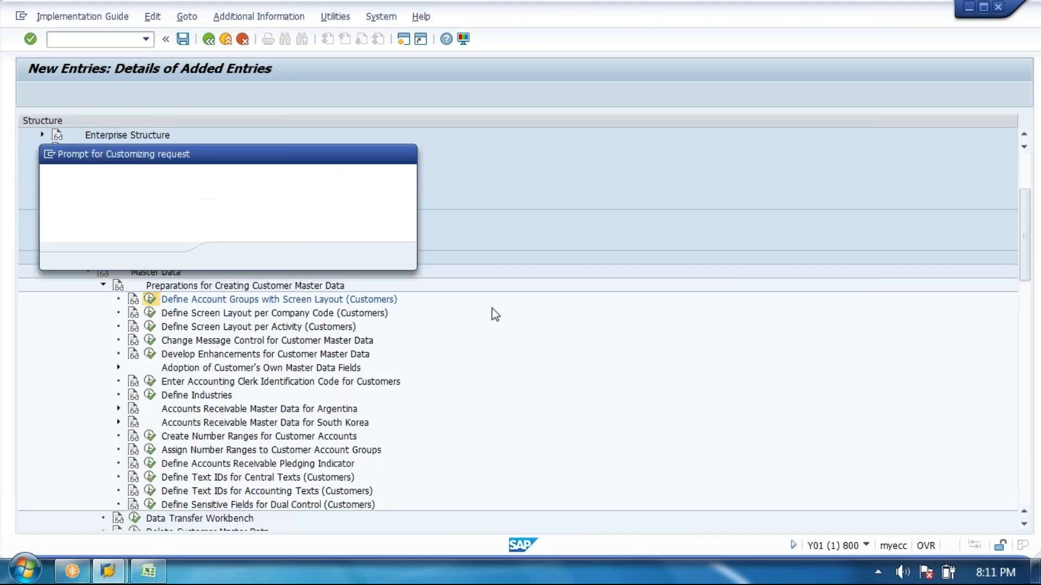
left_click(297, 256)
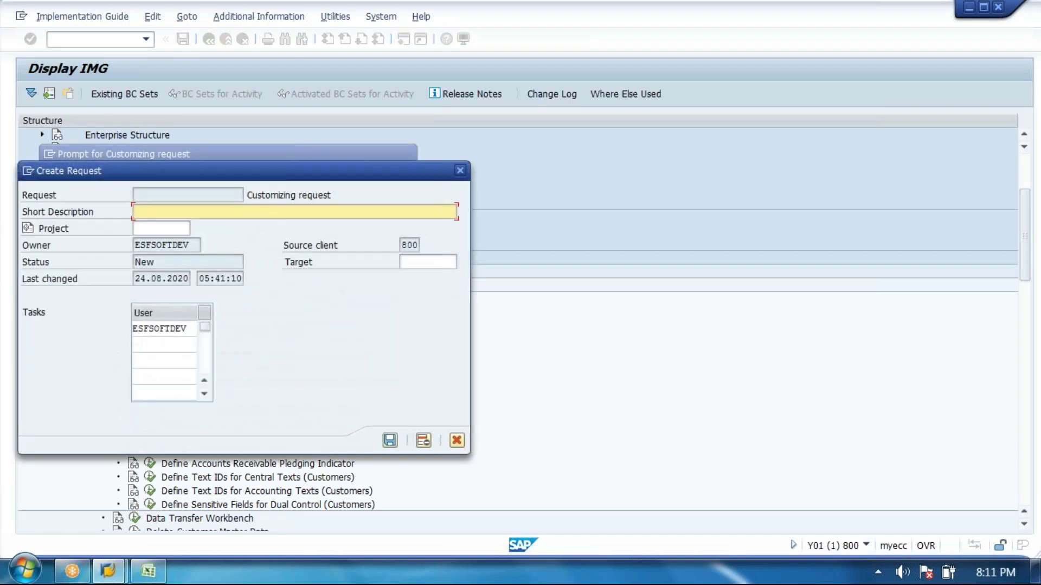
type("Define customer groups")
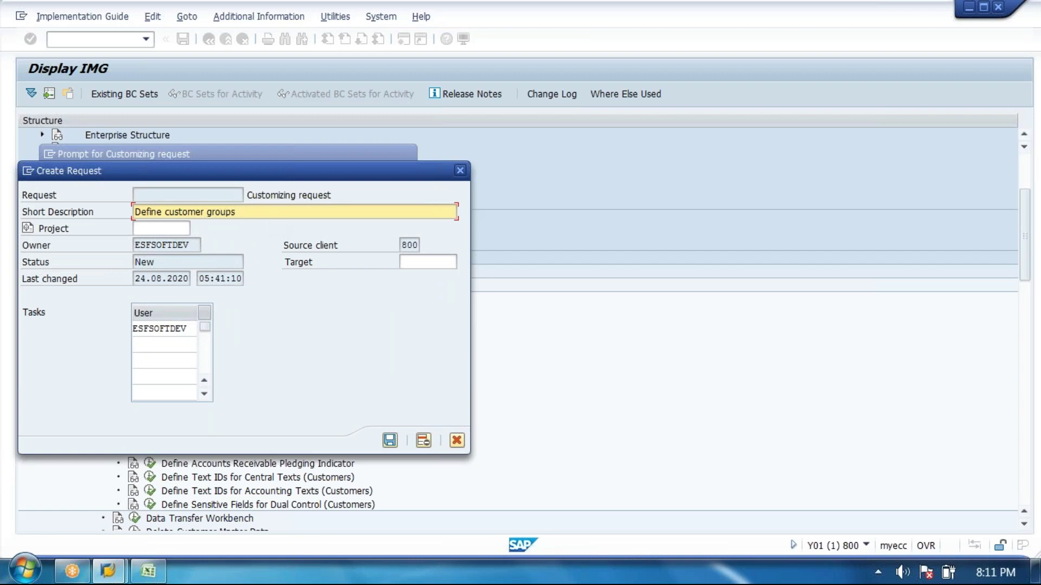
left_click(389, 440)
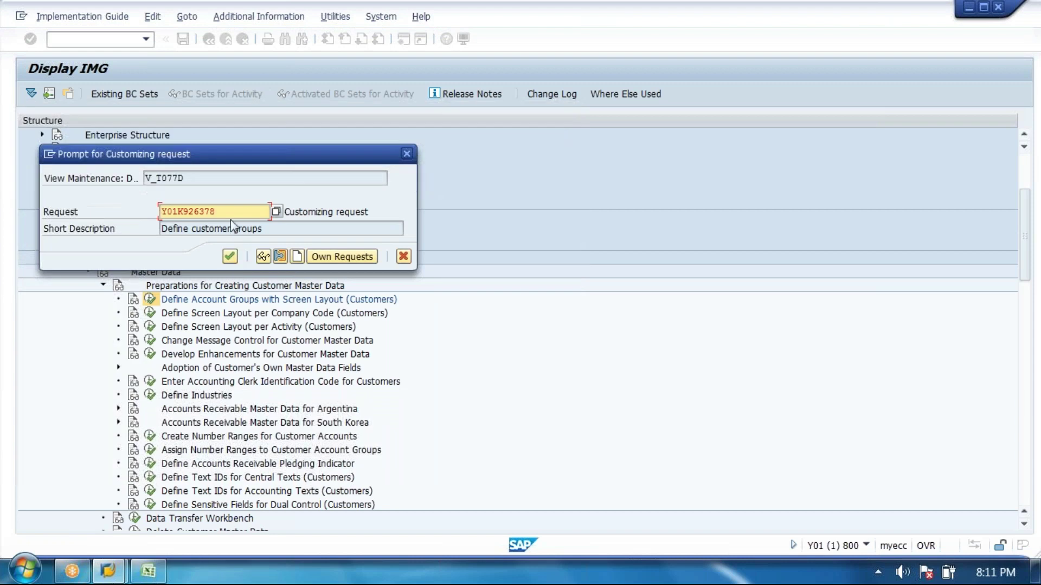
- Switch to Excel and record the request number Y01K926378 in cell I63 and "Define customer groups" in cell D63
left_click(148, 570)
left_click(551, 490)
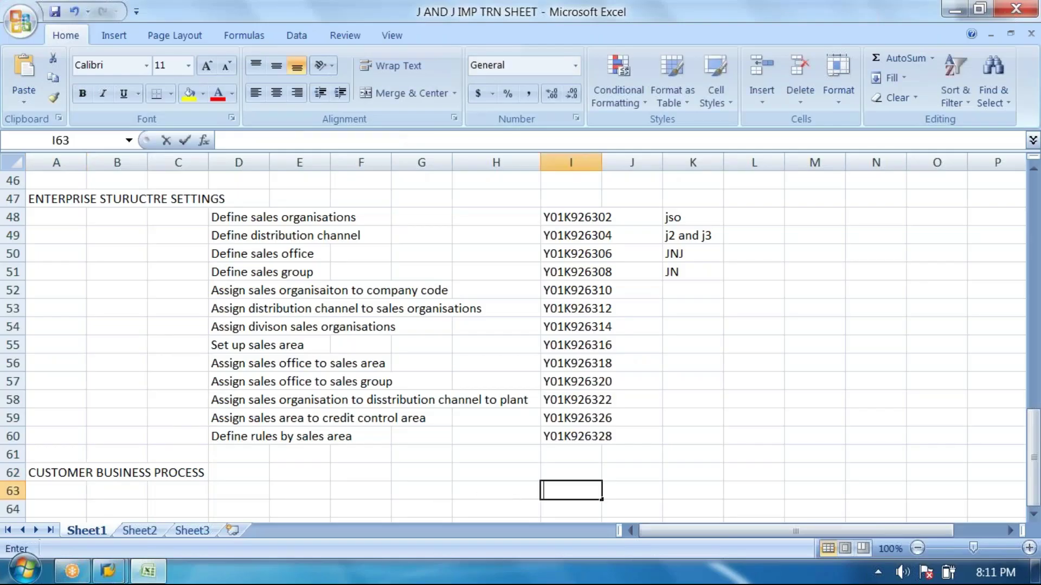
type("Y01K926378")
left_click(260, 489)
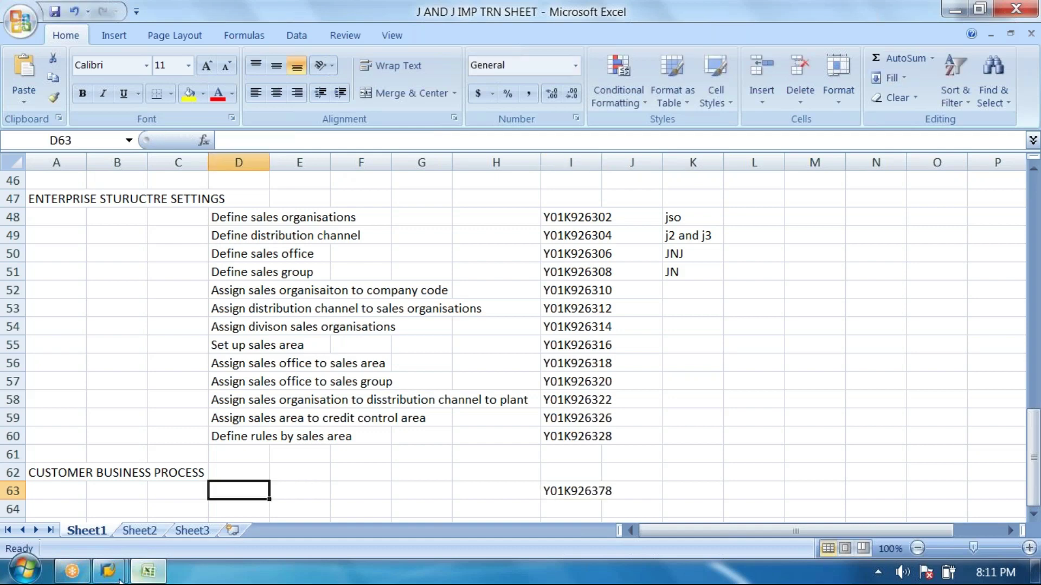
left_click(150, 574)
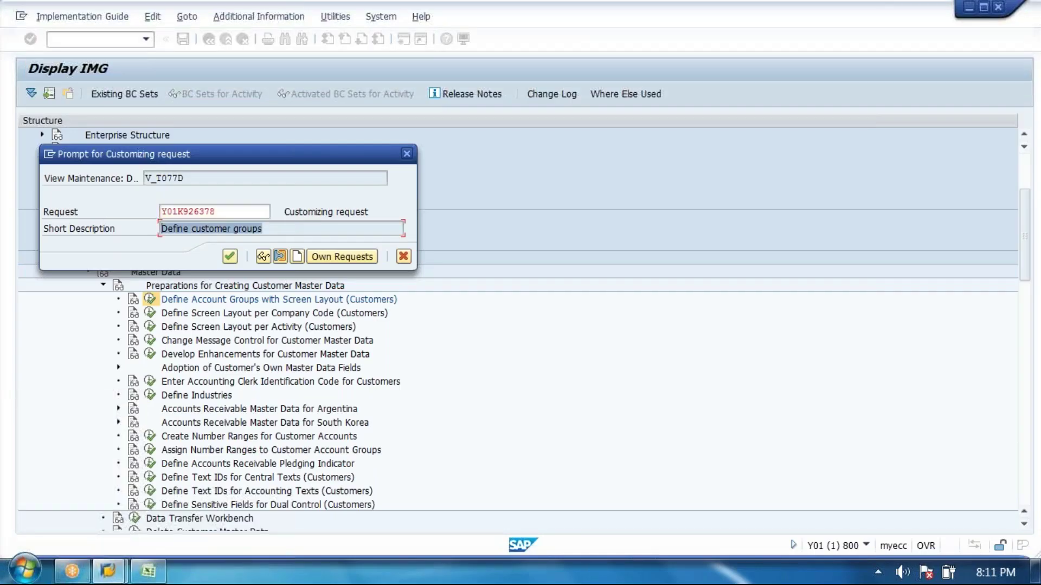
left_click(147, 574)
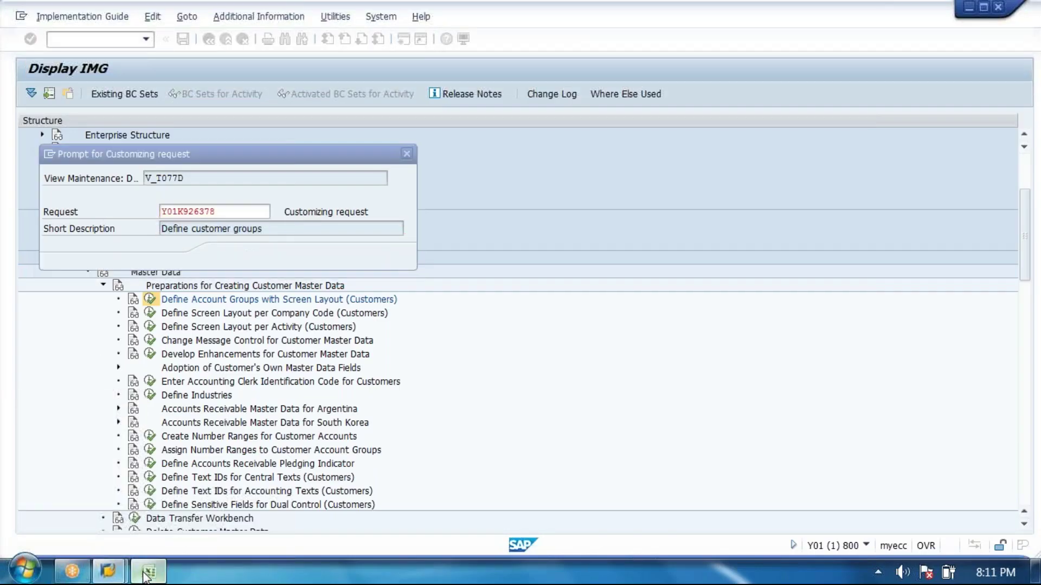
type("Define customer groups")
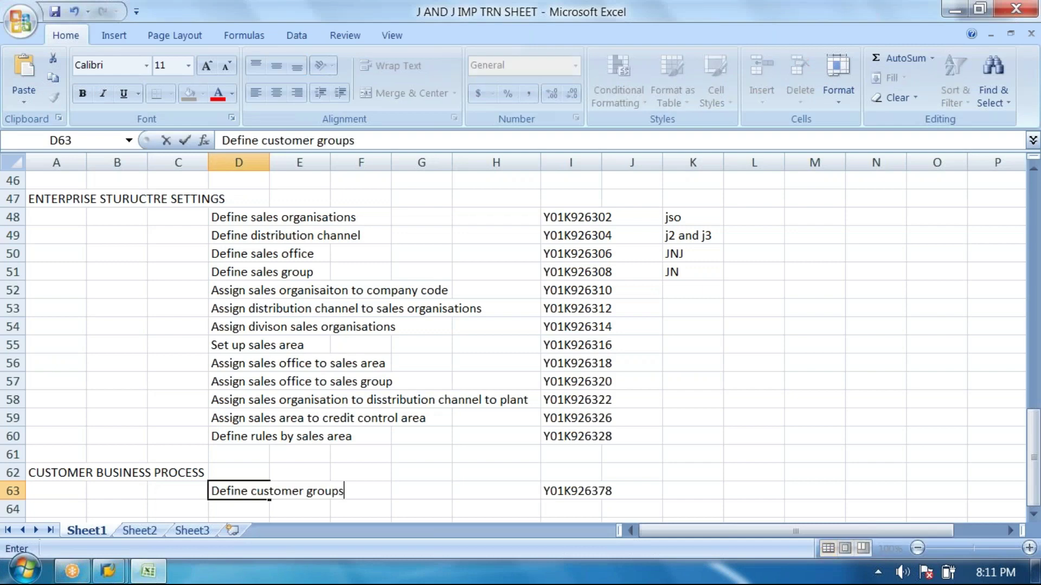
- Switch back to SAP, confirm the customizing request to save account group JLC, and return to the account groups overview
left_click(149, 574)
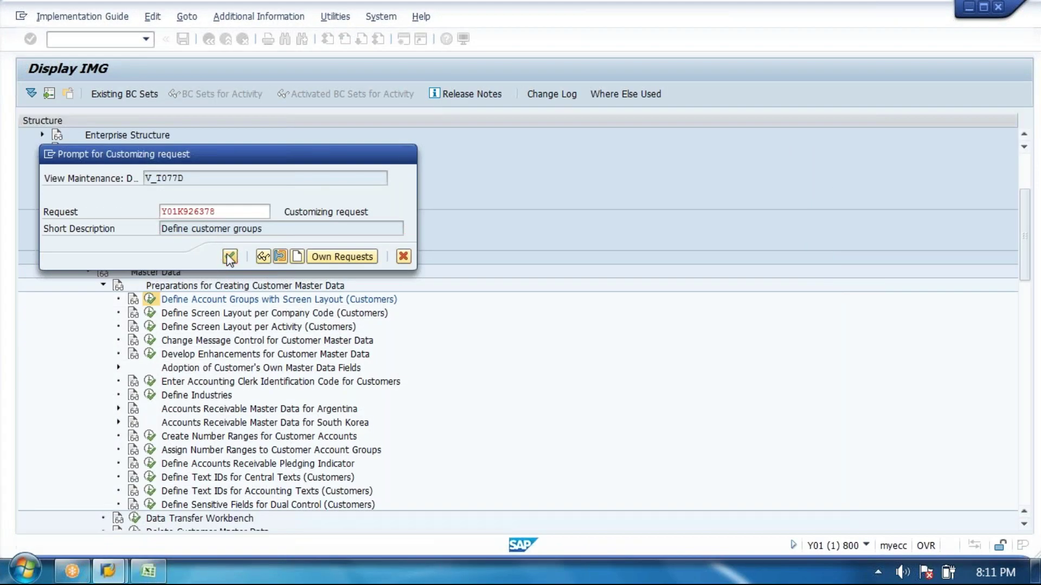
left_click(230, 256)
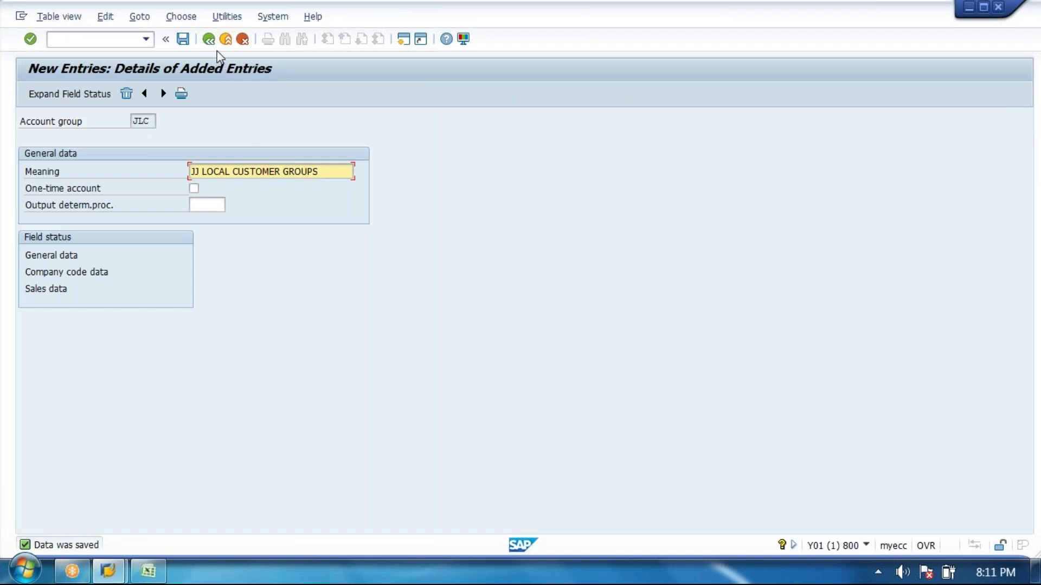
left_click(183, 41)
left_click(208, 39)
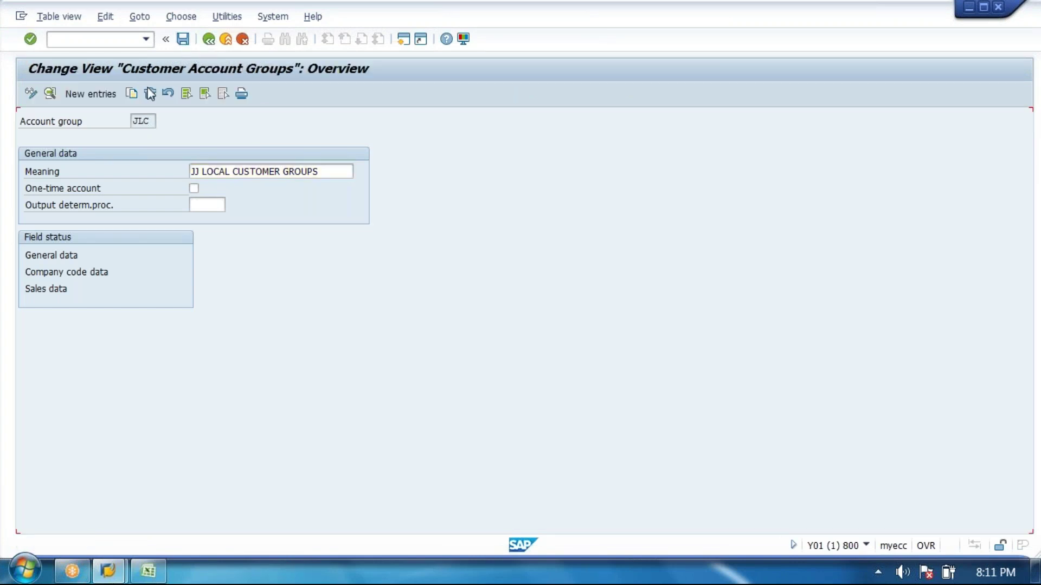
- Add a new customer account group JFC with the meaning "JJ FOREIGN CUSTOMER GROUPS"
left_click(86, 94)
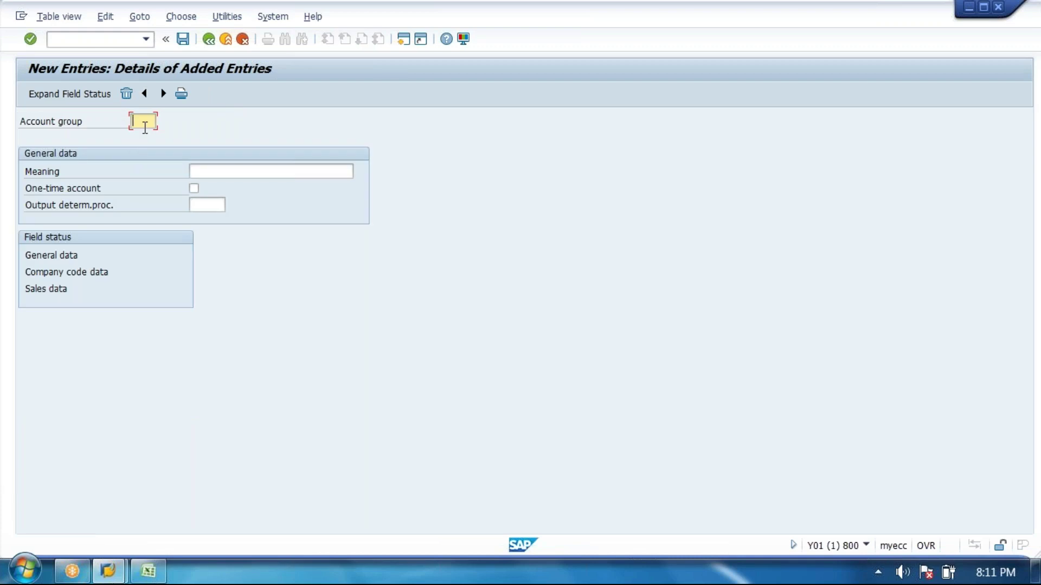
type("JFC")
left_click(200, 170)
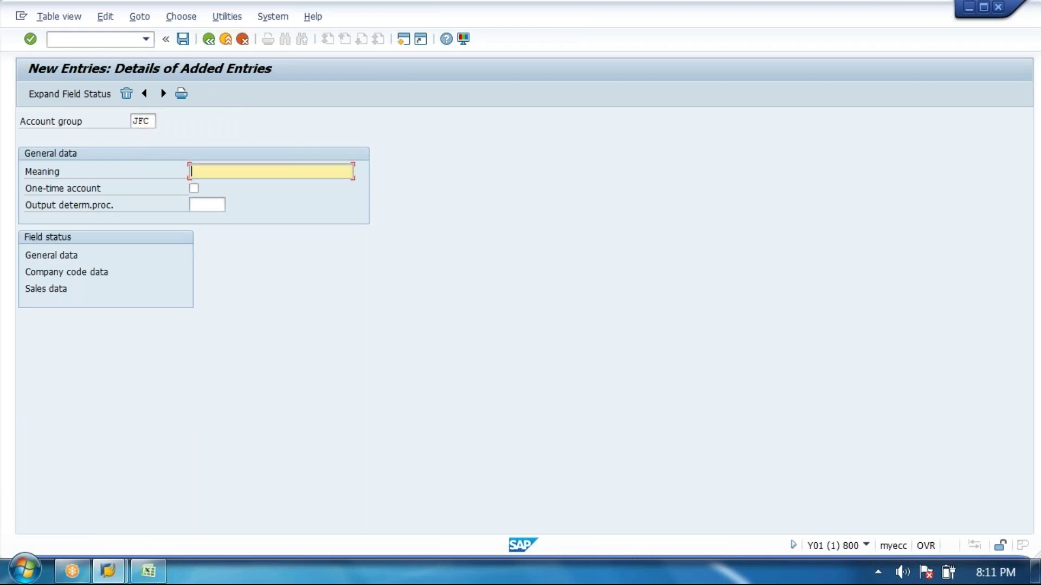
type("JJ FOREIGN CUSTOMER GROUPS")
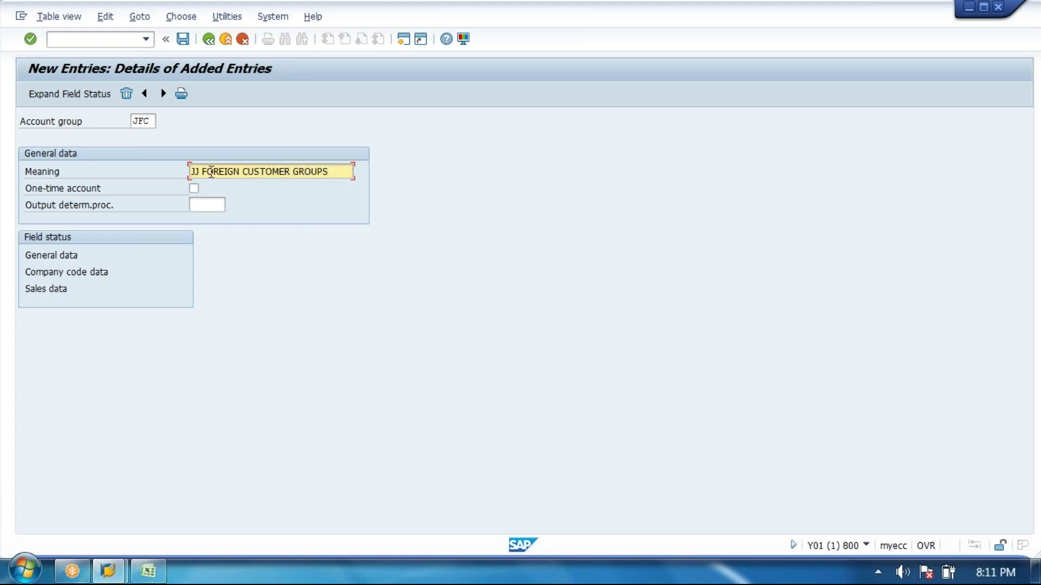
- Save account group JFC, and record both account group codes, JLC and JFC, in cell K63 of the Excel tracking sheet
left_click(183, 38)
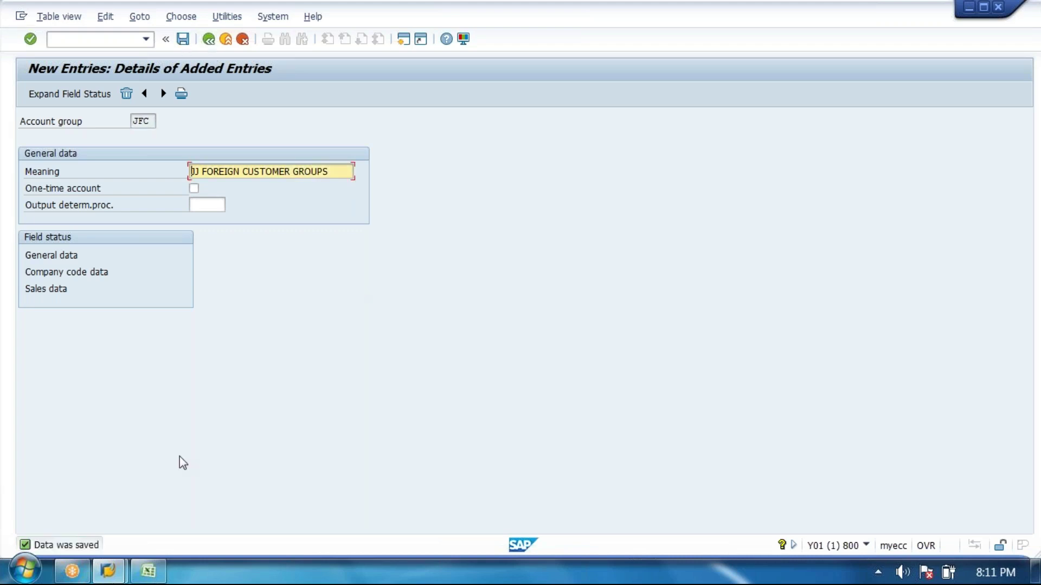
left_click(148, 571)
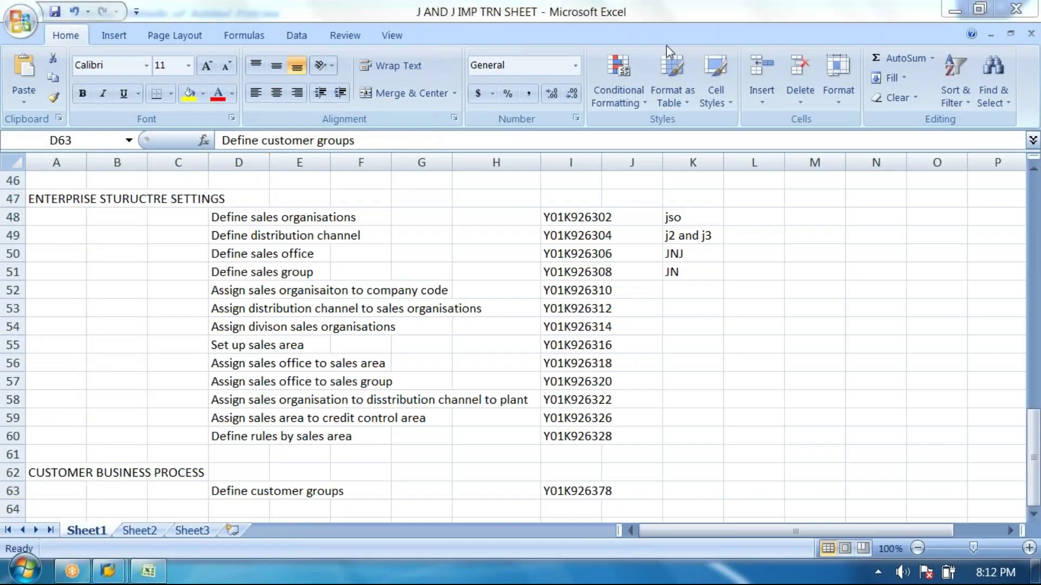
left_click(673, 489)
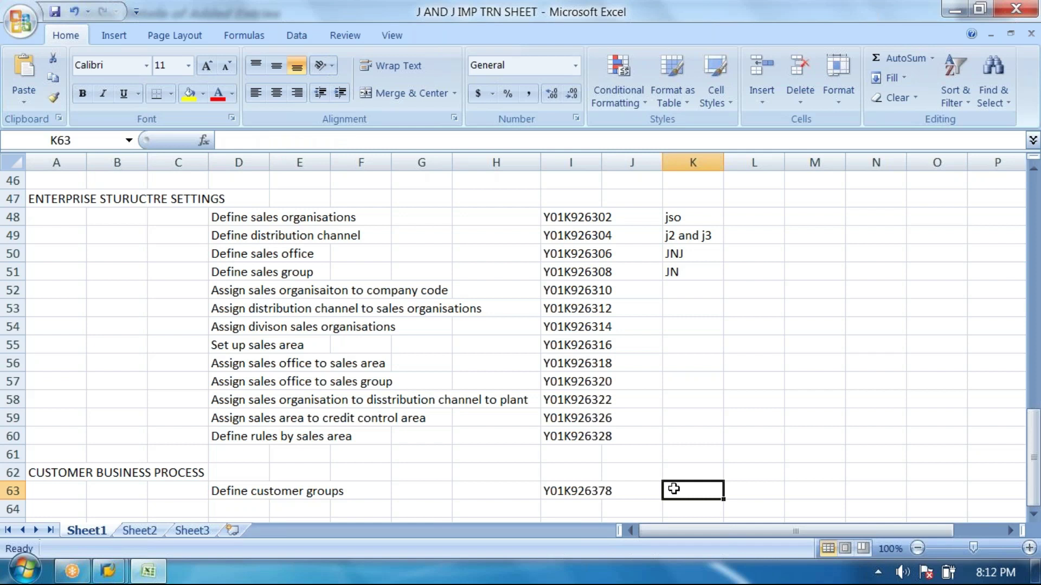
type("J")
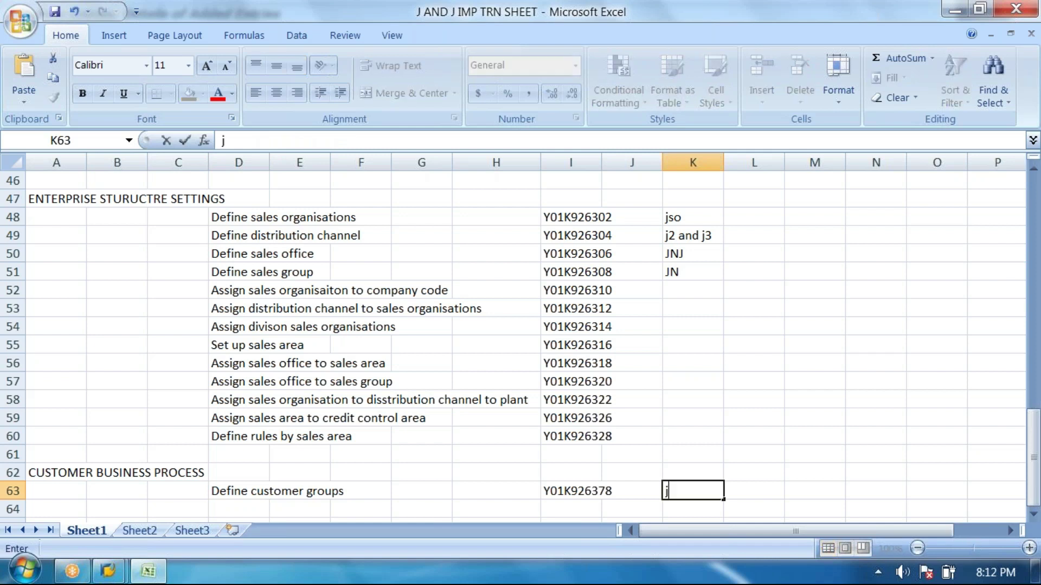
type("LC,JFC")
- Switch back to SAP, return to the IMG, and open Create Number Ranges for Customer Accounts with the intervals in change mode
left_click(148, 567)
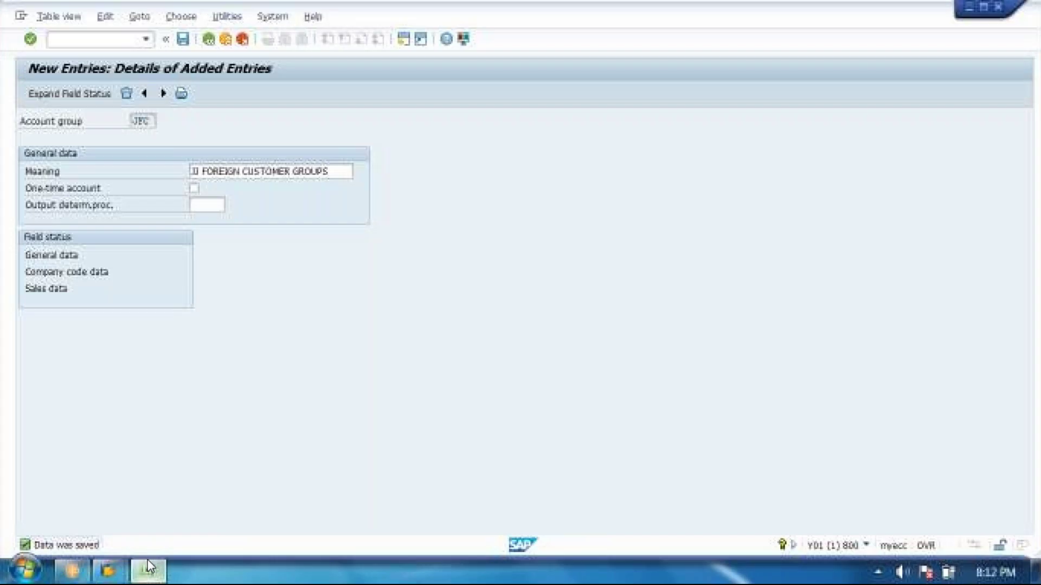
left_click(208, 39)
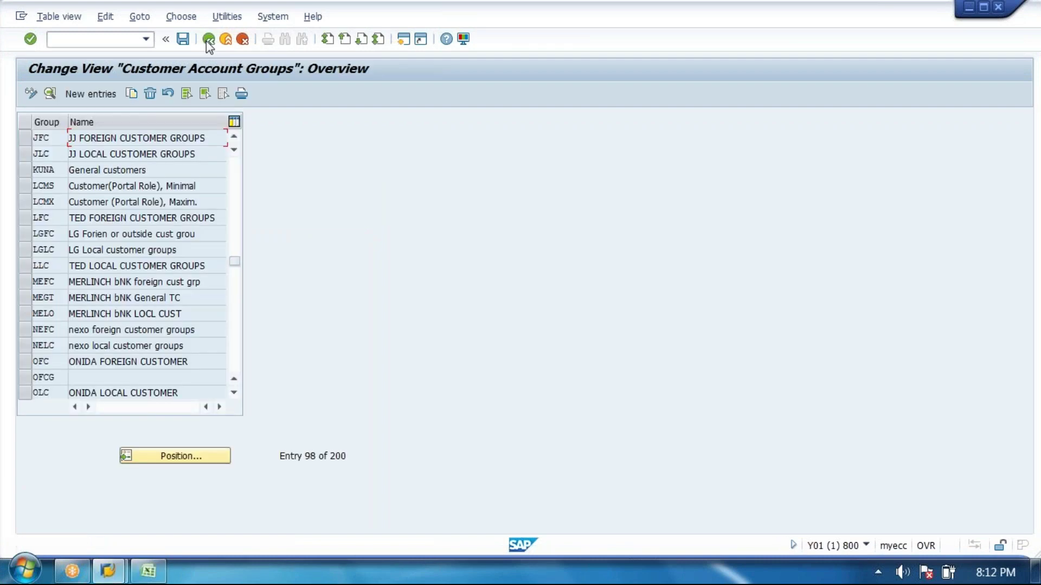
left_click(208, 39)
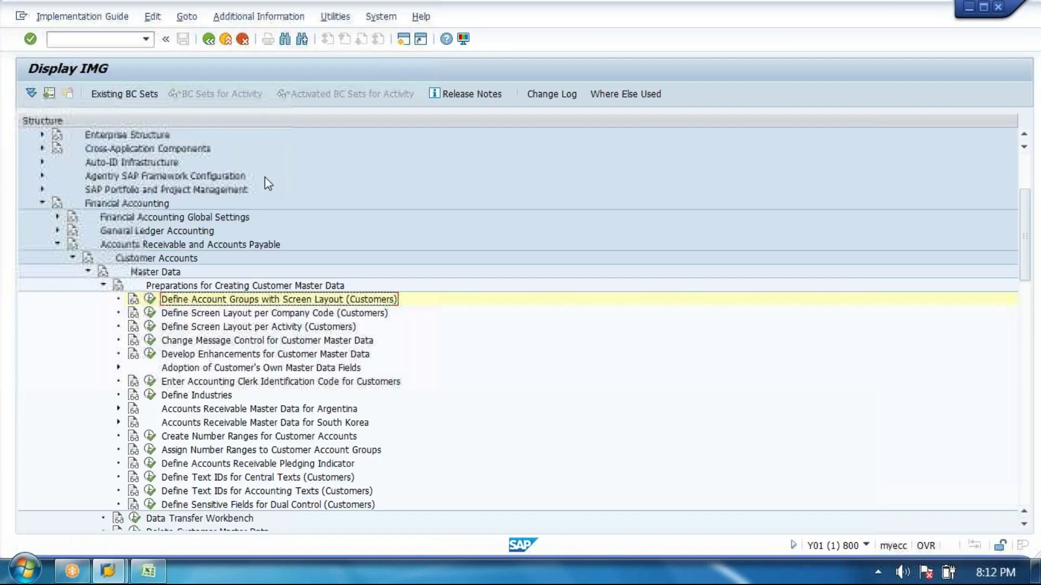
left_click(223, 438)
left_click(149, 436)
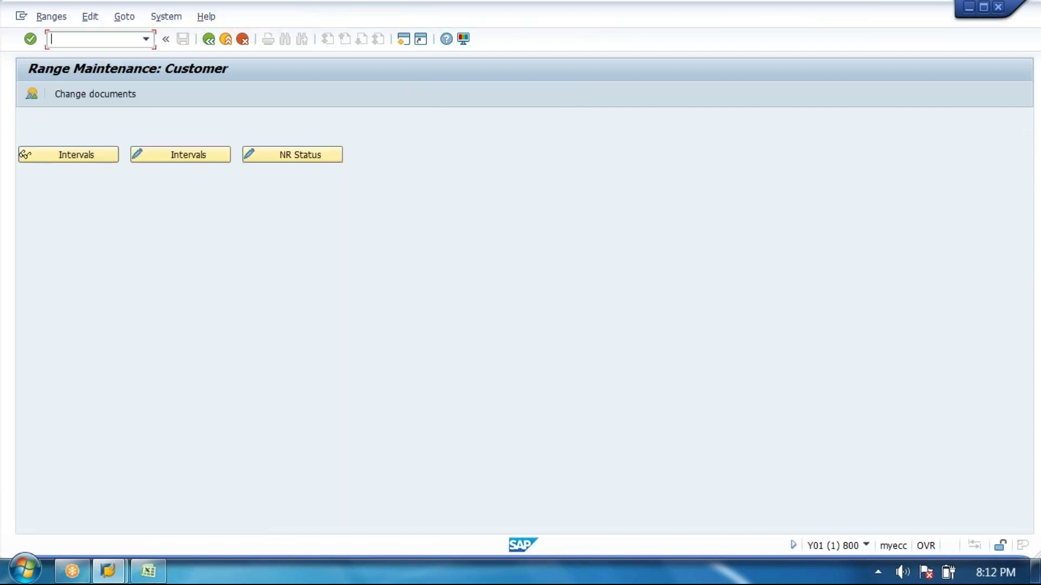
left_click(188, 156)
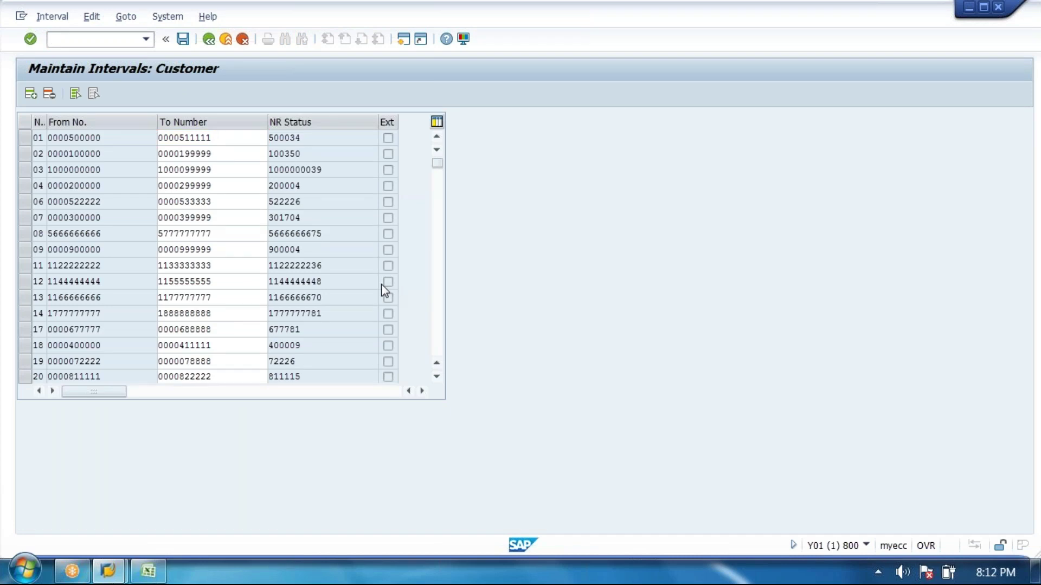
- Examine the existing customer number range intervals for an unused interval number and a free number range
scroll(381, 285, "down", 4)
scroll(382, 287, "down", 6)
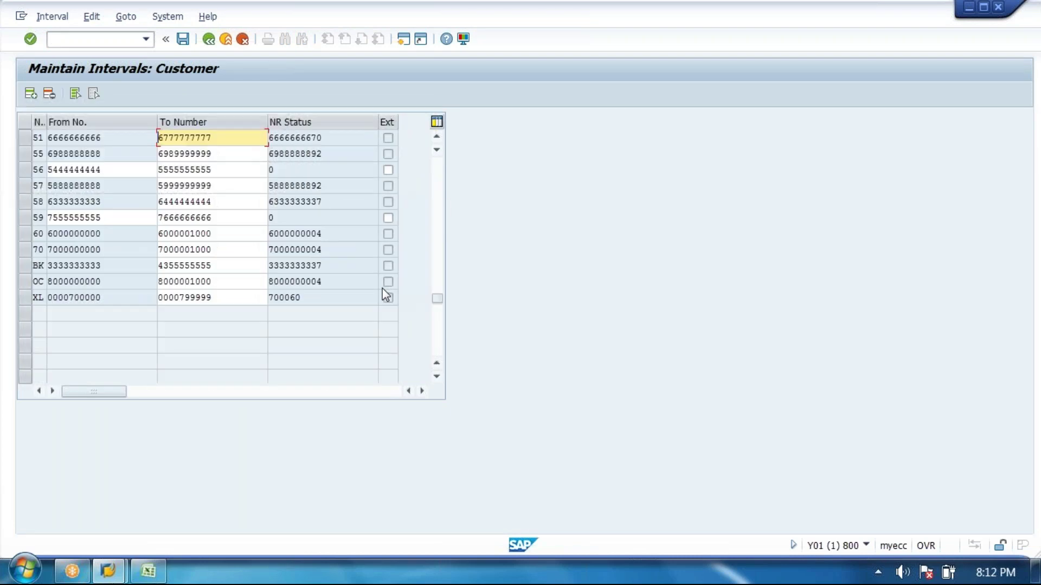
scroll(385, 295, "up", 10)
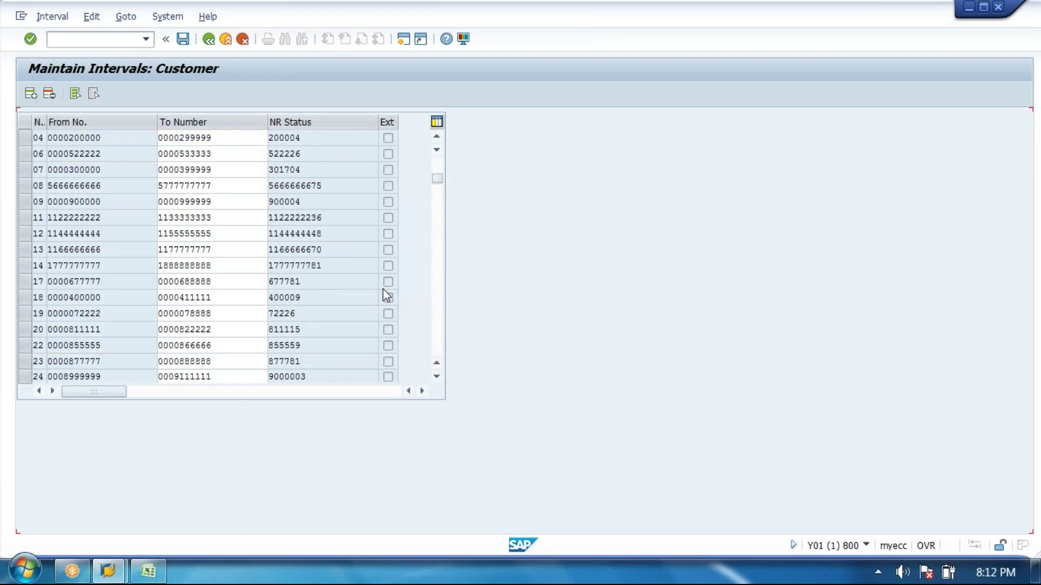
scroll(382, 289, "up", 1)
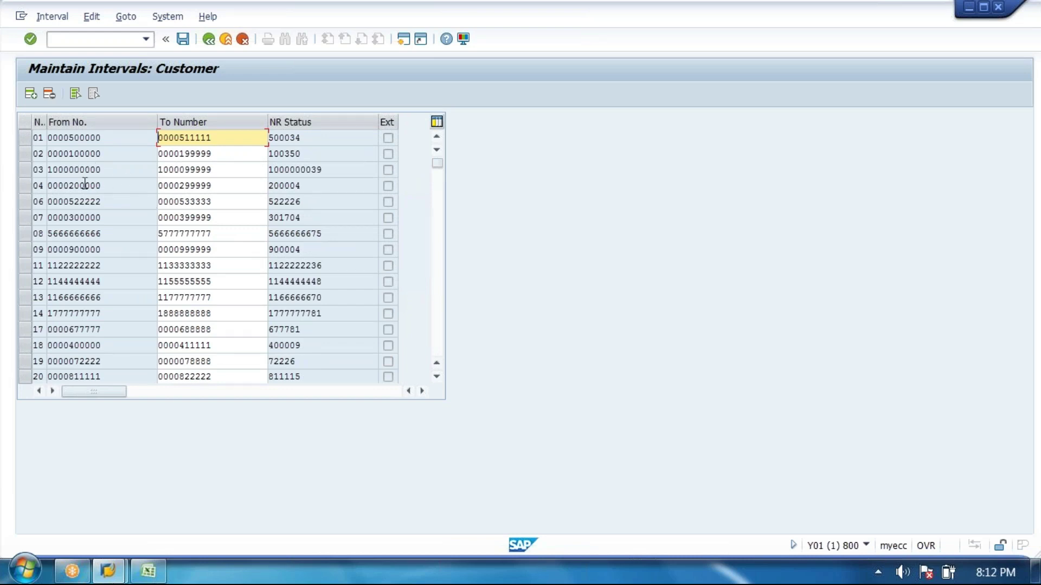
scroll(87, 212, "down", 1)
scroll(94, 368, "down", 10)
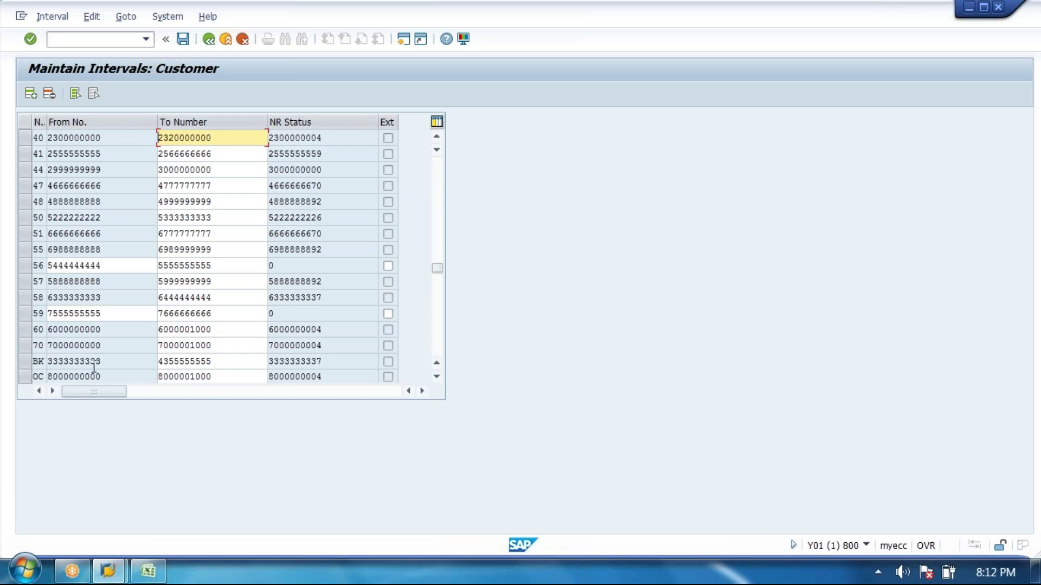
left_click(60, 346)
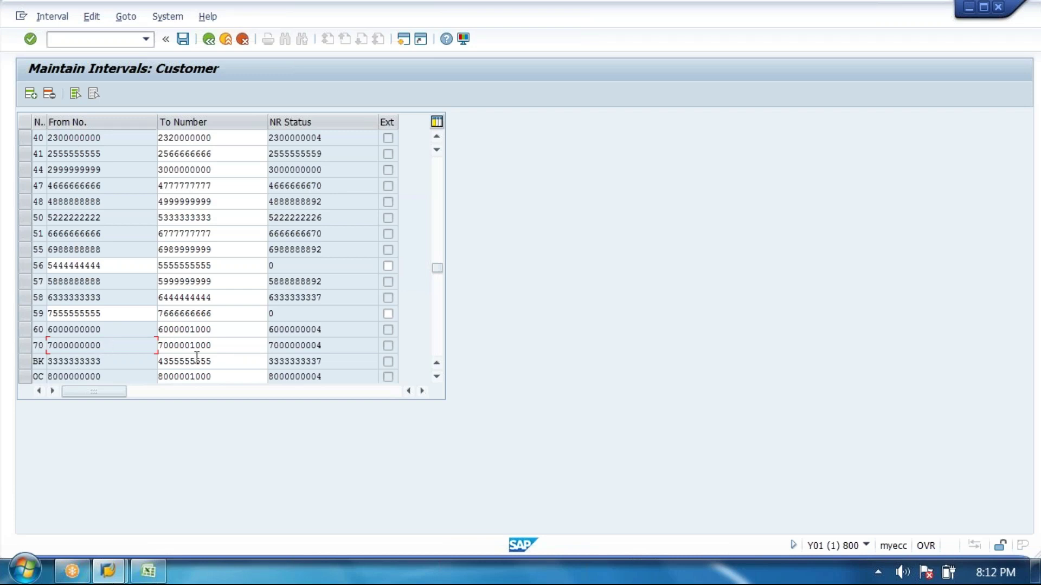
left_click_drag(219, 345, 155, 339)
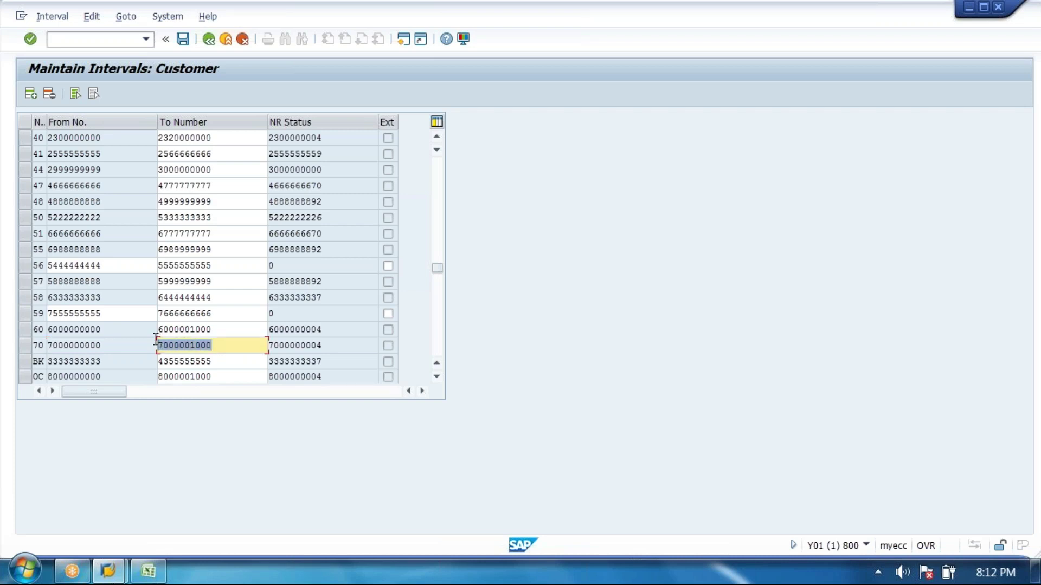
left_click(30, 96)
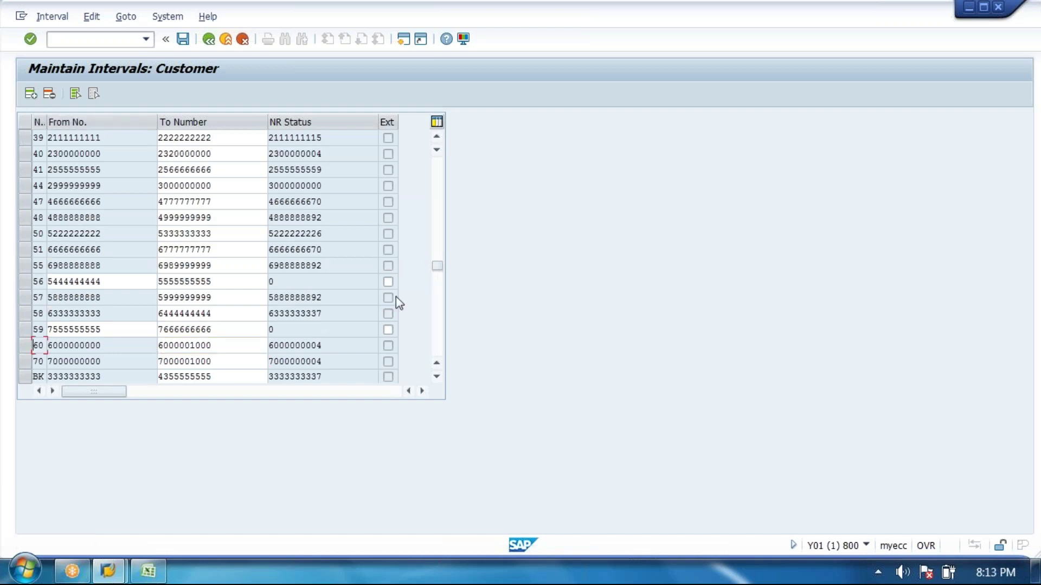
left_click_drag(437, 266, 437, 157)
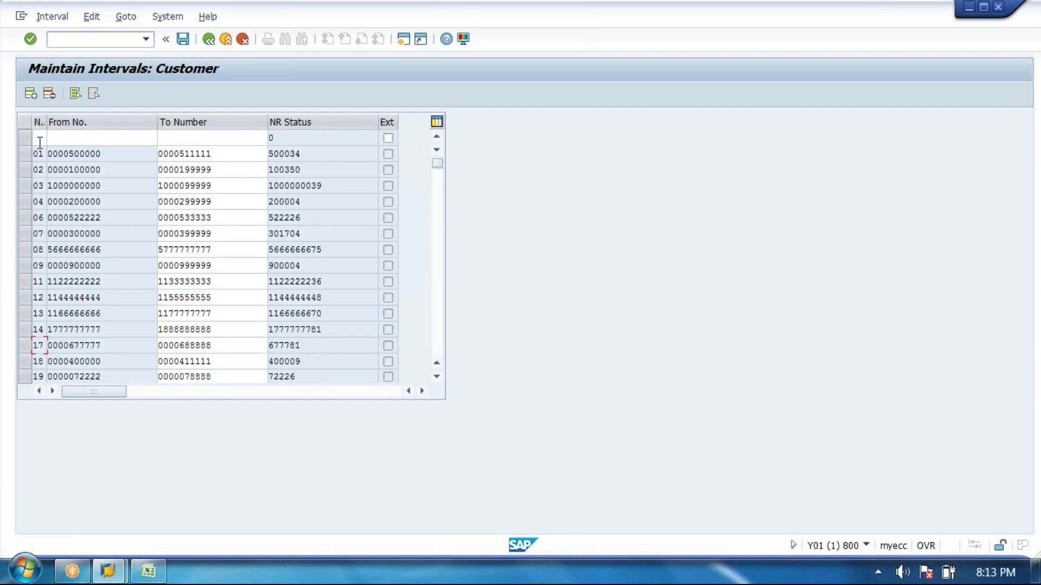
left_click(38, 138)
type("71")
left_click(91, 137)
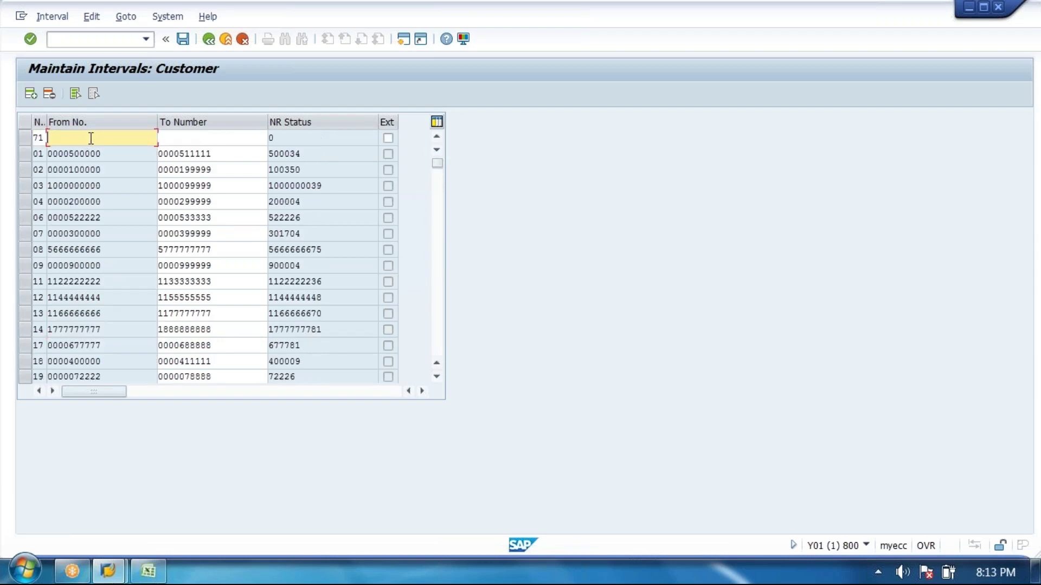
type("7111111111")
left_click(201, 138)
type("7222222222")
left_click_drag(225, 137, 7, 120)
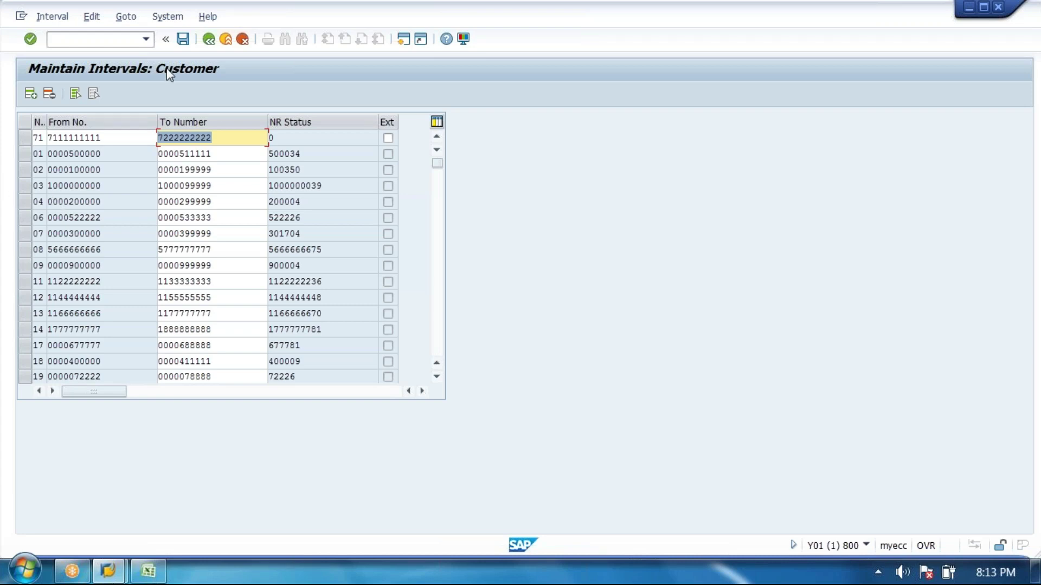
left_click(184, 40)
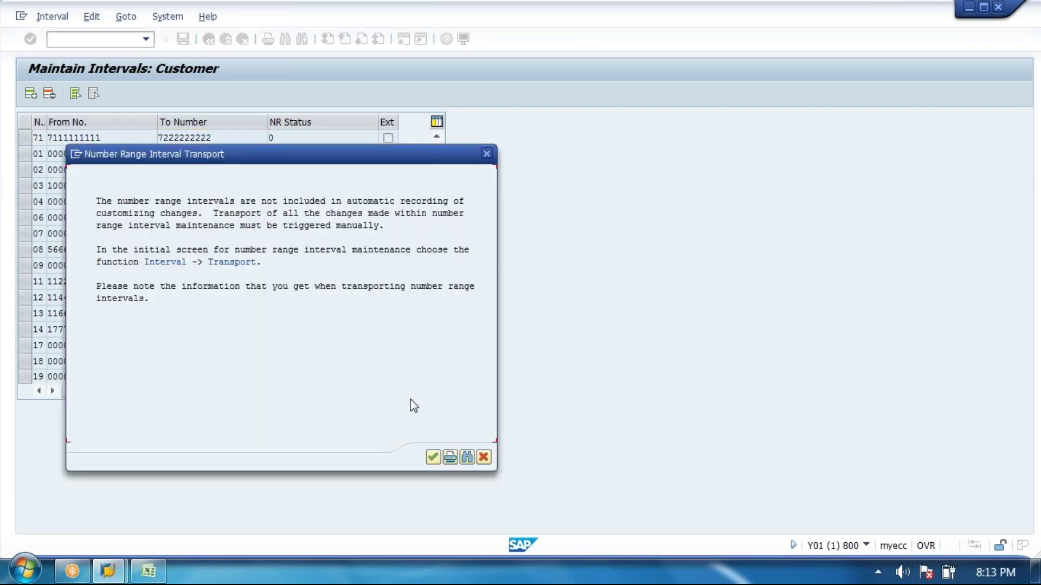
left_click(433, 458)
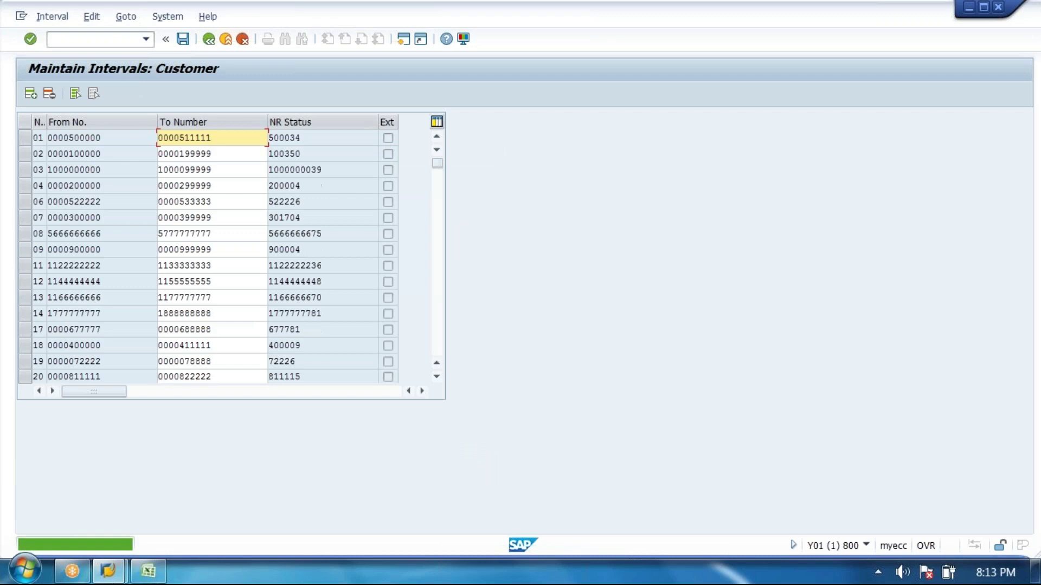
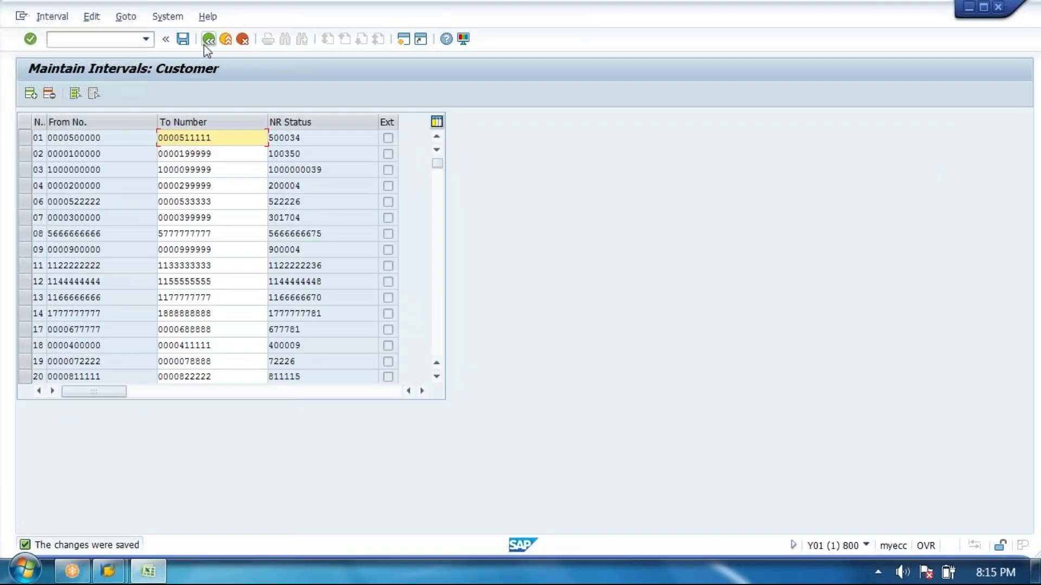
left_click(208, 38)
left_click(200, 156)
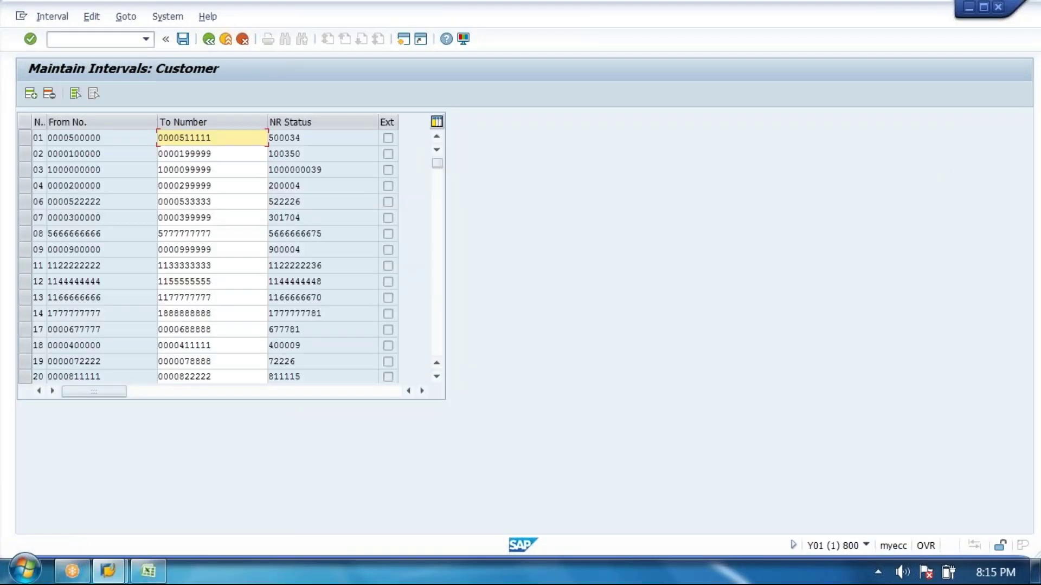
left_click(31, 93)
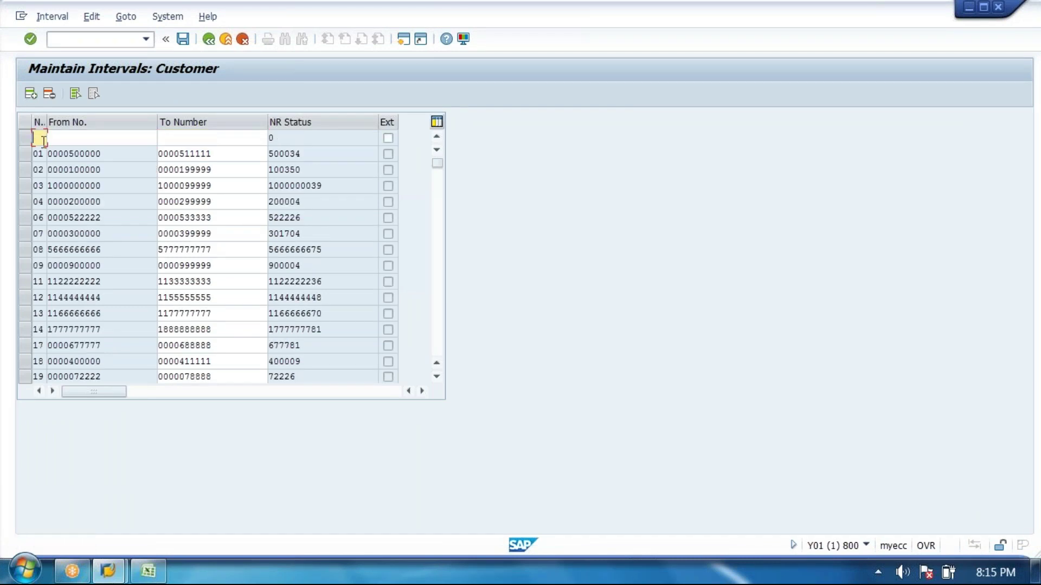
type("72")
left_click(135, 142)
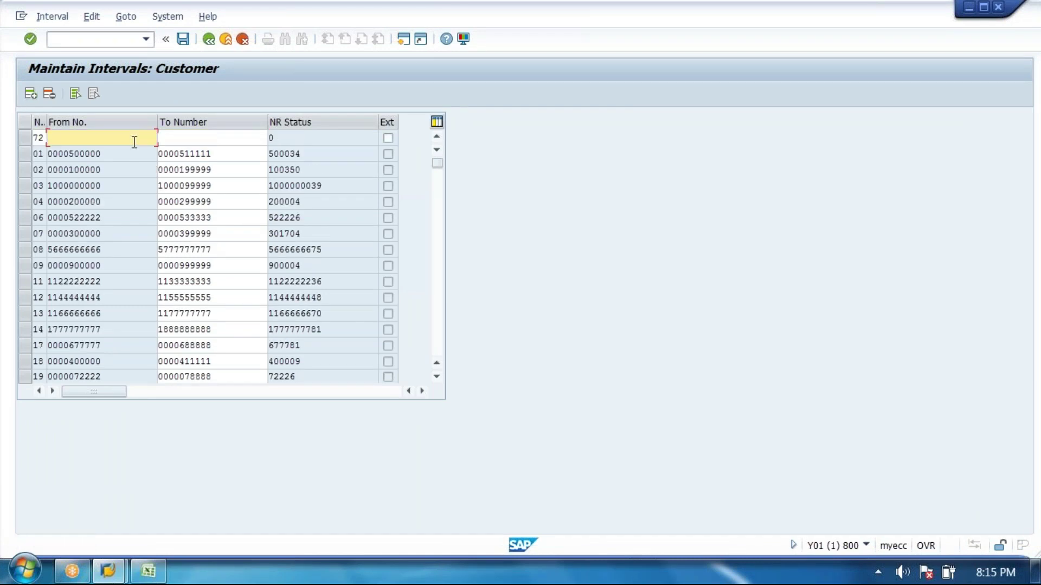
type("7")
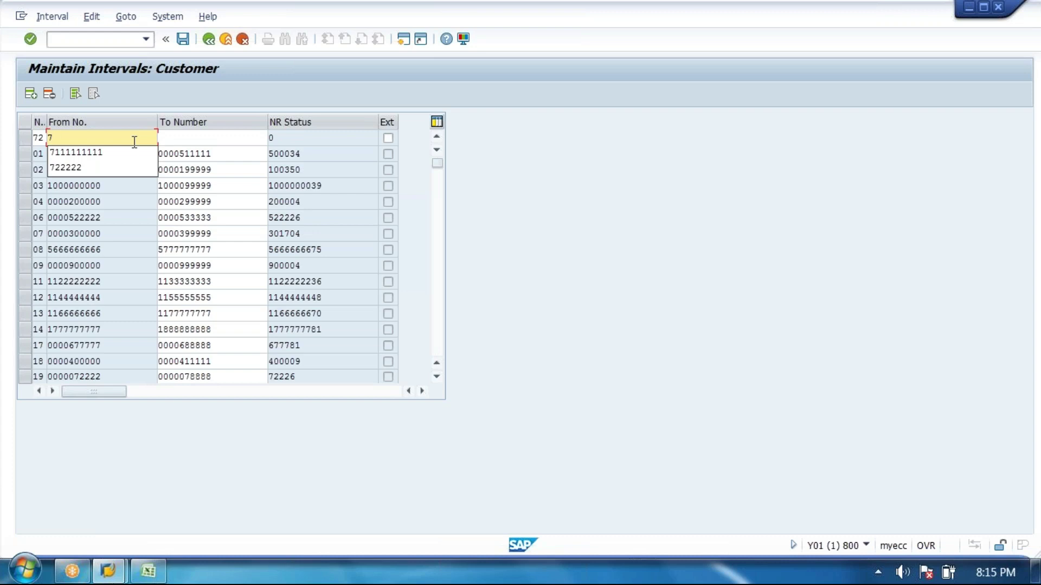
type("222222222")
left_click(205, 140)
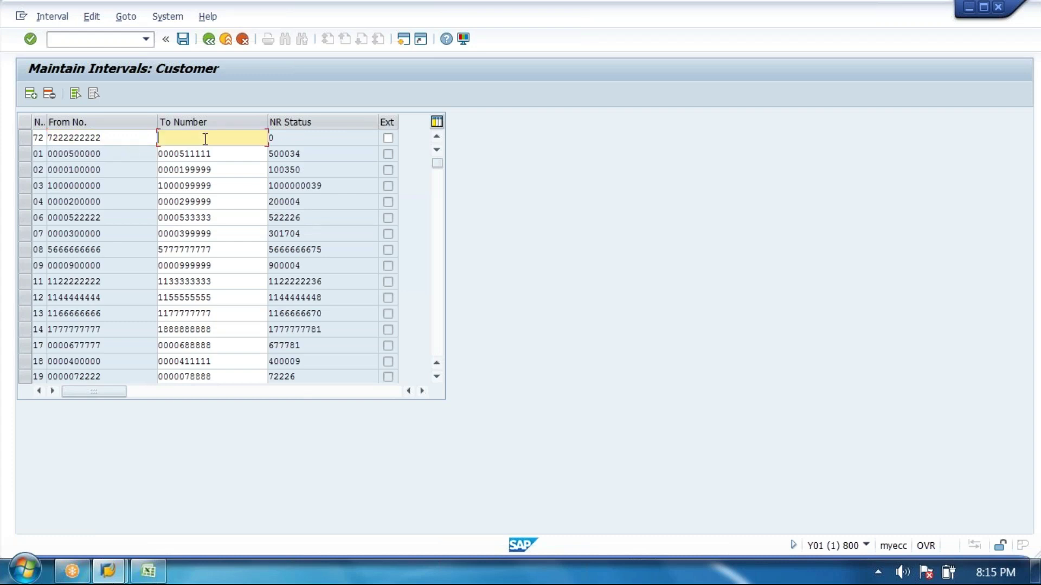
type("7333333333")
left_click(183, 40)
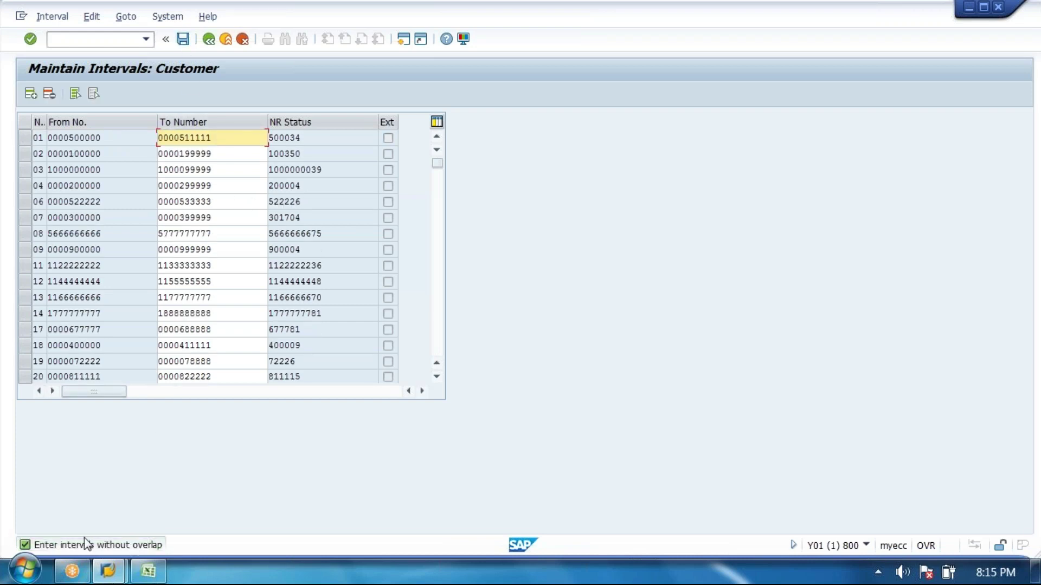
scroll(82, 346, "down", 4)
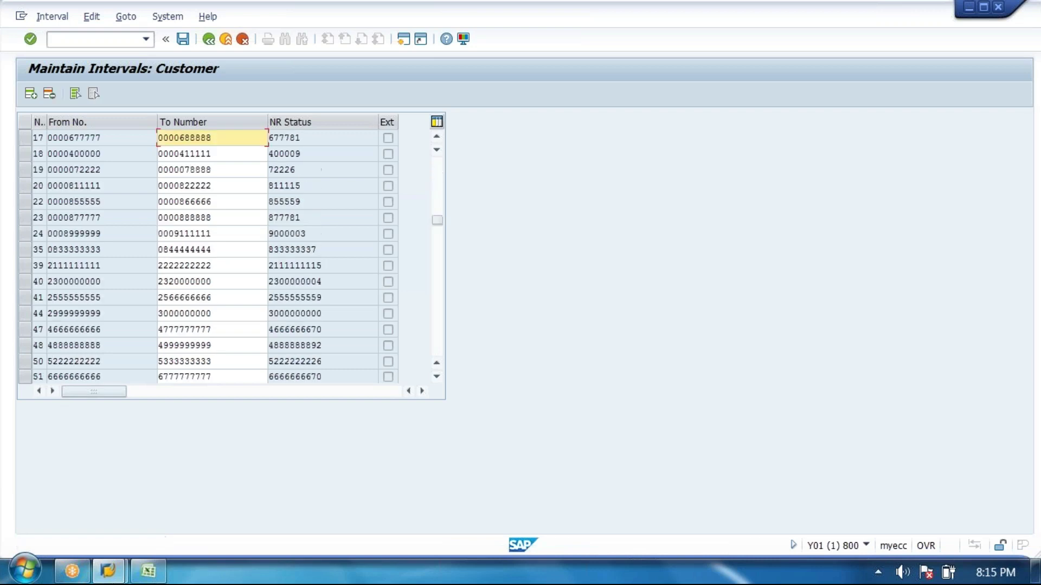
scroll(92, 334, "down", 7)
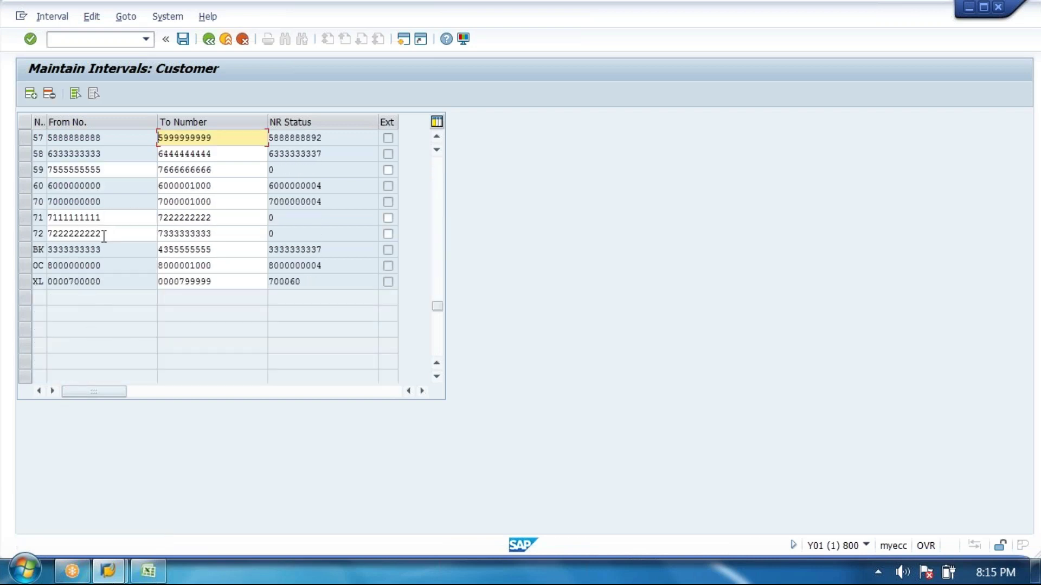
left_click_drag(107, 232, 8, 233)
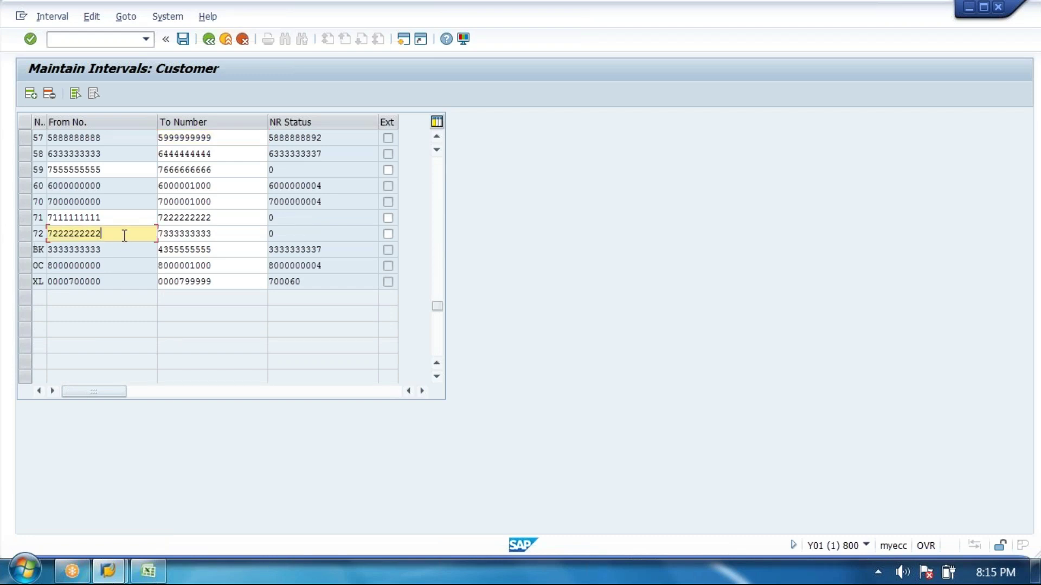
type("7333333333")
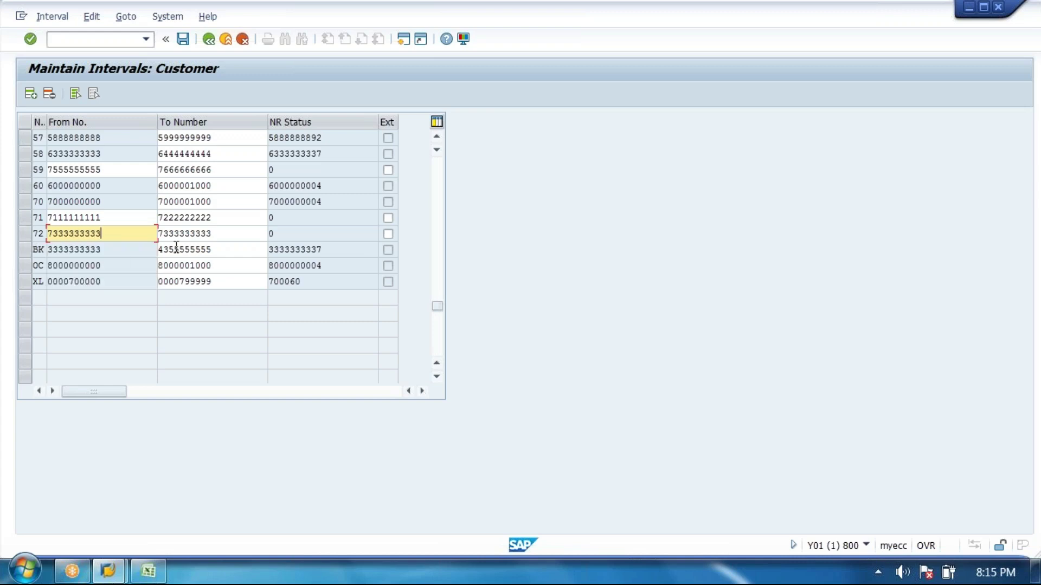
key("Tab")
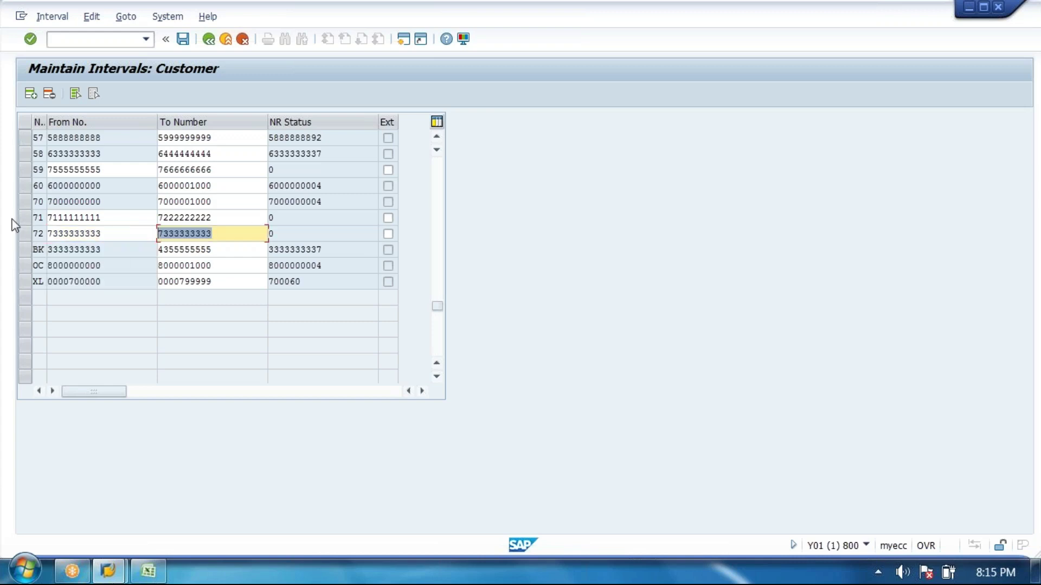
type("73")
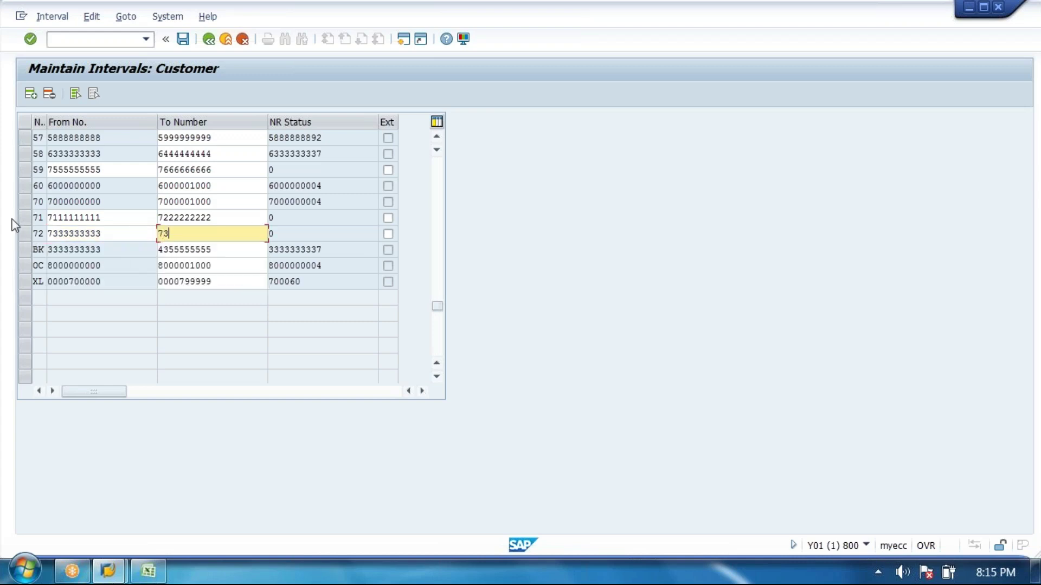
type("99999999")
left_click(183, 39)
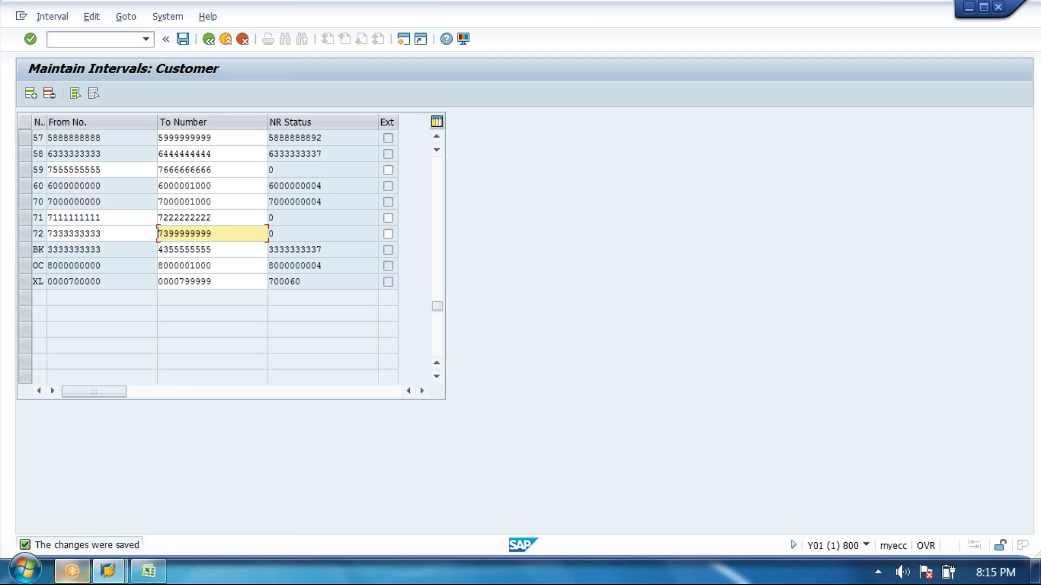
- Switch to the Excel tracking sheet and check the interval 71 entry on the number range creation row
left_click(148, 572)
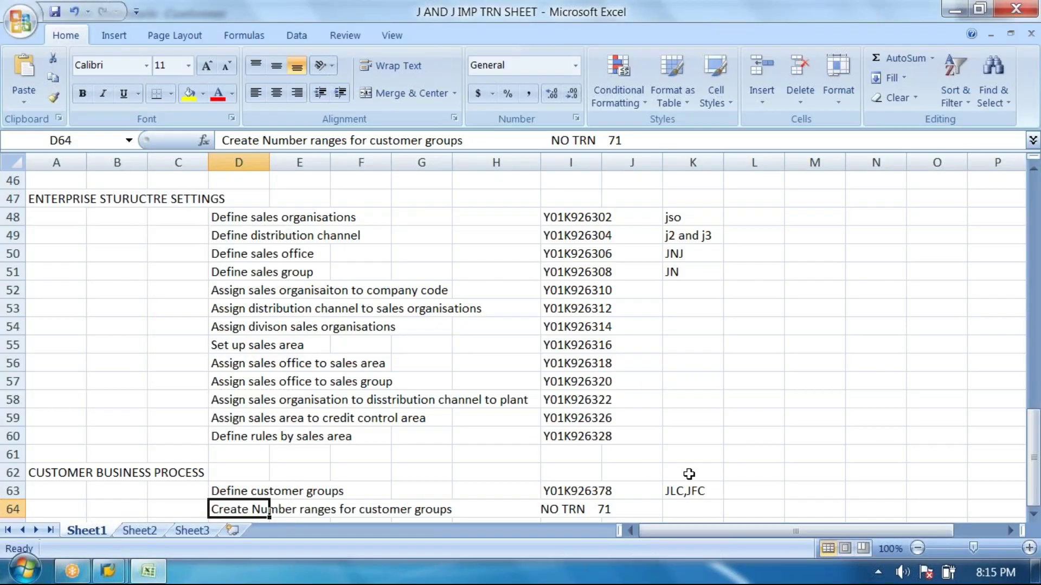
scroll(644, 405, "down", 2)
double_click(637, 401)
key("Escape")
left_click_drag(602, 400, 606, 397)
double_click(606, 398)
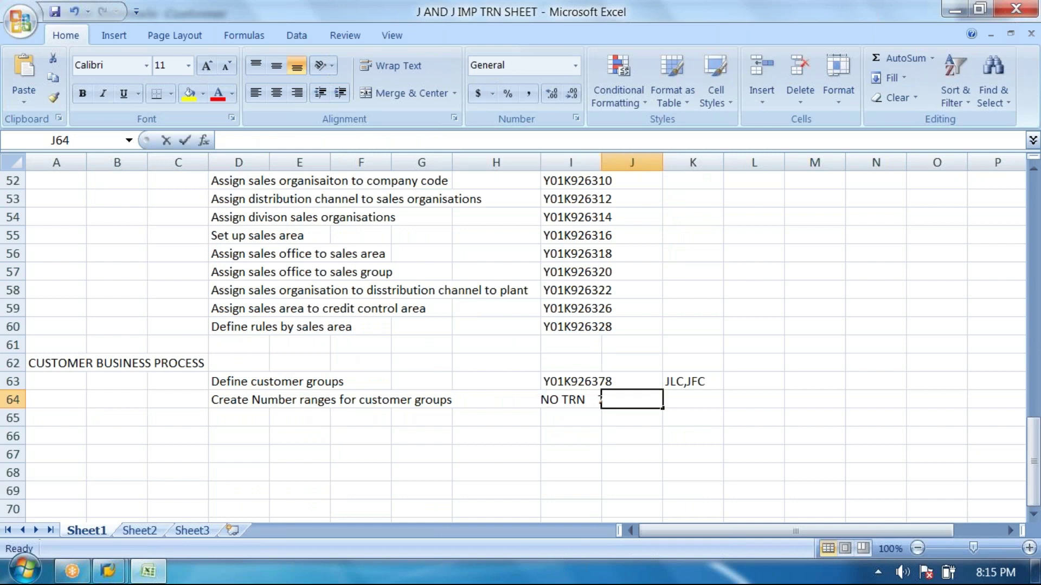
type("71")
left_click(571, 400)
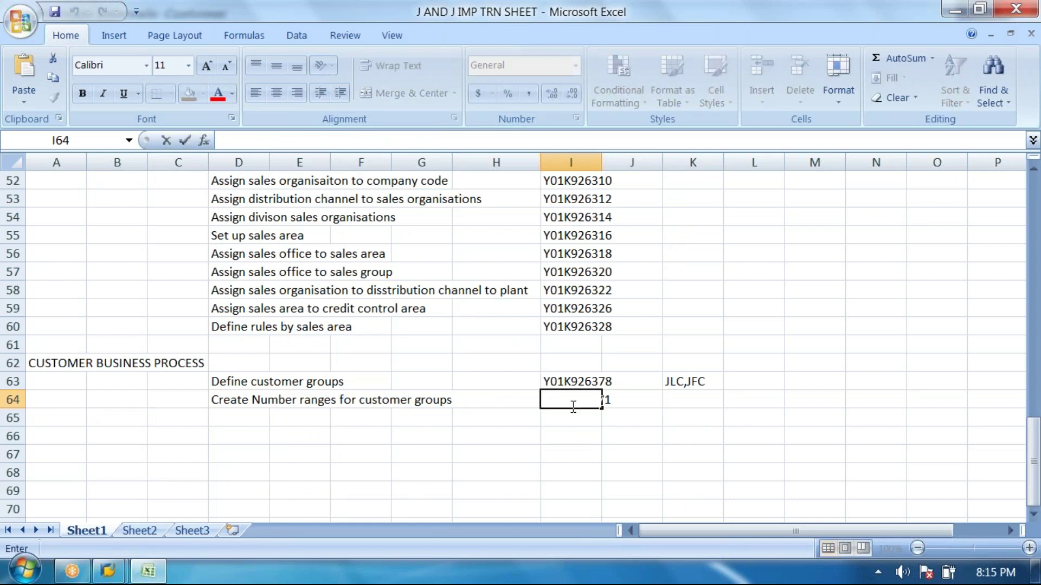
key("Down")
key("Down")
- Check the customer intervals in SAP and enter 72 in cell K64 of the Excel tracking sheet
left_click(676, 401)
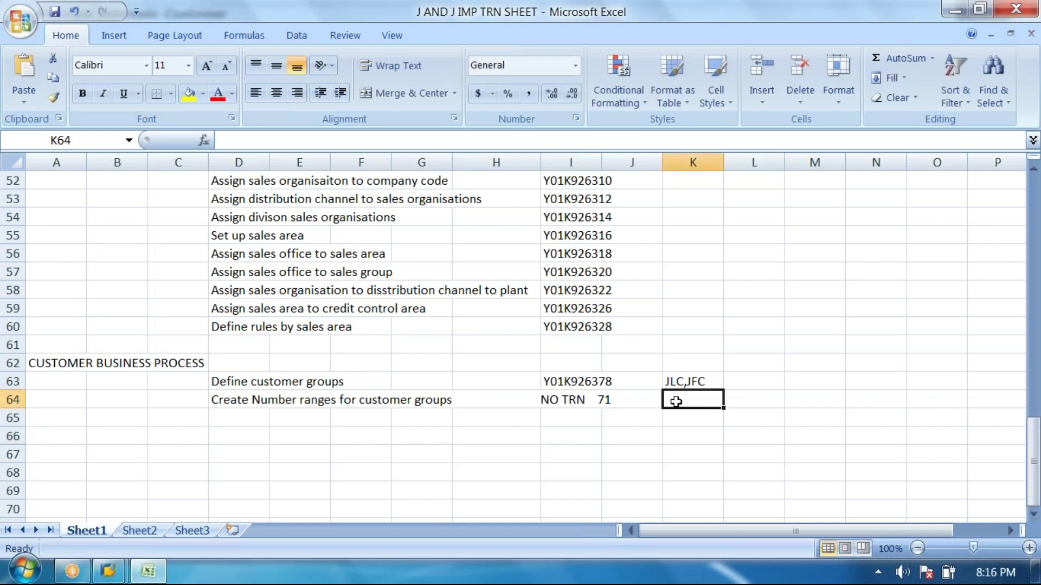
double_click(675, 401)
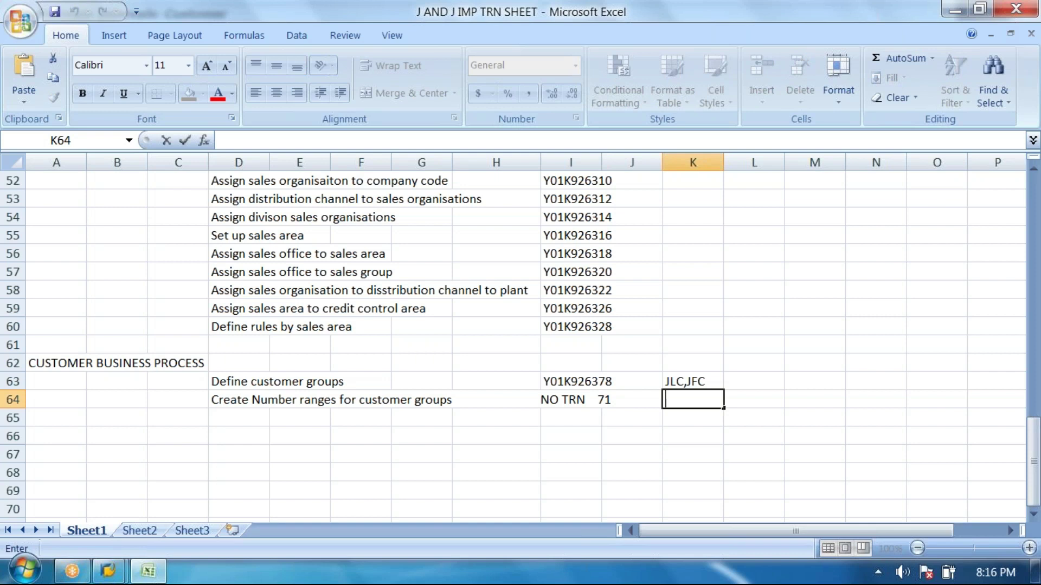
mouse_move(108, 572)
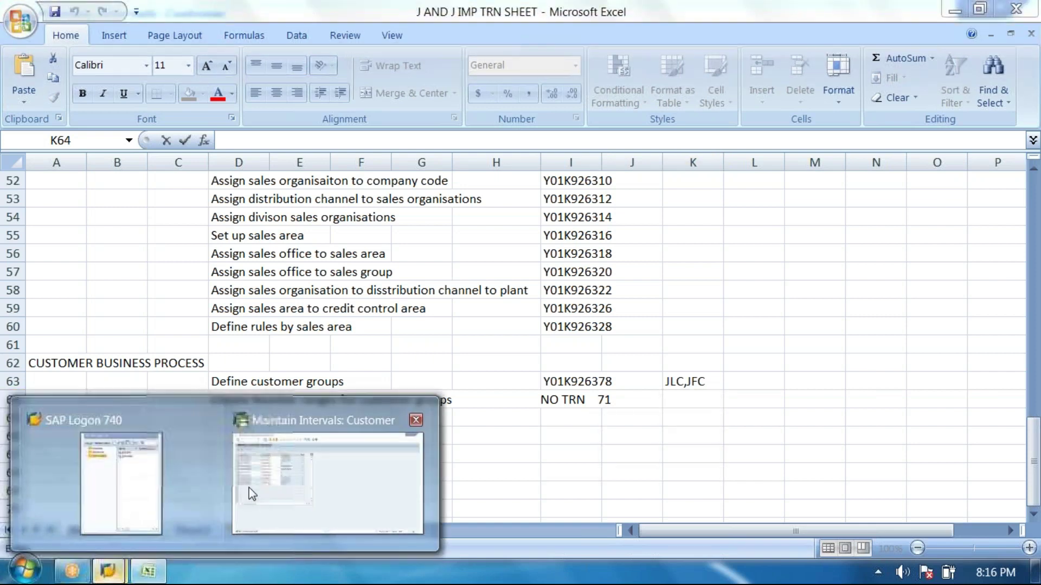
left_click(249, 488)
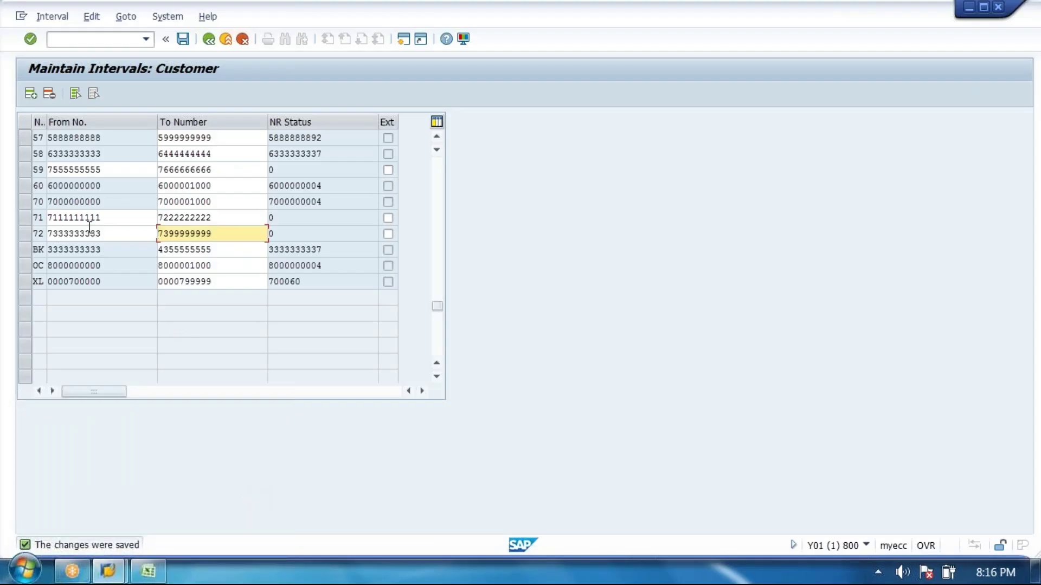
left_click(156, 577)
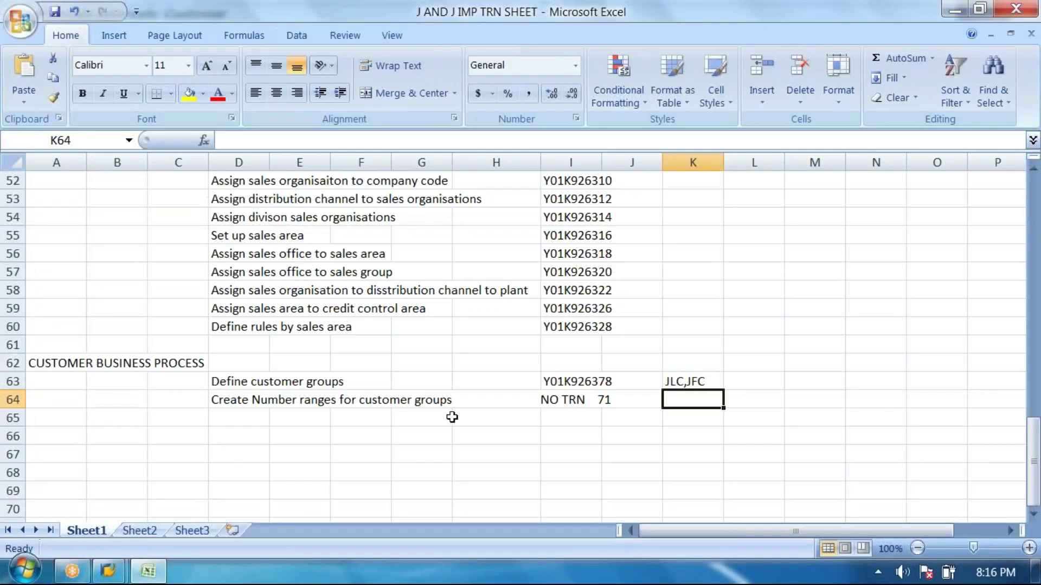
type("72")
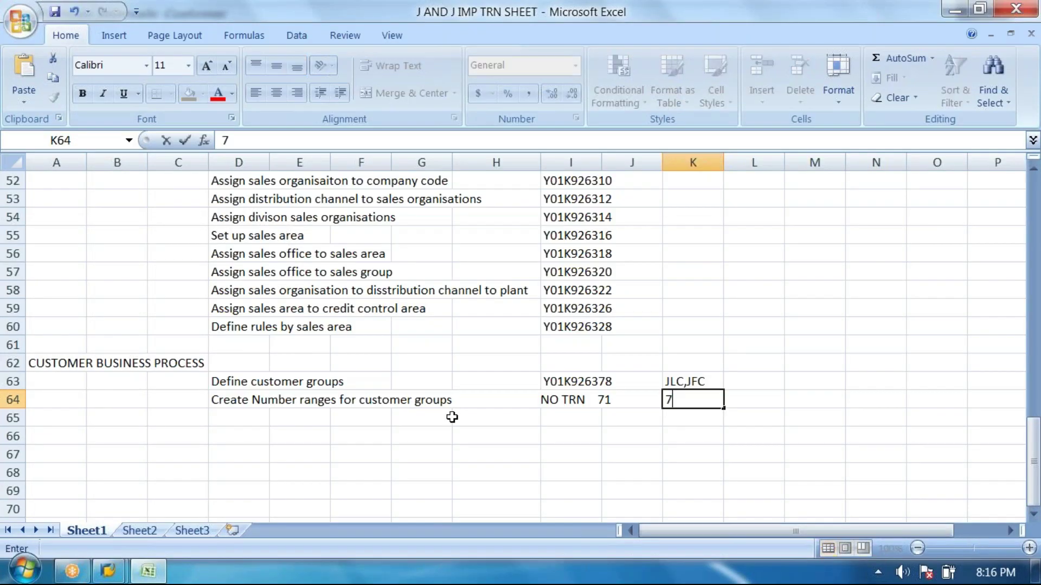
- Return to SAP, leave customer number range maintenance, and open Assign Number Ranges to Customer Account Groups
left_click(149, 575)
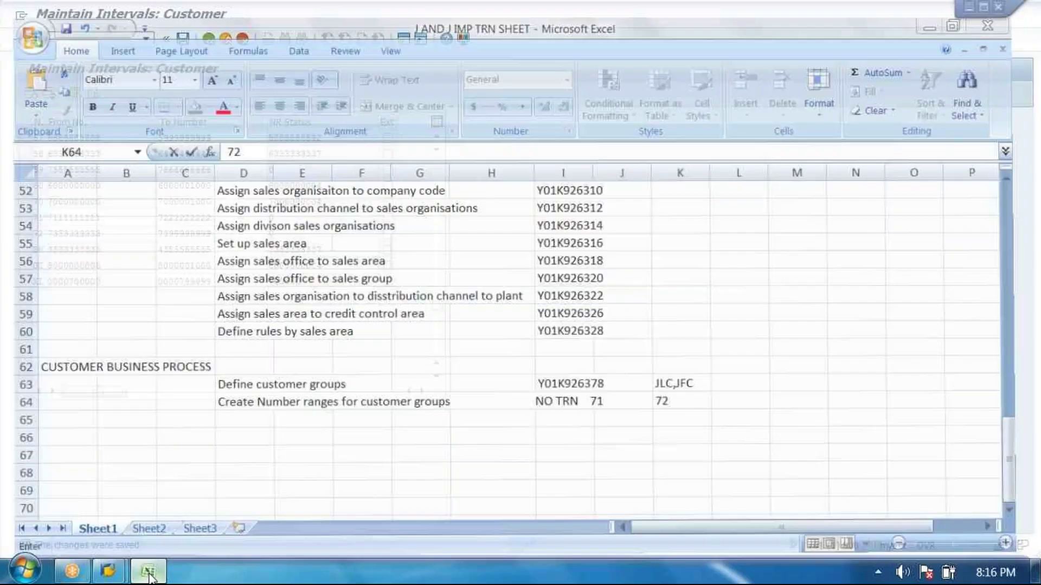
left_click(207, 42)
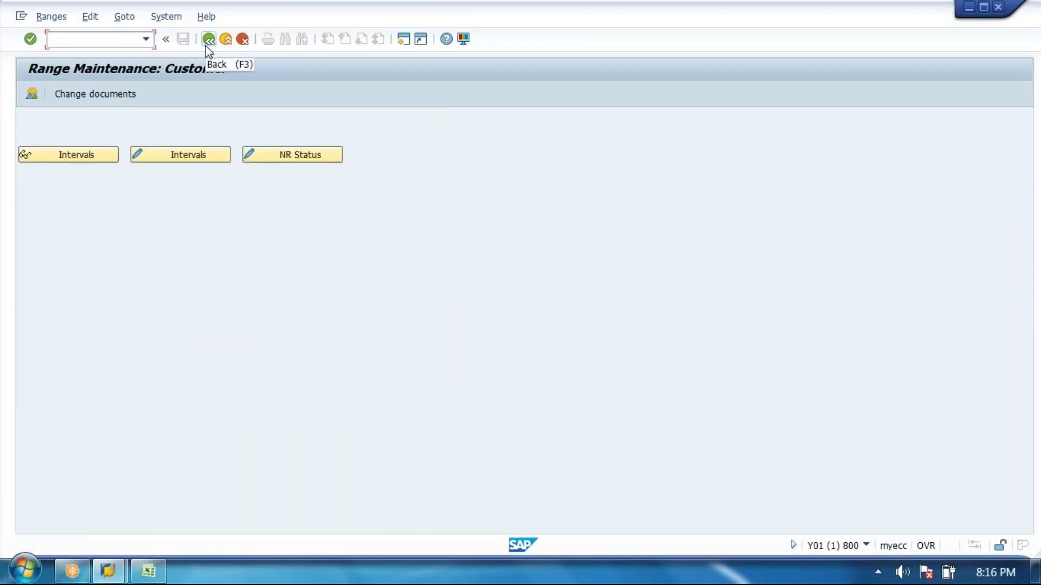
left_click(208, 40)
left_click(229, 451)
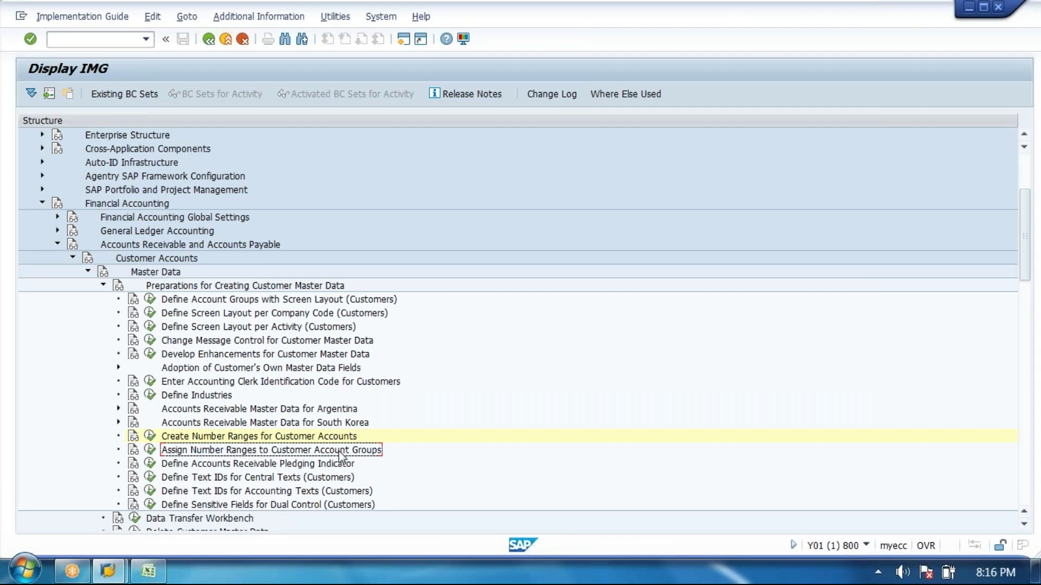
left_click(150, 451)
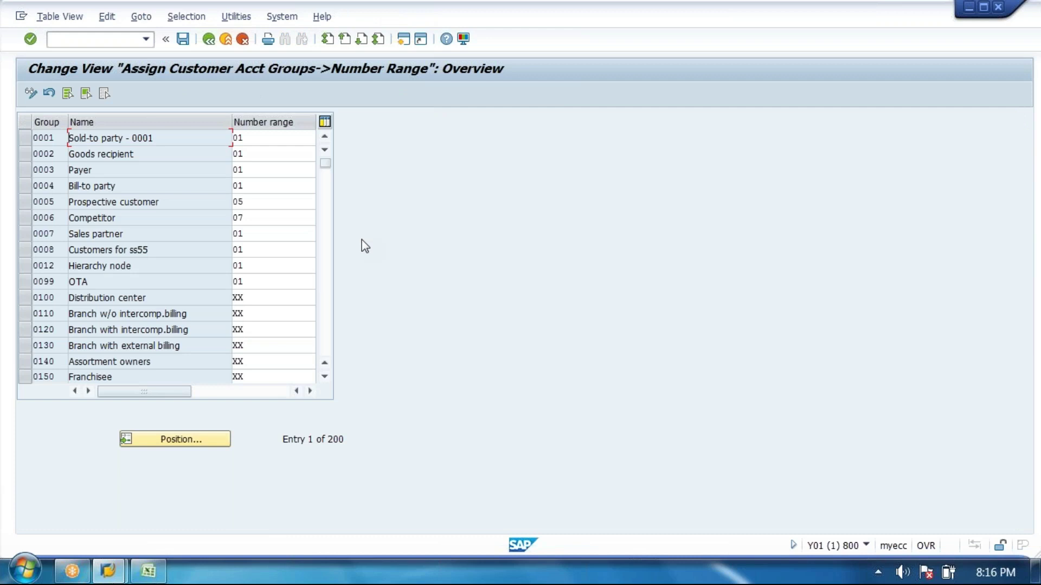
- Locate account group JLC, assign number range 71 to JFC and 72 to JLC, and save
left_click(200, 425)
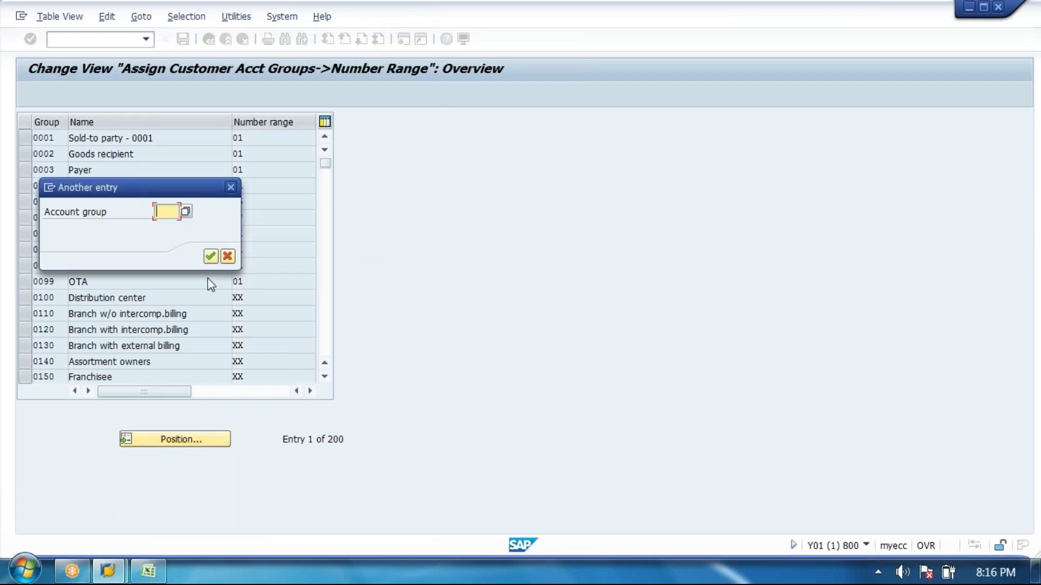
type("JLC")
left_click(210, 256)
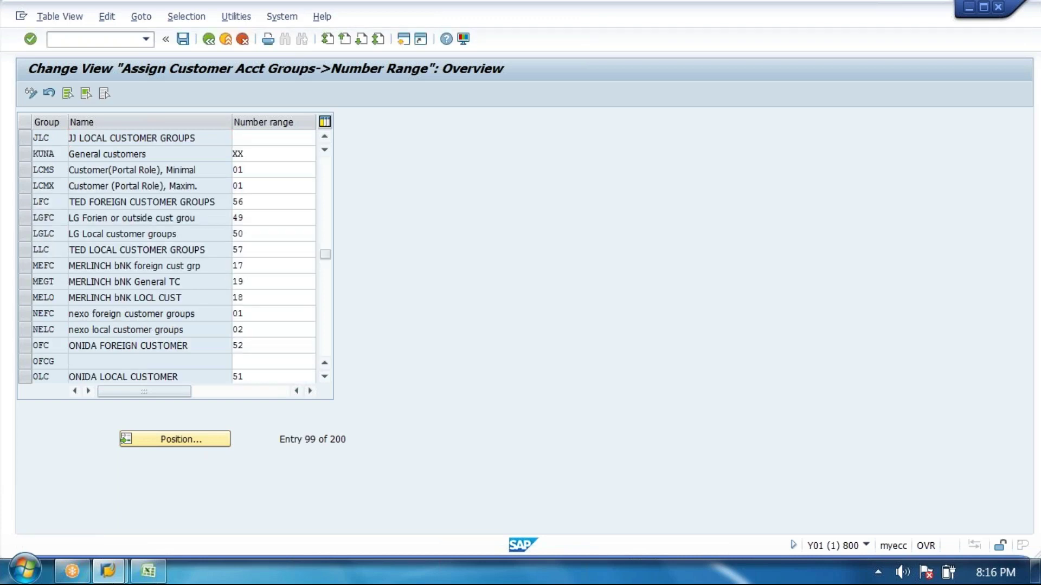
scroll(149, 230, "up", 2)
left_click(22, 221)
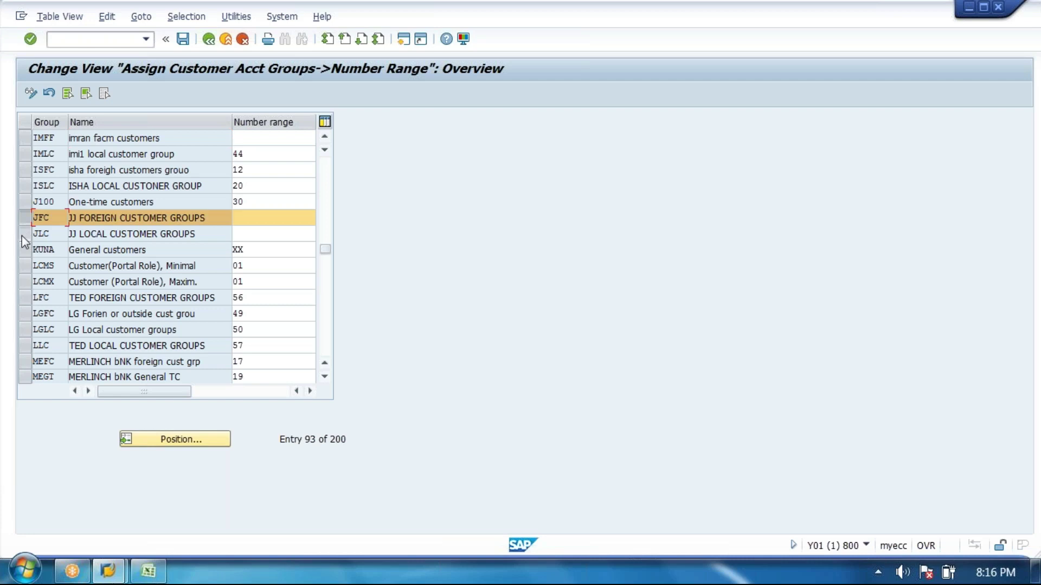
left_click(22, 236, "shift")
left_click(246, 223)
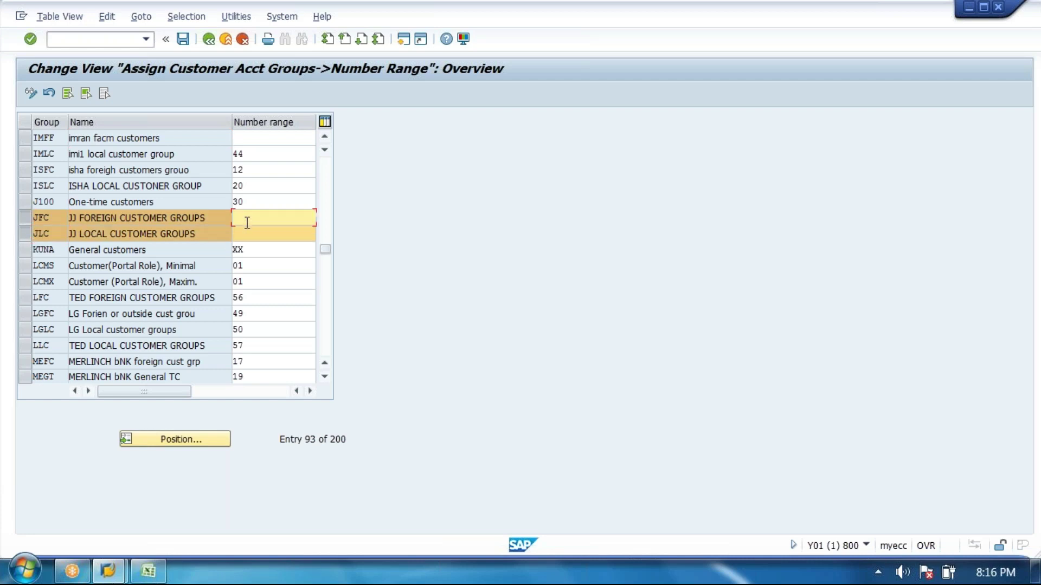
type("71")
left_click(246, 236)
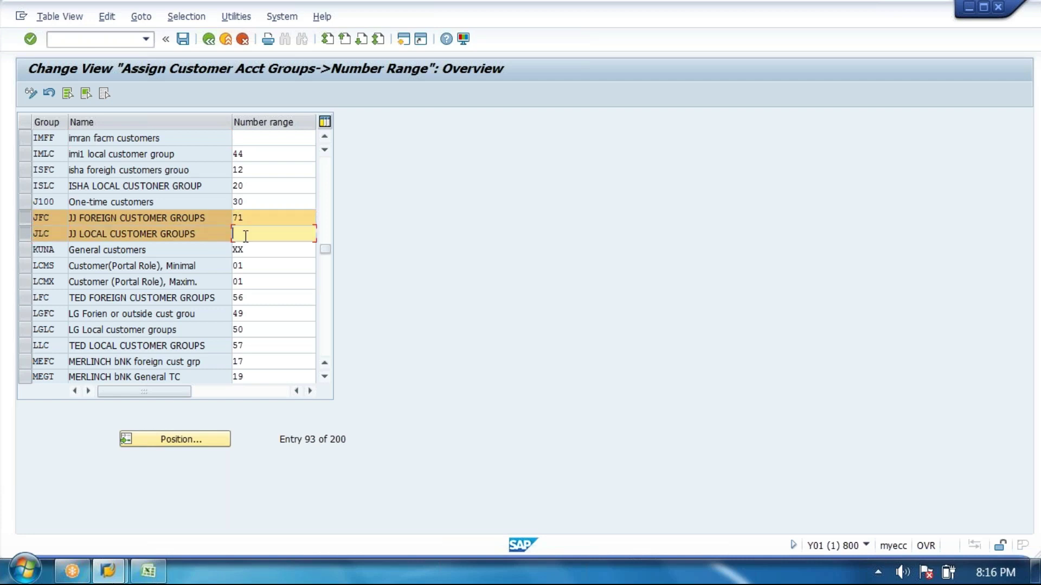
type("72")
left_click(183, 39)
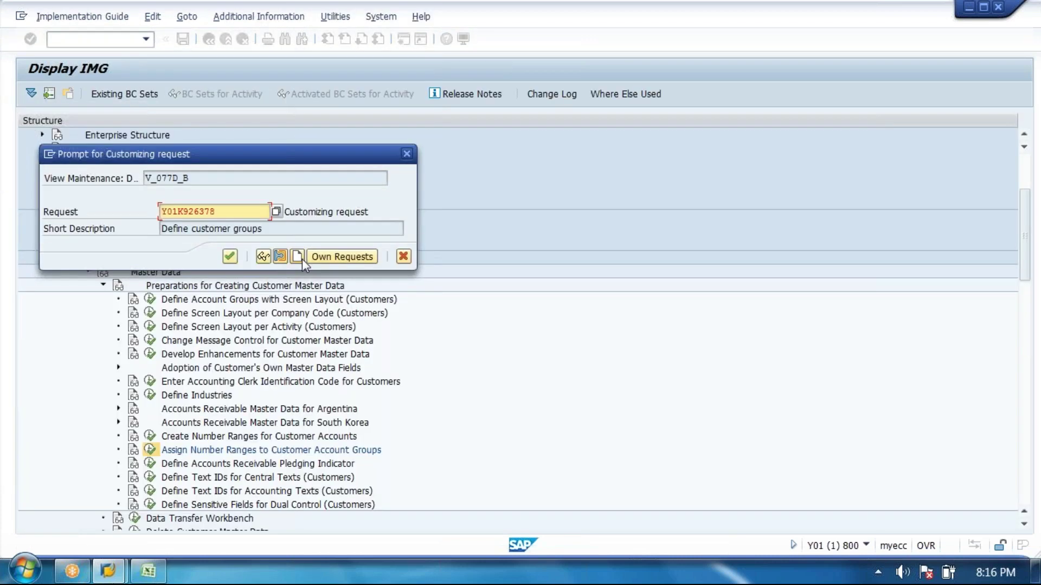
- Create a new customizing request with the short description "Assign number ranges to customer groups"
left_click(301, 258)
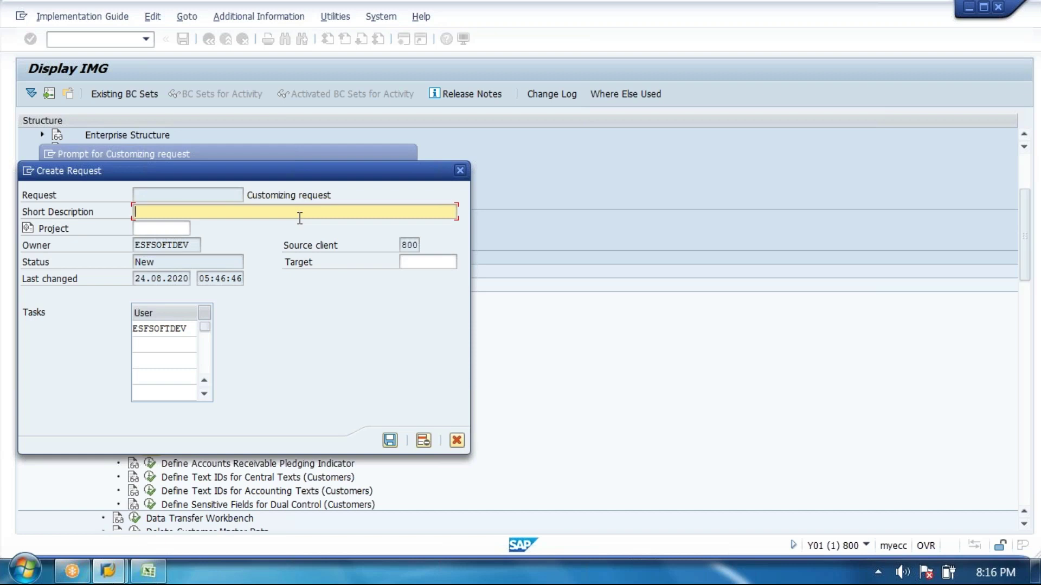
type("ign number ranges to customer gro")
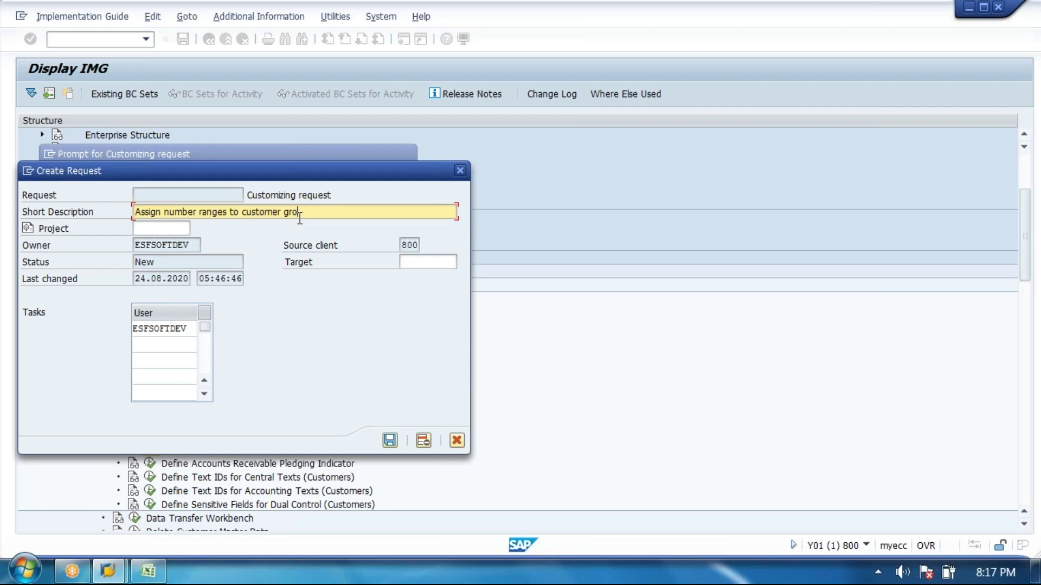
type("ups")
left_click(389, 441)
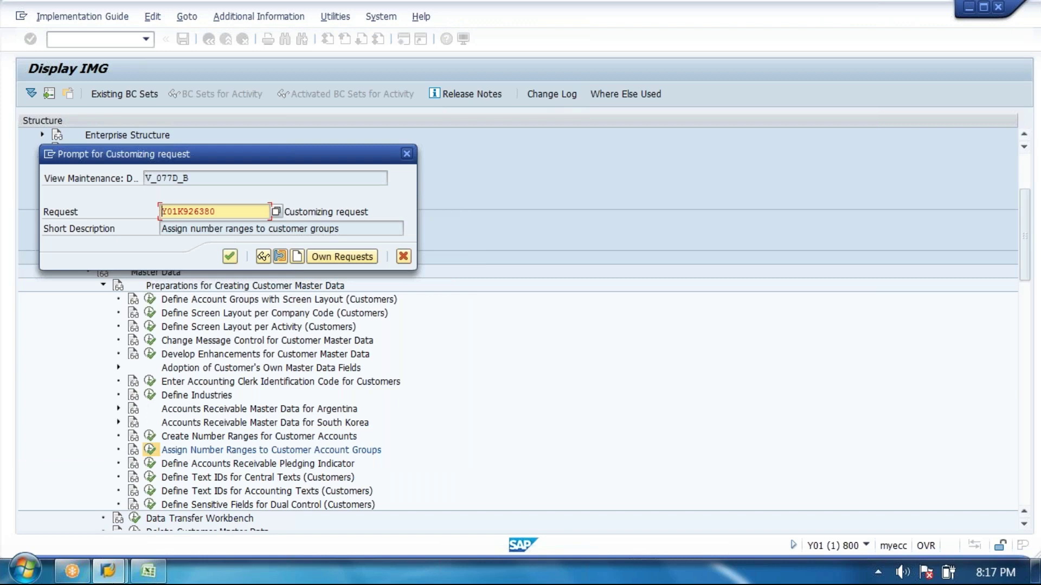
- Log request Y01K926380 in cell I65 and "Assign number ranges to customer groups" in D65 of the Excel tracking sheet
left_click(148, 572)
double_click(575, 416)
type("Y01K926380")
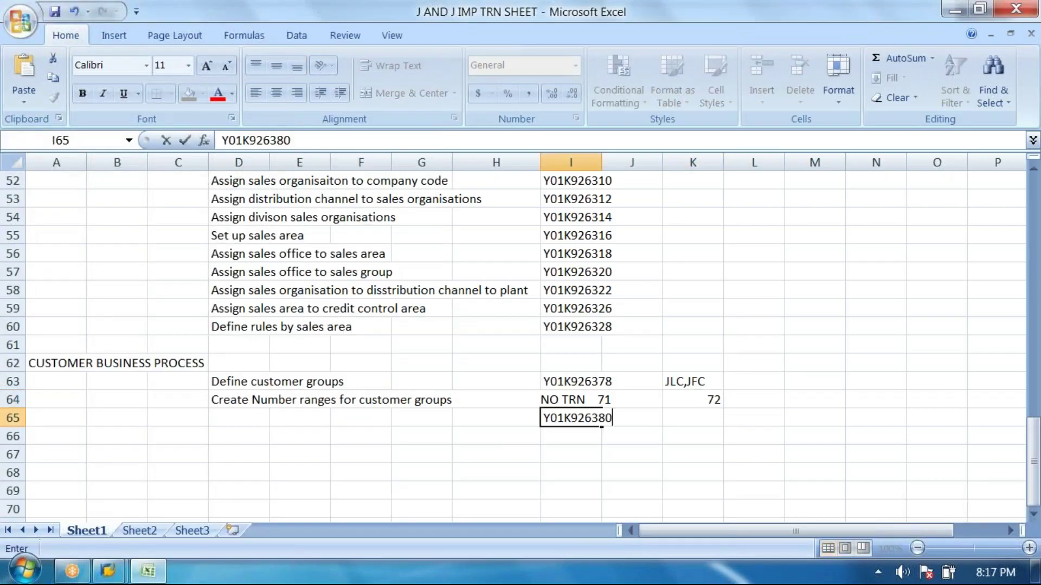
left_click(244, 416)
left_click(146, 571)
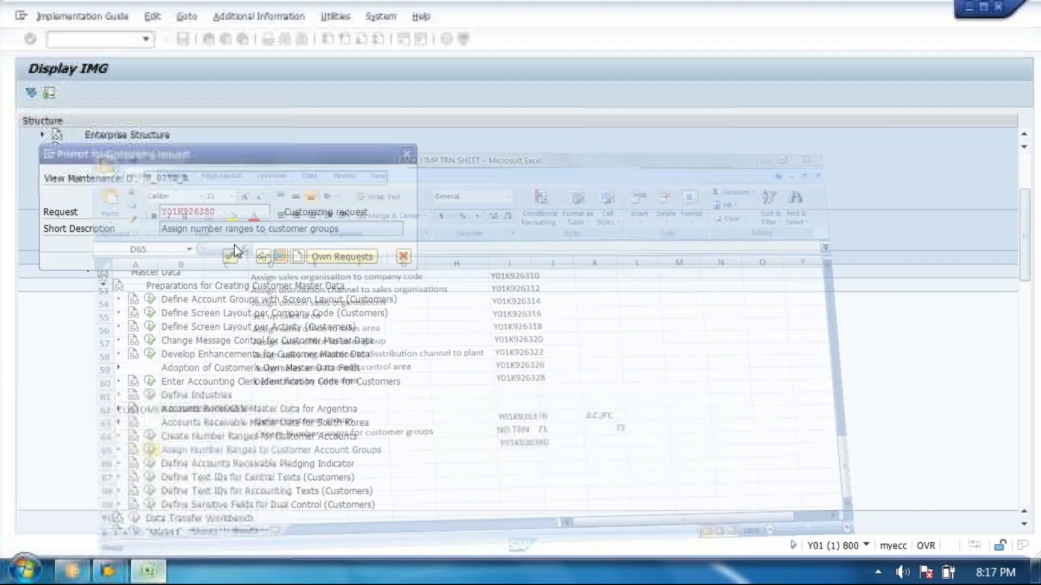
left_click(147, 571)
key("F2")
type("Assign number ranges to customer groups")
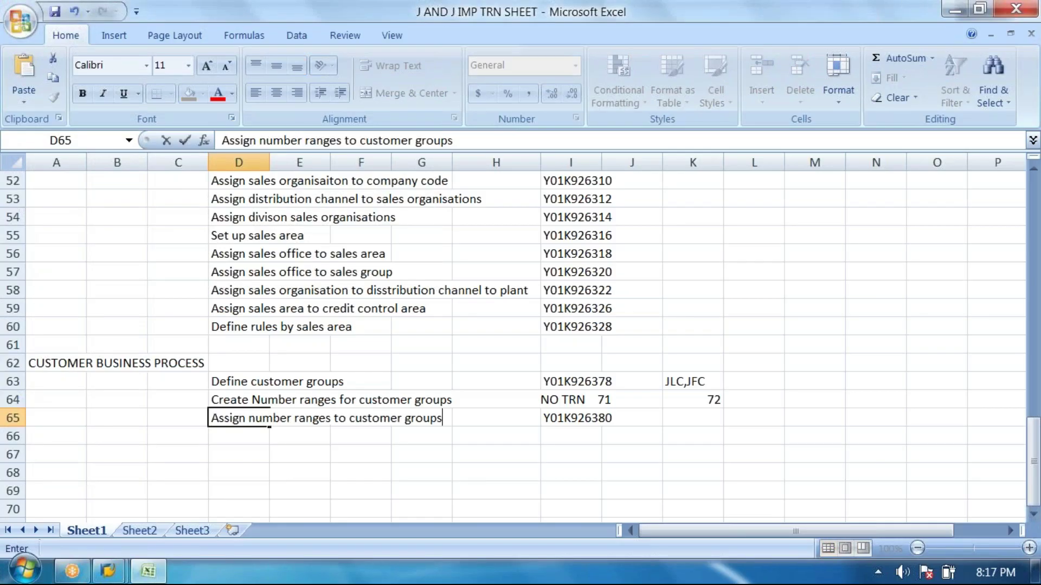
- Switch back to SAP, confirm the customizing request to save the assignments, and return to the implementation guide
left_click(140, 573)
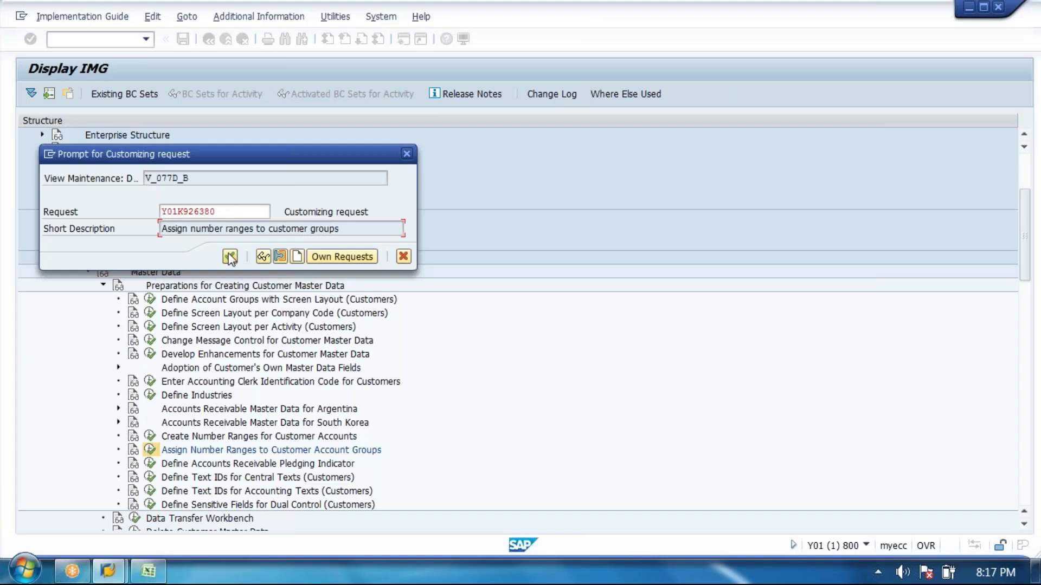
key("Return")
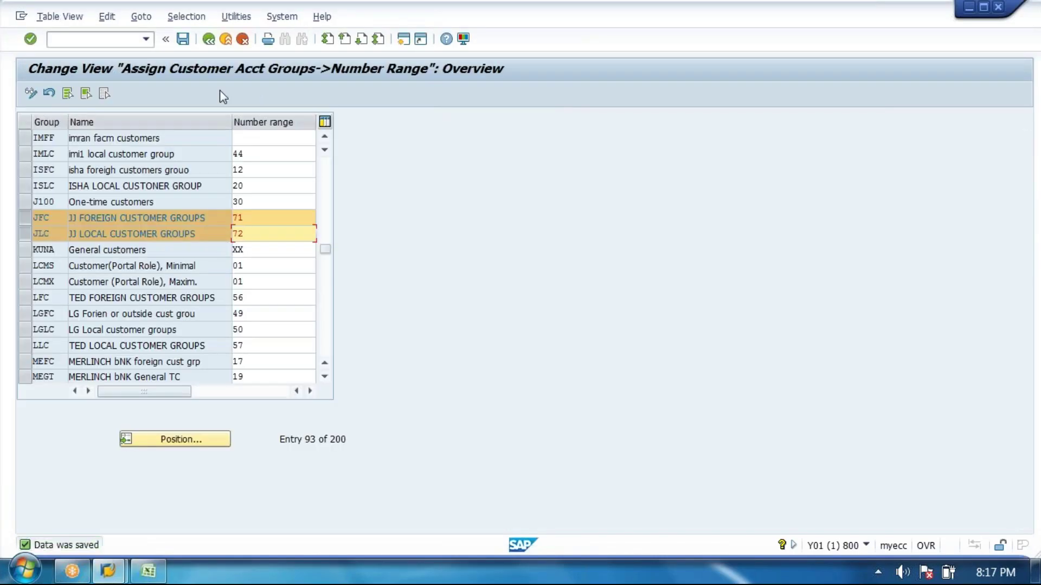
left_click(208, 39)
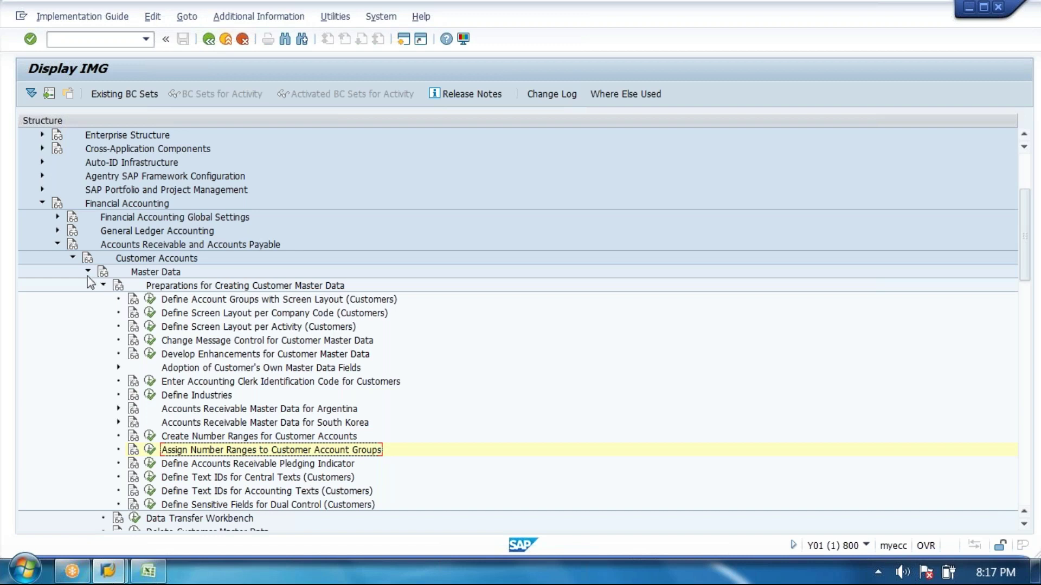
- Collapse the Master Data, Customer Accounts, Accounts Receivable and Accounts Payable, and Financial Accounting nodes in the implementation guide
left_click(87, 271)
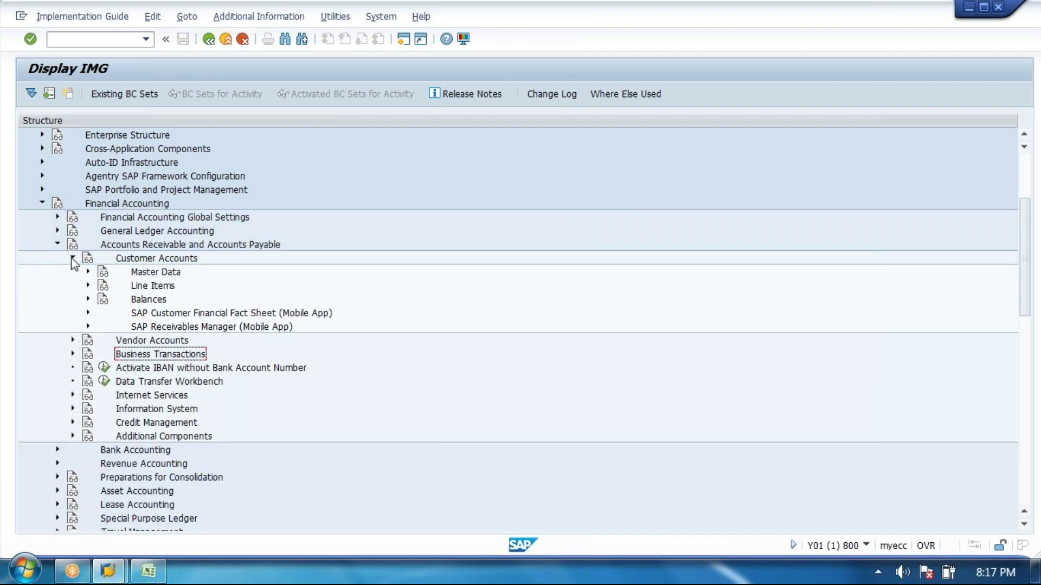
left_click(73, 258)
left_click(57, 245)
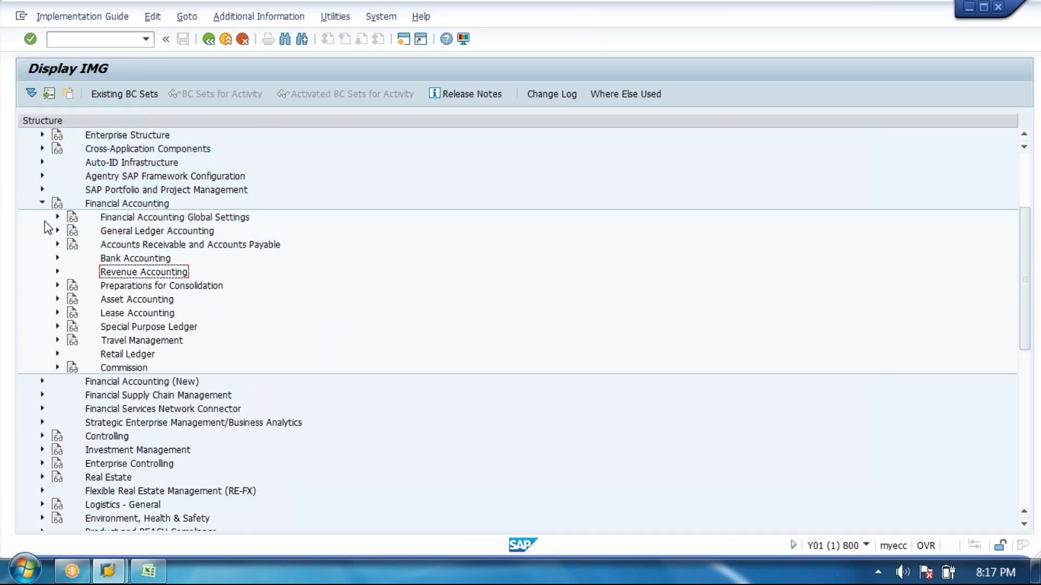
left_click(42, 204)
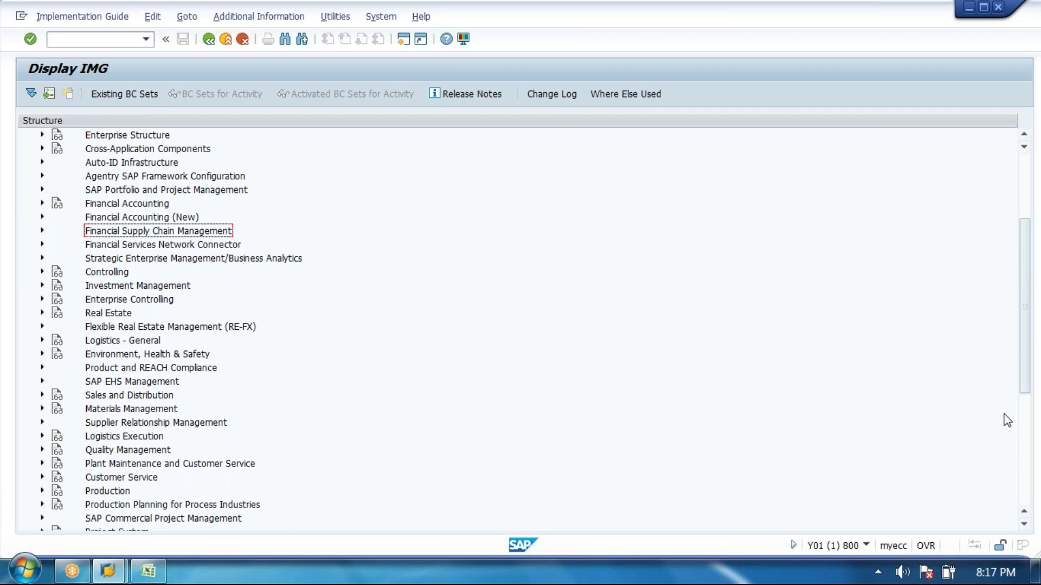
- Expand Master Data under Sales and Distribution and open the Define Common Distribution Channels activity
left_click(1024, 417)
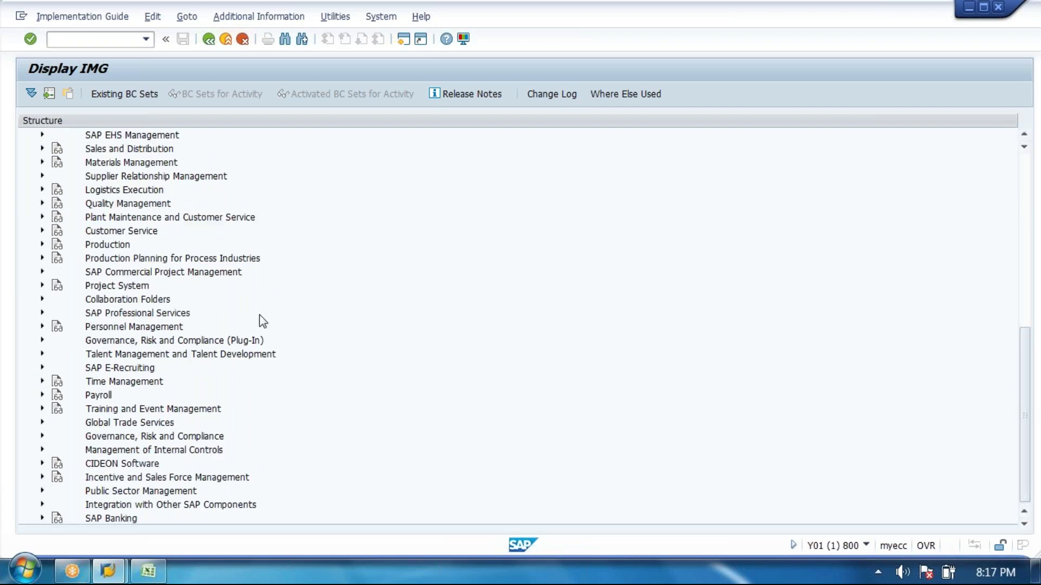
left_click(42, 149)
left_click(57, 162)
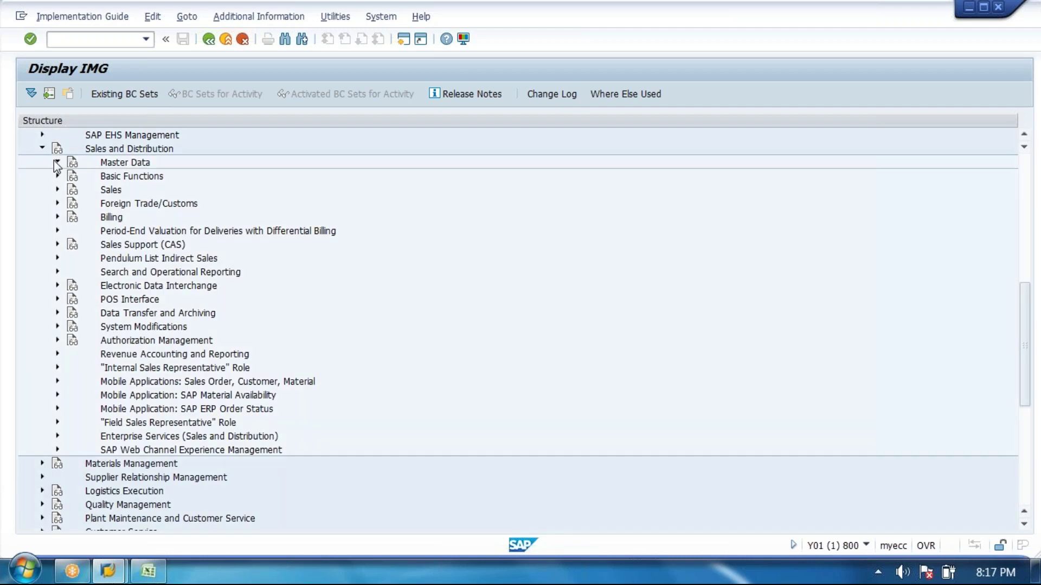
left_click(149, 177)
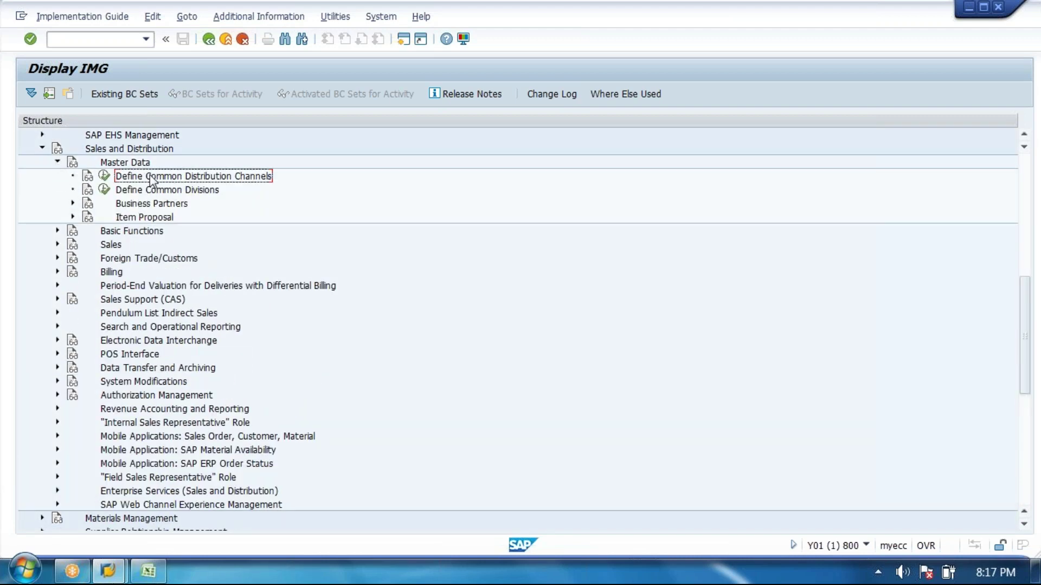
left_click(104, 176)
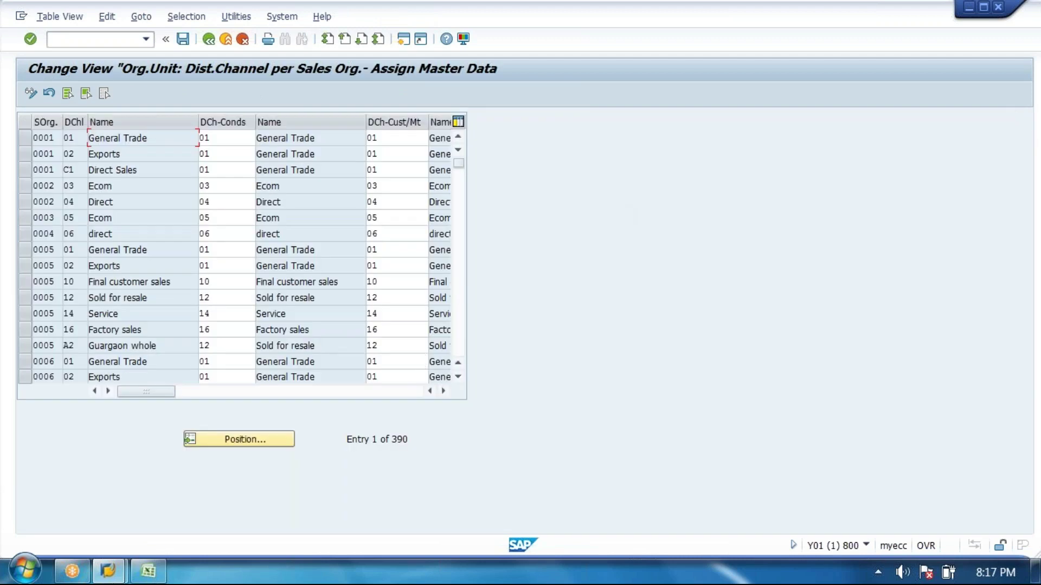
- Locate the JSO entries in the common distribution channels table, examine their condition and customer/material channel assignments, and return to the implementation guide
left_click(240, 442)
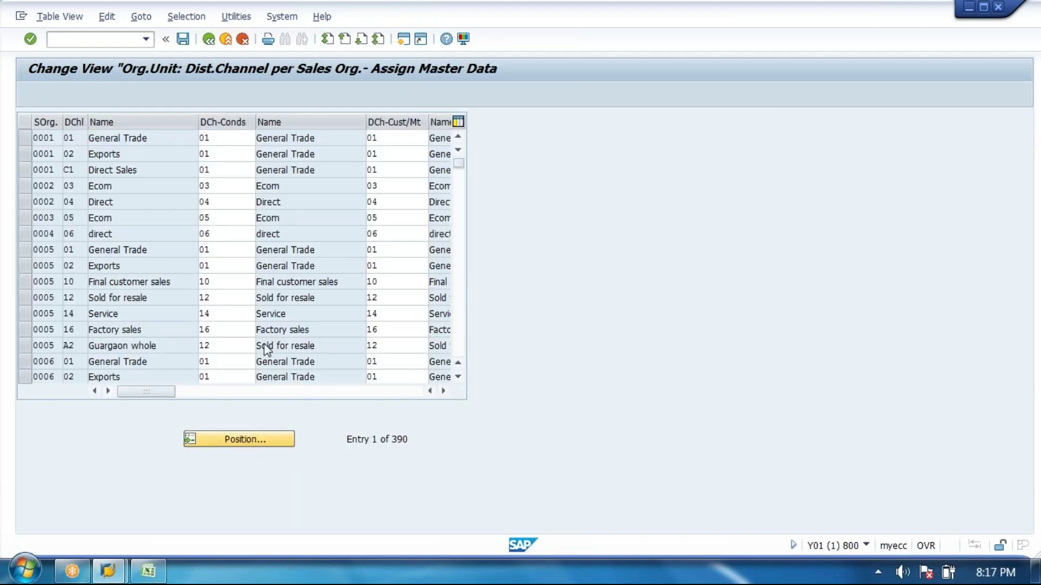
type("0001")
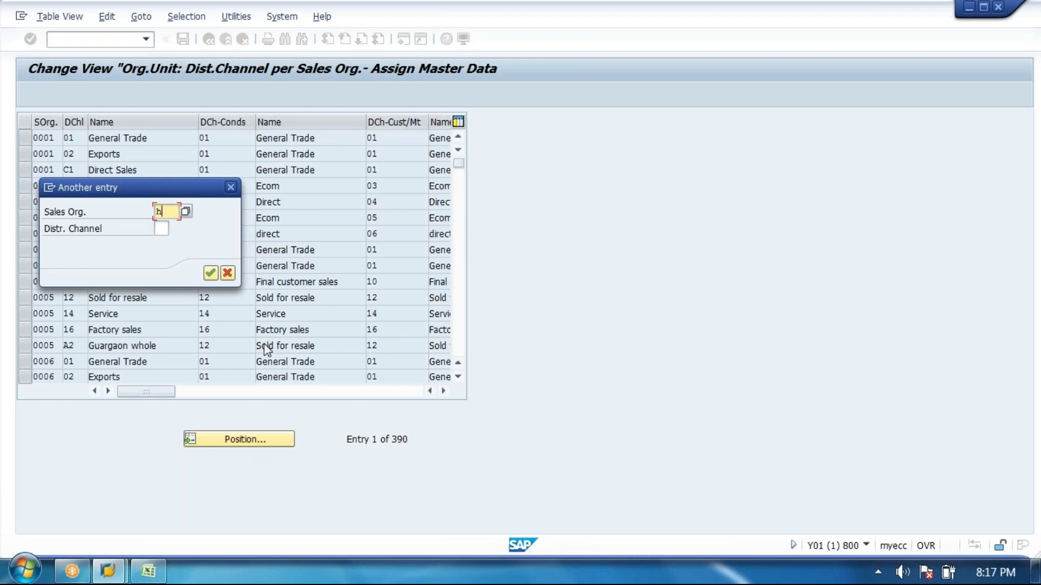
key("Return")
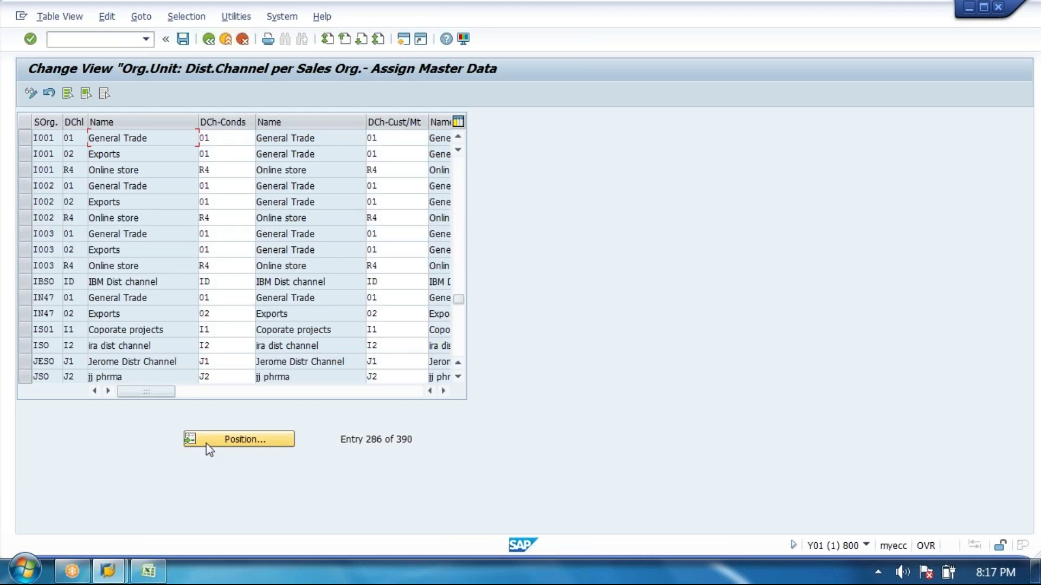
scroll(184, 402, "down", 1)
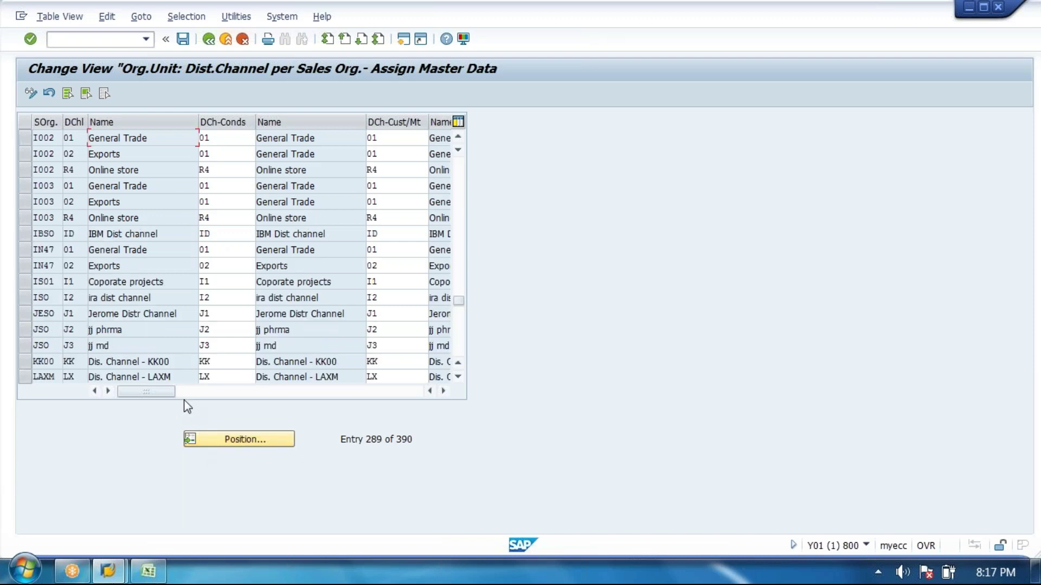
left_click(22, 331)
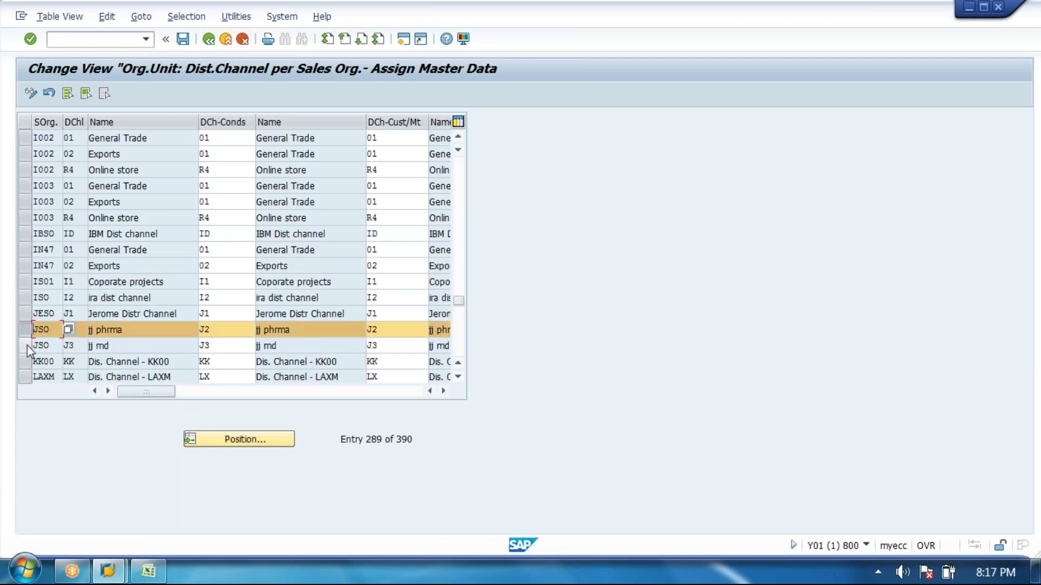
left_click(22, 347, "shift")
left_click(393, 345)
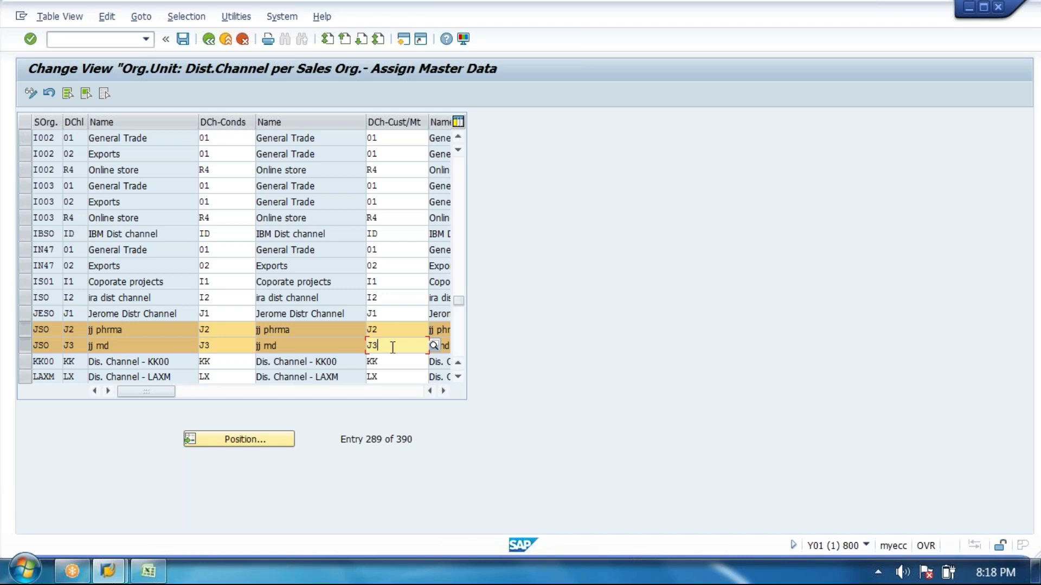
left_click(211, 40)
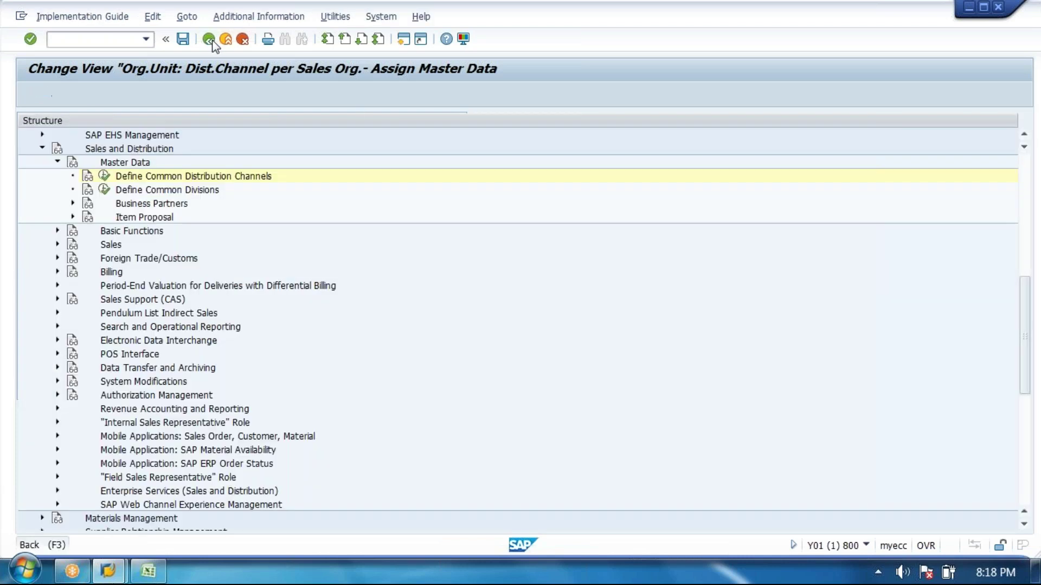
- Open the Define Common Divisions activity and position the table at sales organization JSO
left_click(104, 190)
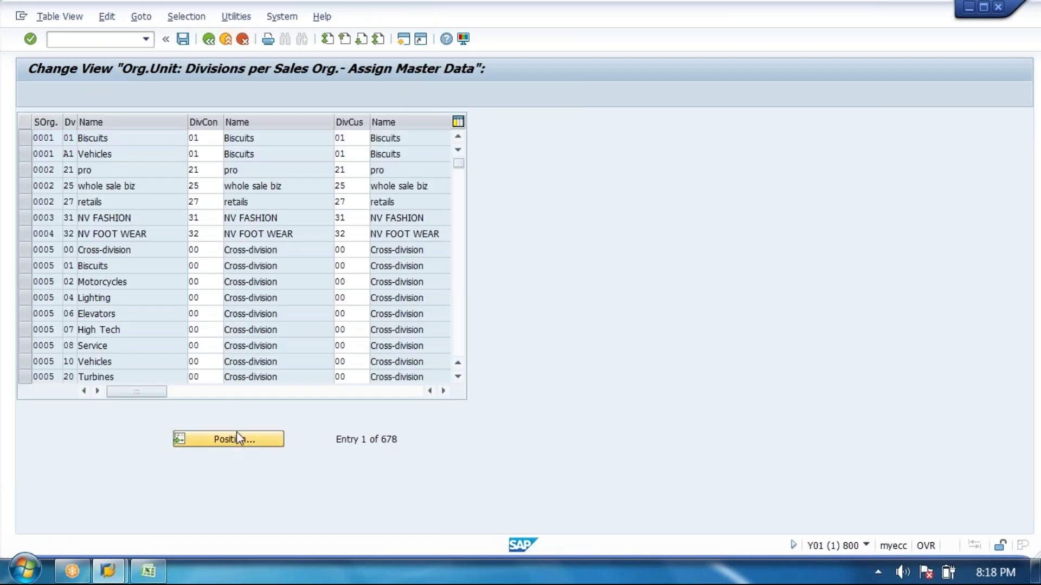
left_click(235, 438)
type("jso")
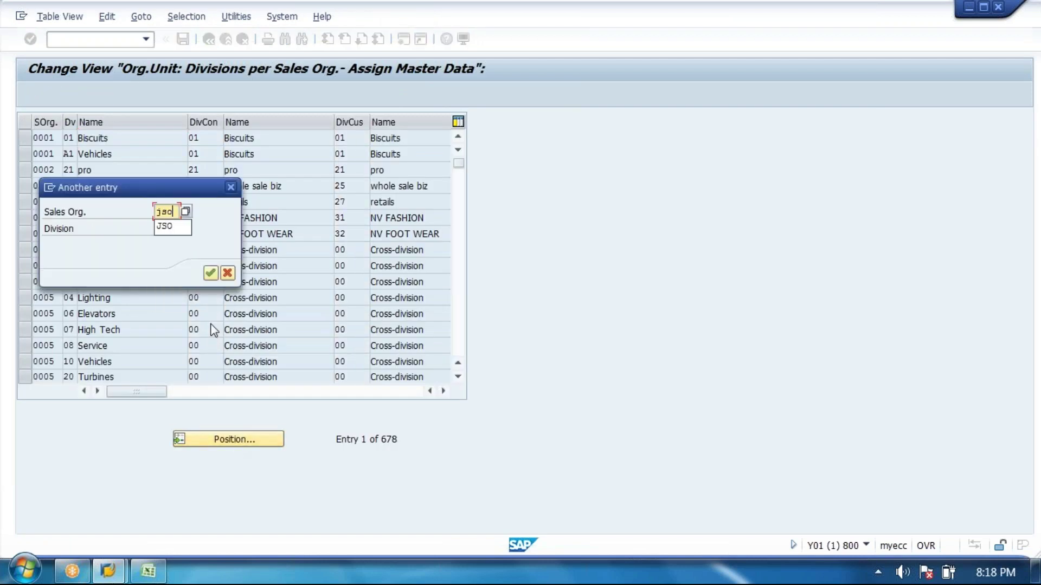
key("Return")
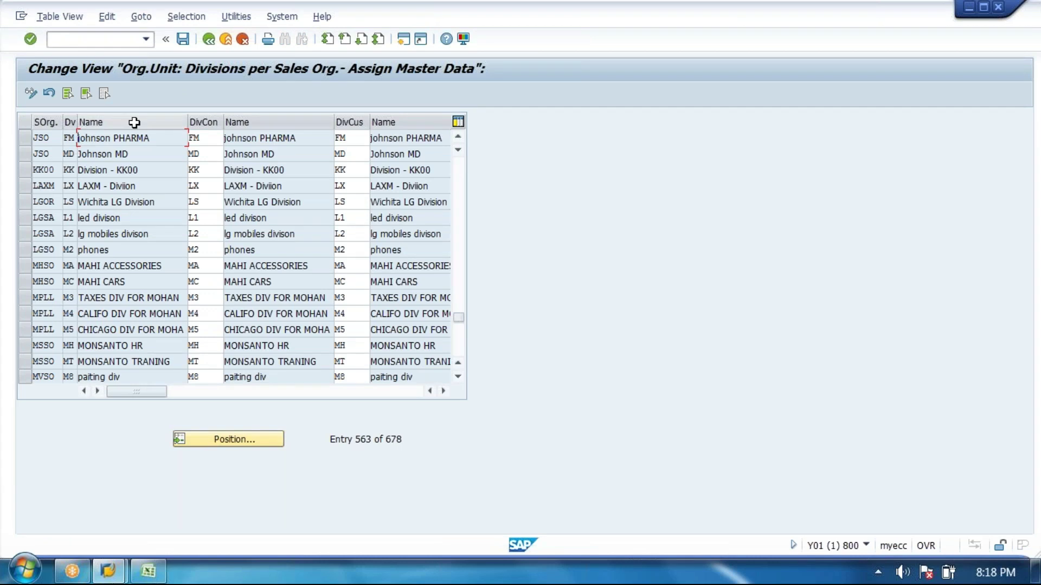
- Examine the condition and customer division assignments of both JSO divisions, FM and MD, and return to the implementation guide
left_click(208, 143)
left_click(350, 140)
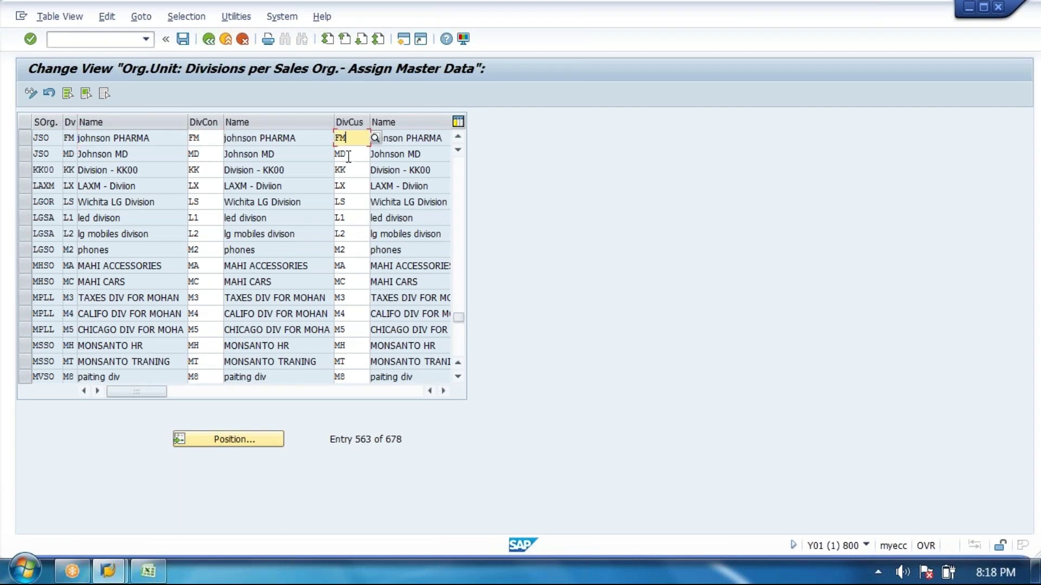
left_click(347, 155)
left_click(211, 142)
left_click(211, 153)
left_click(370, 142)
left_click(349, 169)
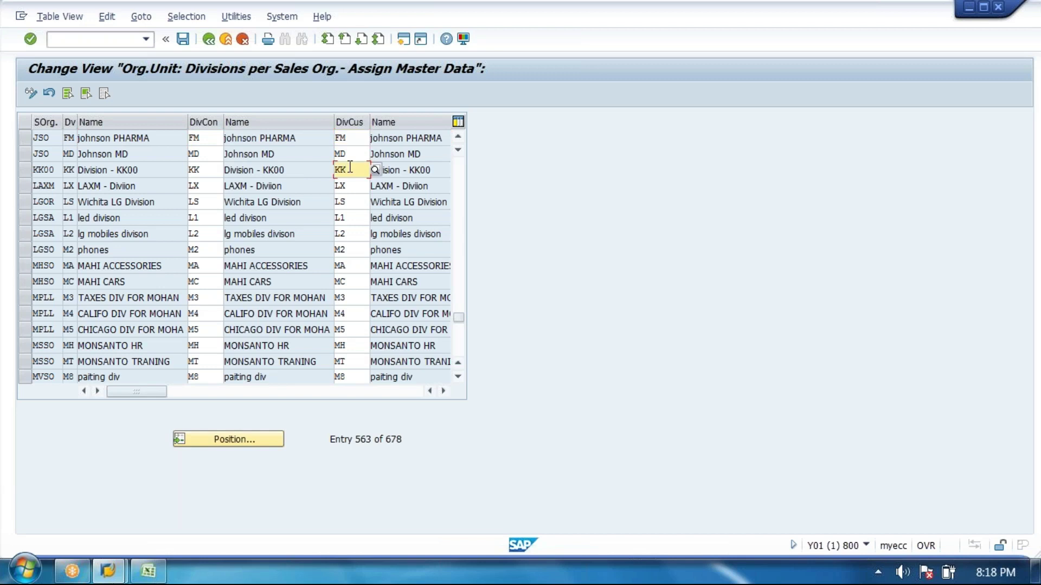
left_click(210, 140)
left_click(205, 155)
left_click(358, 139)
left_click(355, 153)
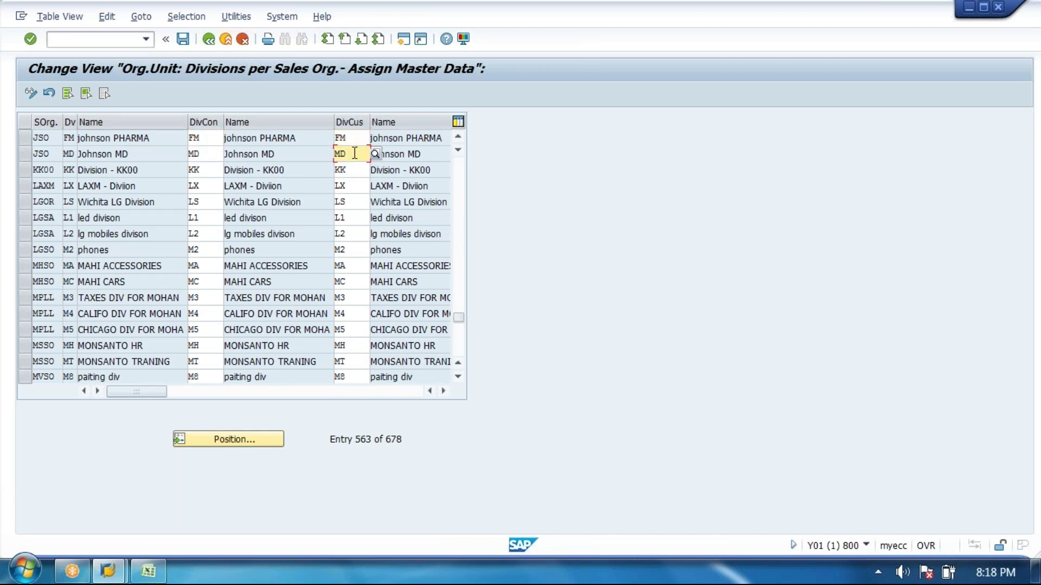
left_click(209, 39)
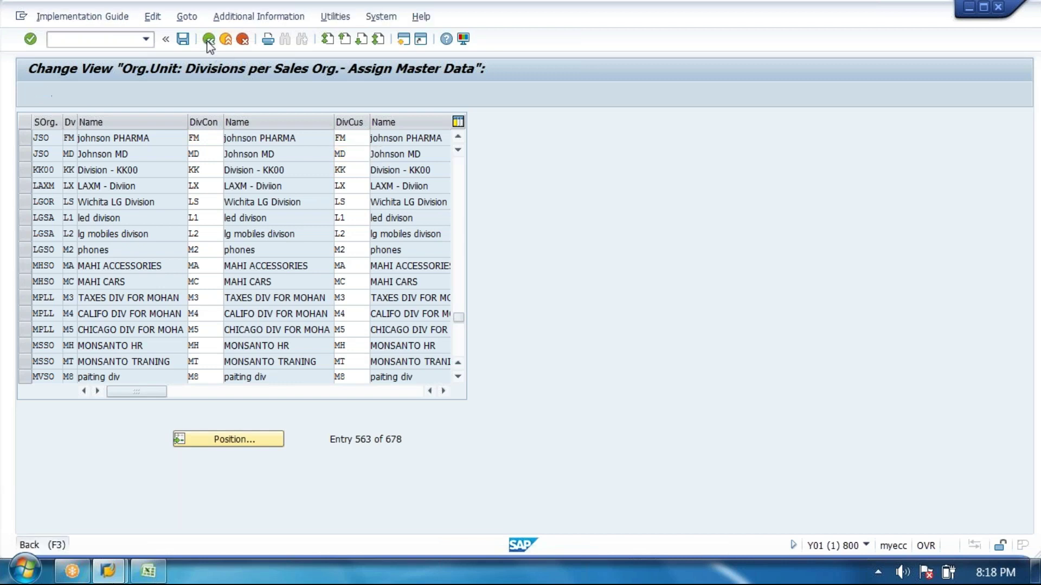
- Switch to the Excel tracking sheet and log "Define common distribution channel and divisons done already" in cell D66
left_click(159, 573)
left_click(268, 436)
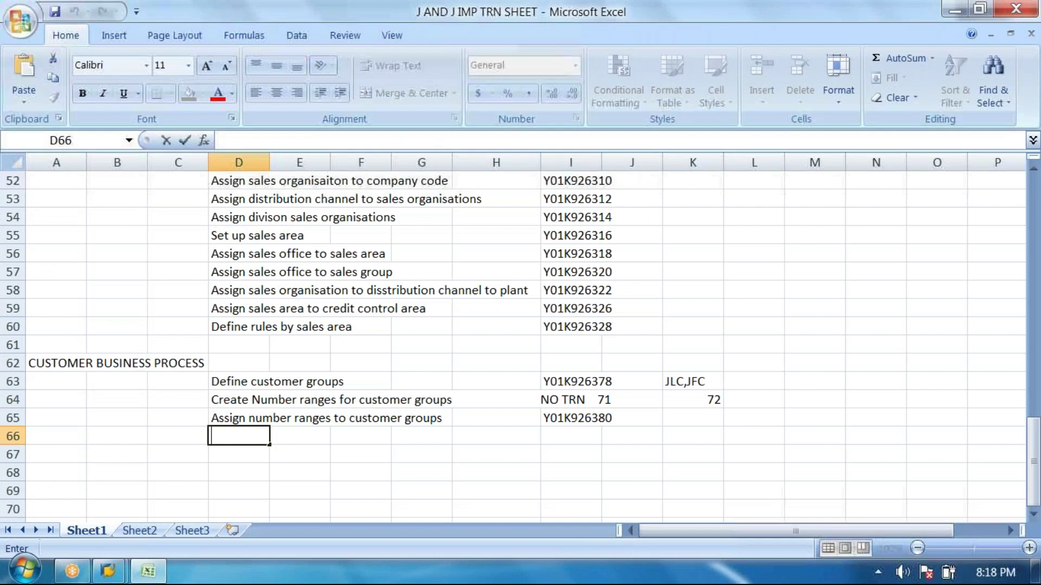
type("Define")
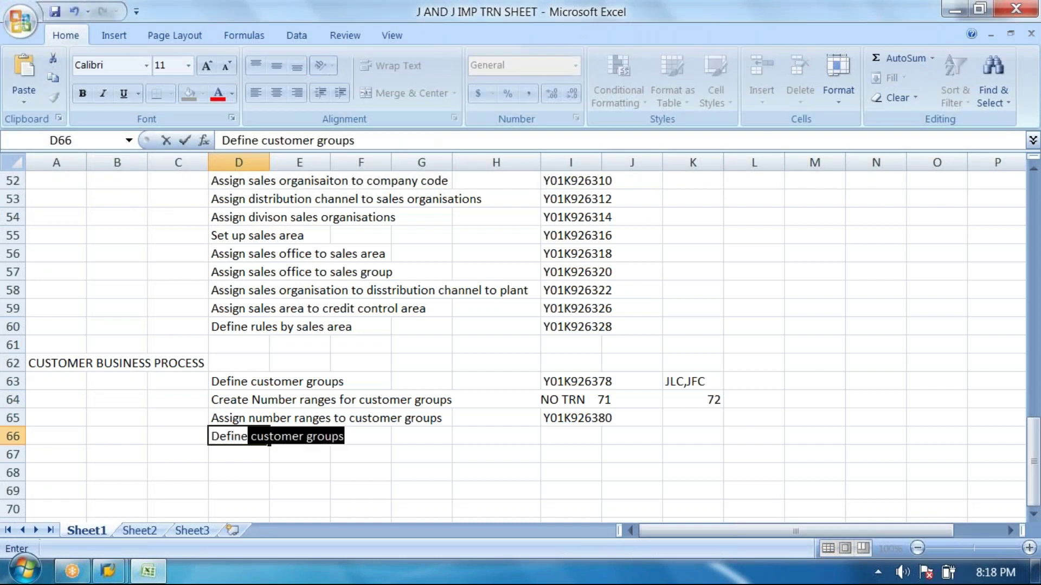
type(" common distr")
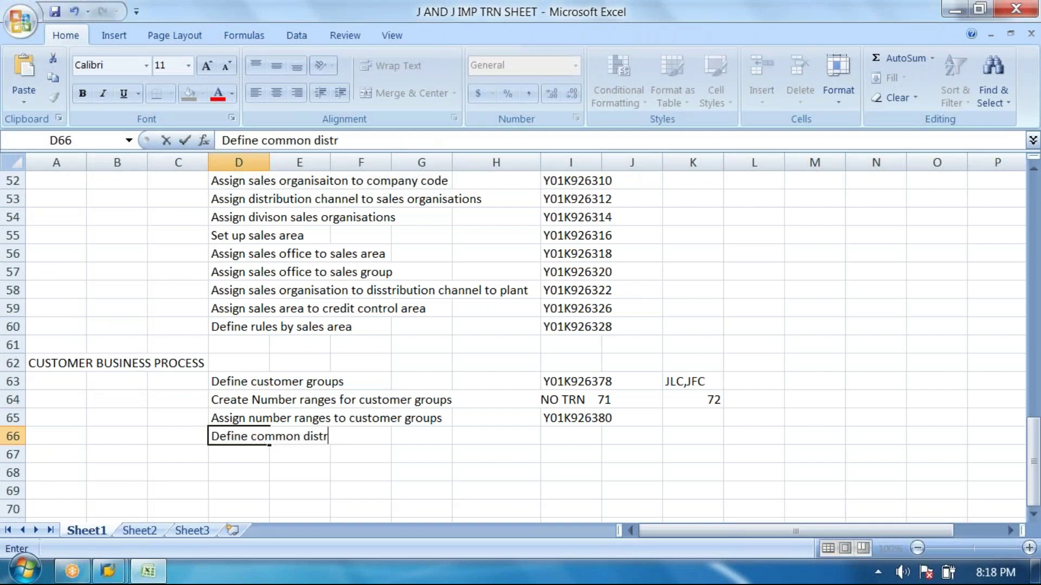
type("ibution c")
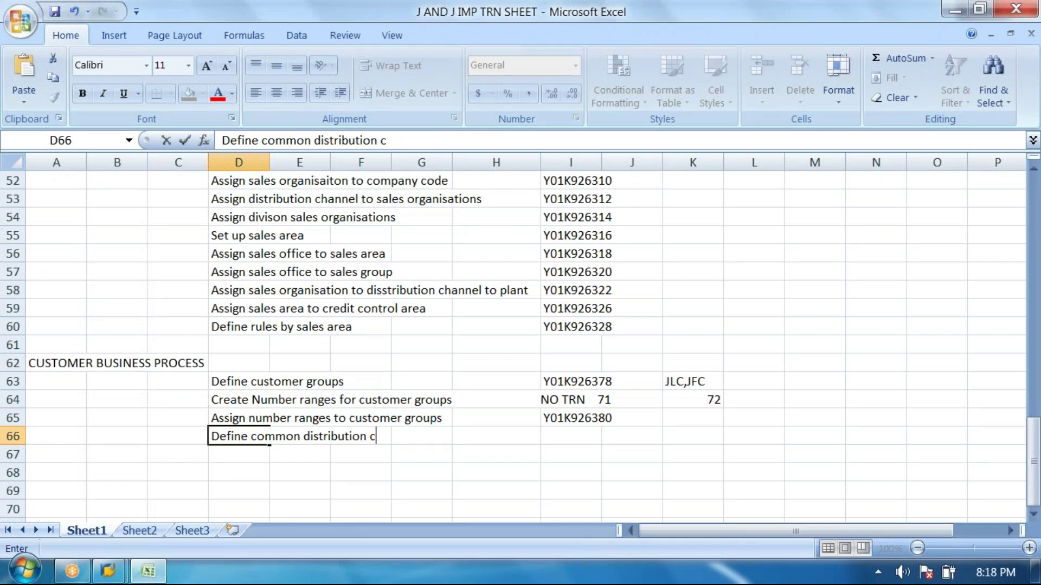
type("hannel")
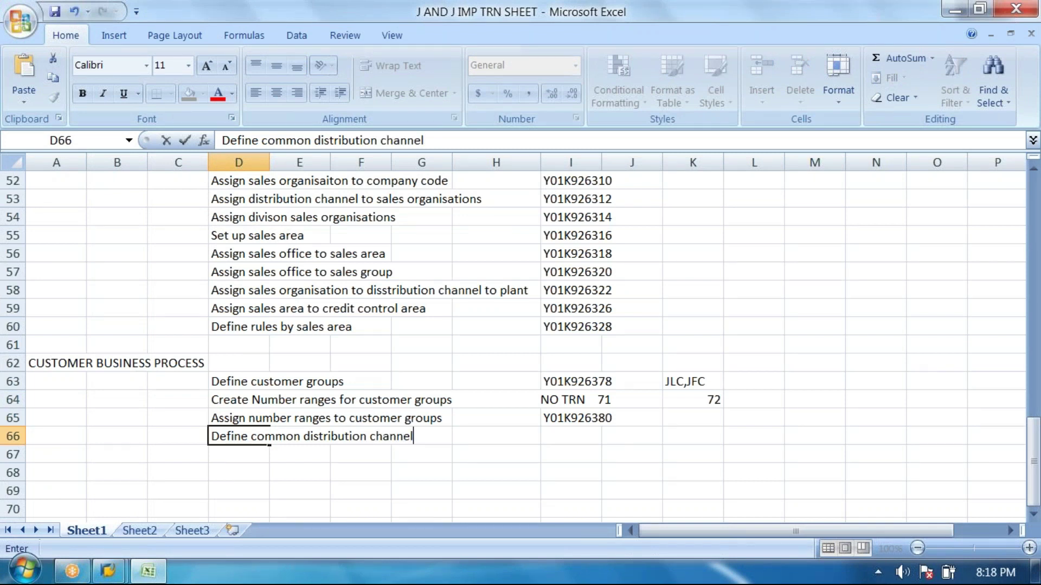
type(" and divis")
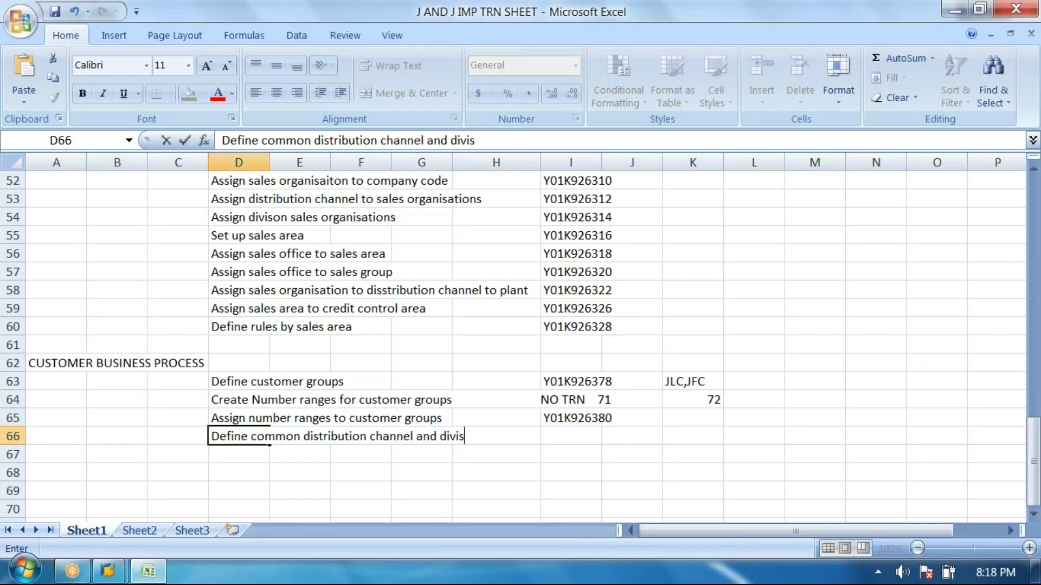
type("ons   done already")
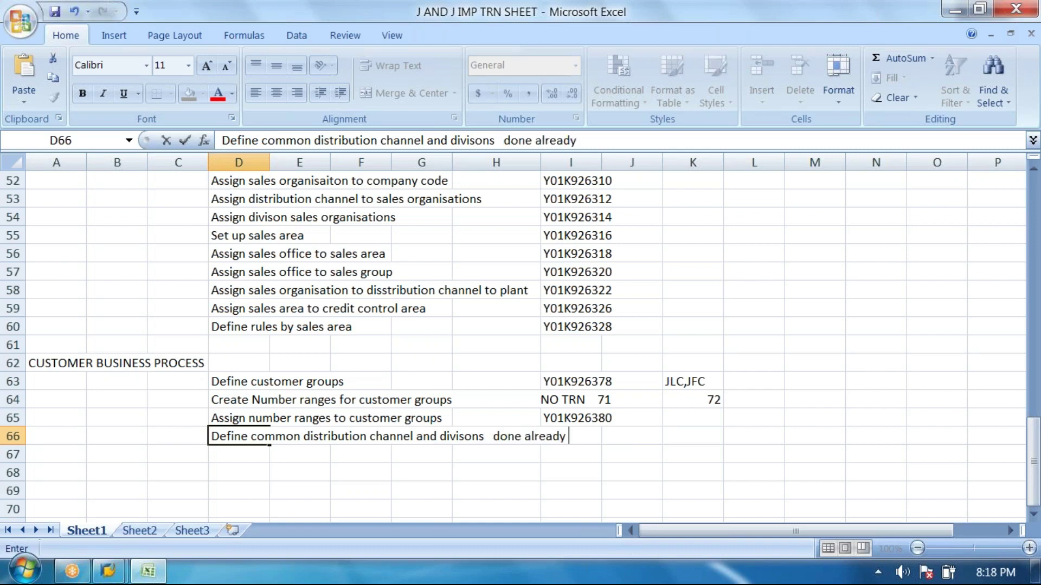
key("ctrl+Return")
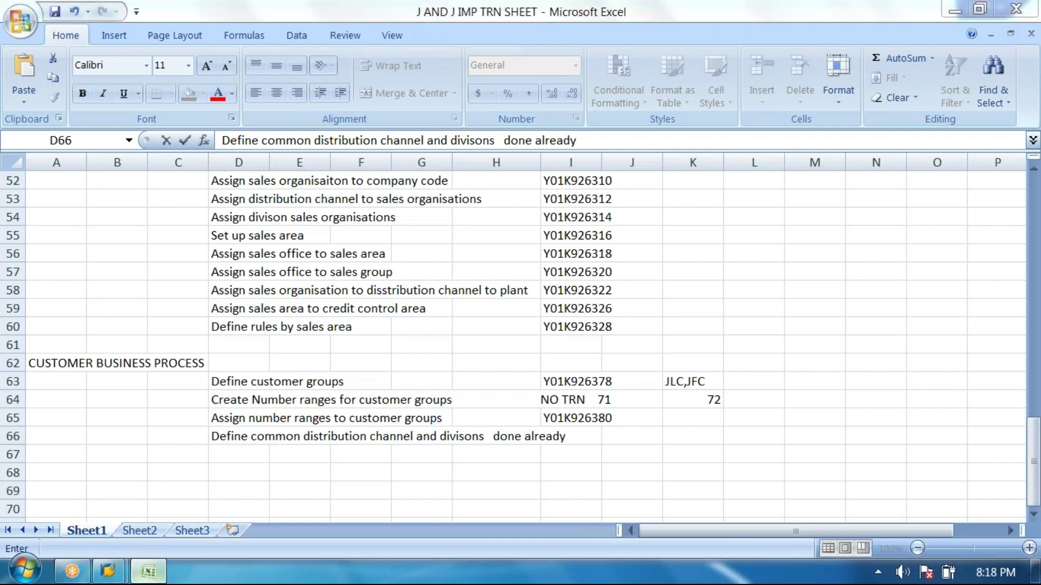
- Switch back to SAP, expand Business Partners, Customers and Customer Hierarchy under Master Data, and open the customer hierarchy types activity
left_click(137, 579)
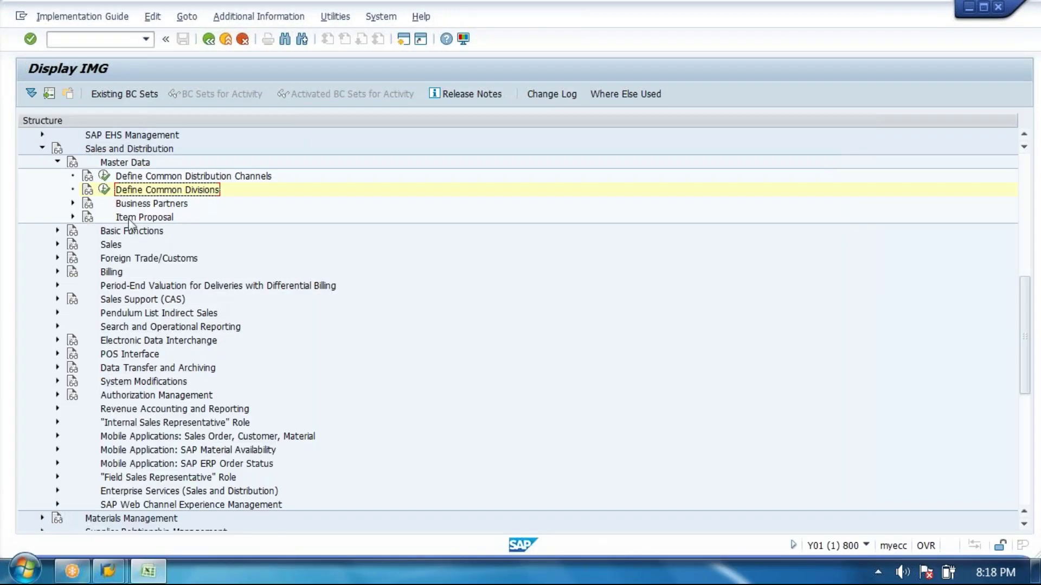
left_click(73, 204)
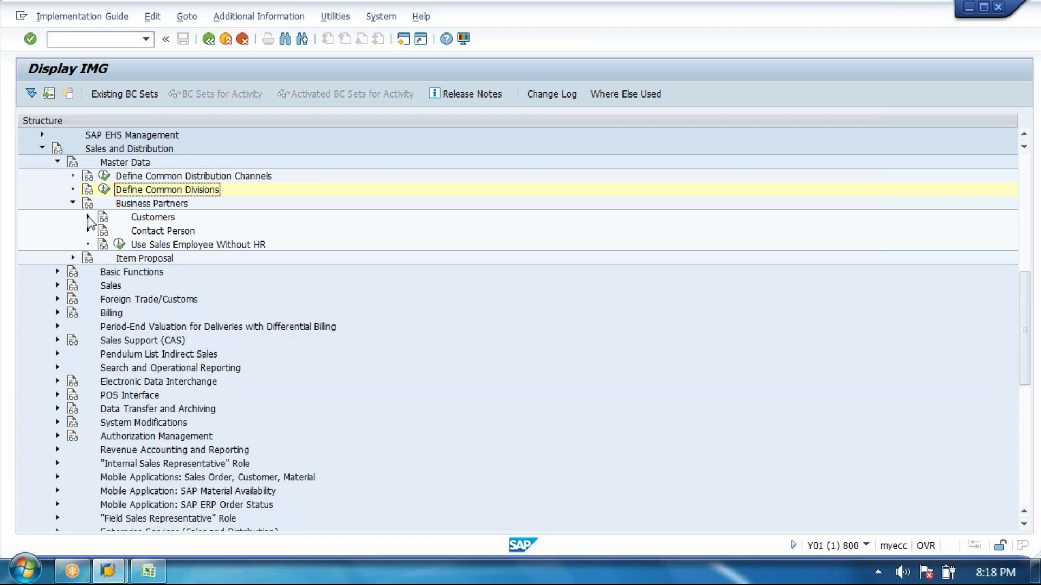
left_click(88, 217)
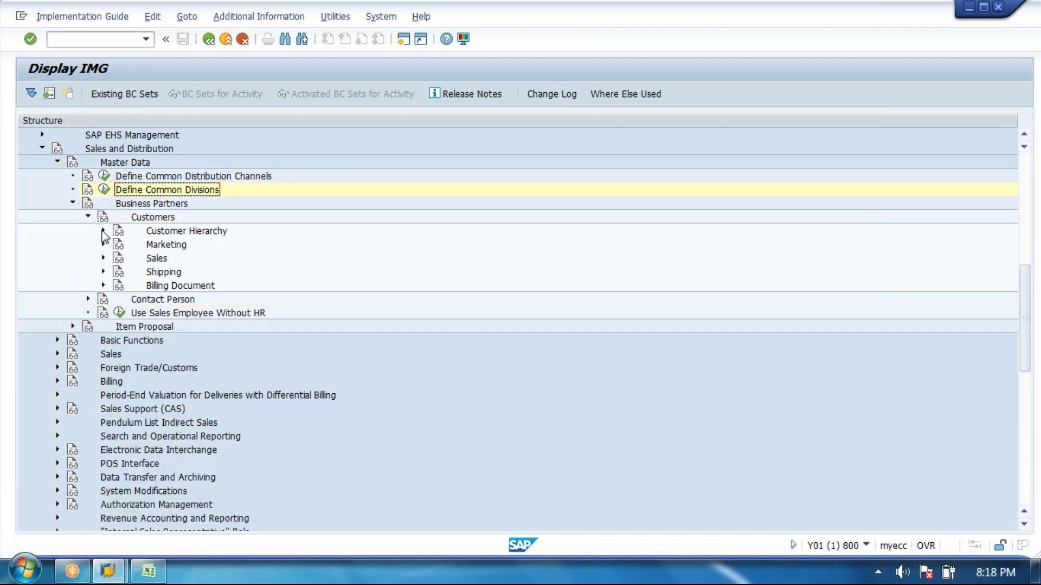
left_click(103, 232)
left_click(155, 245)
left_click(154, 246)
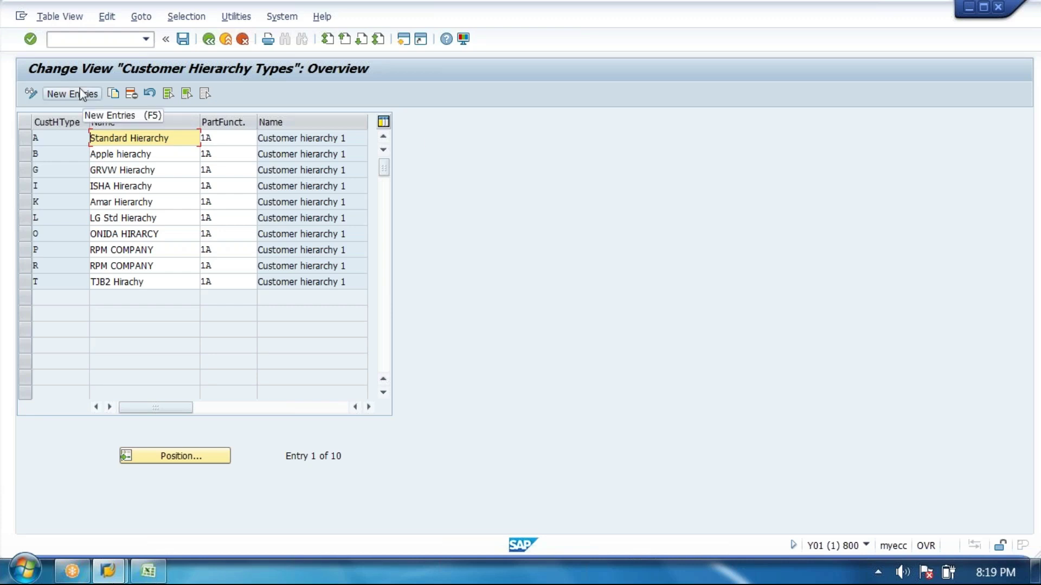
- Add a new customer hierarchy type J named "jj hierachy" with partner function 1A, Customer hierarchy 1
left_click(48, 147)
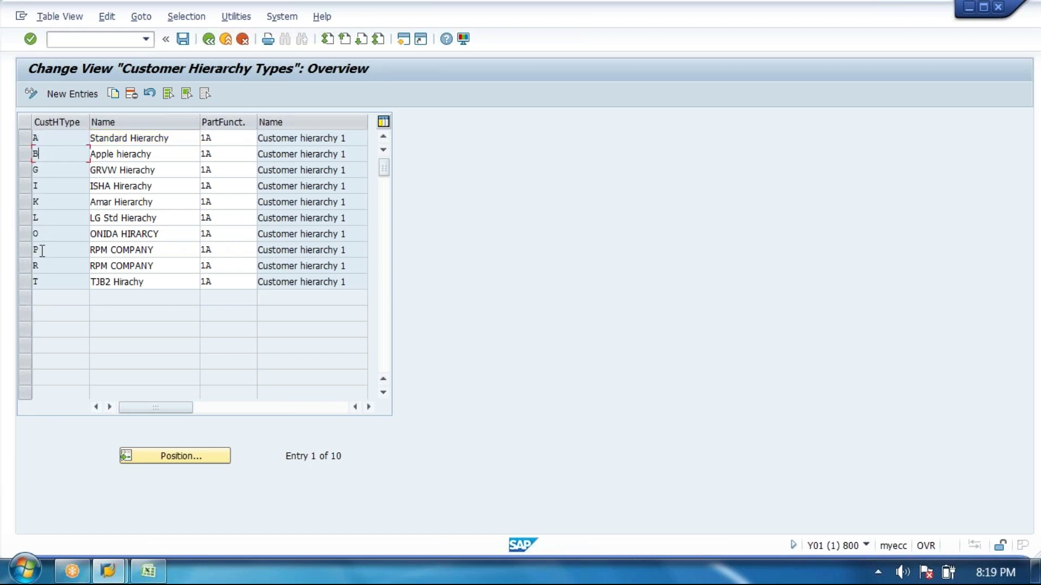
left_click(71, 93)
type("j")
left_click(126, 141)
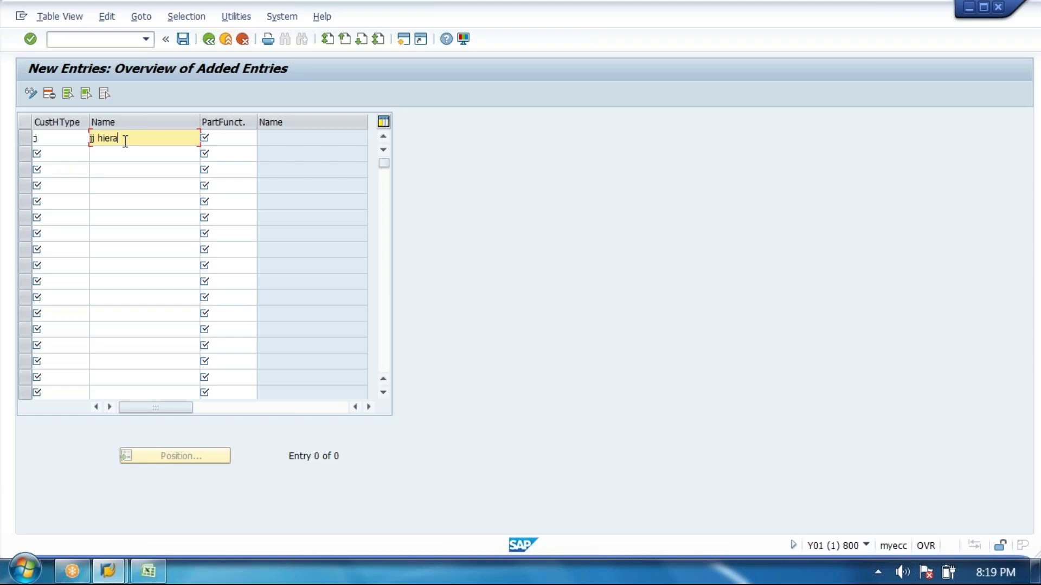
left_click(241, 137)
left_click(264, 139)
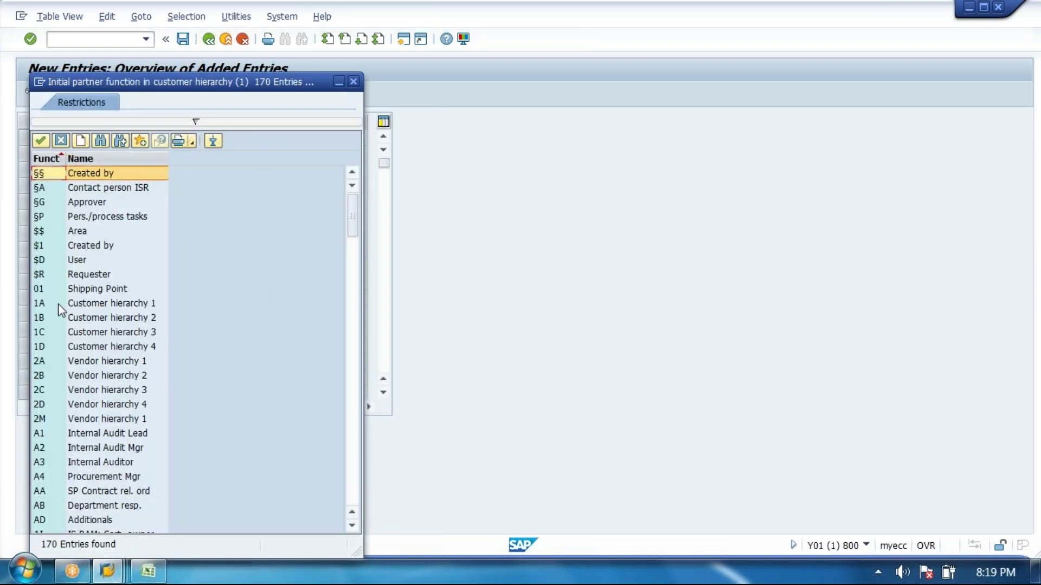
left_click(76, 308)
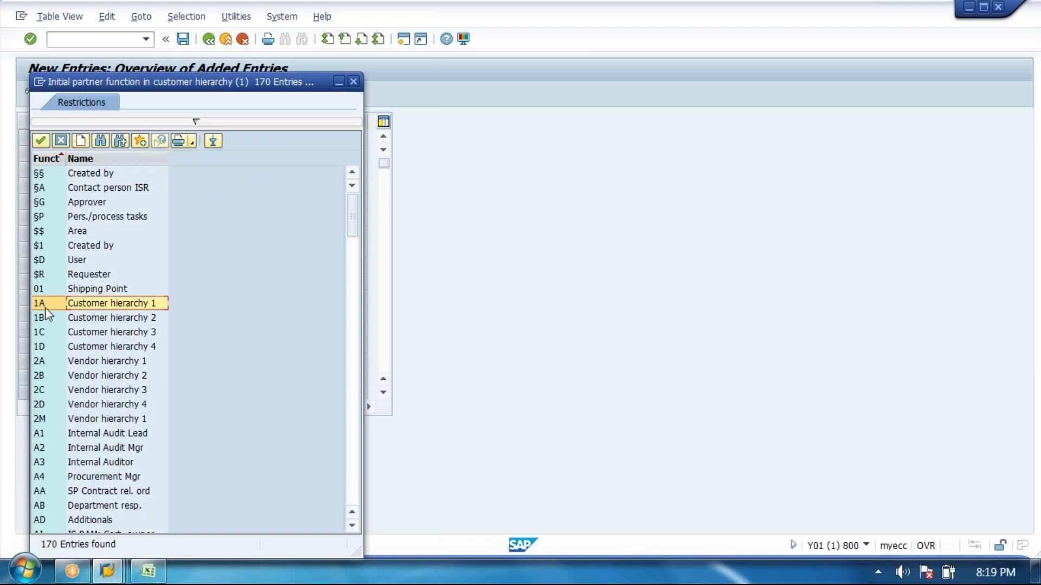
double_click(108, 307)
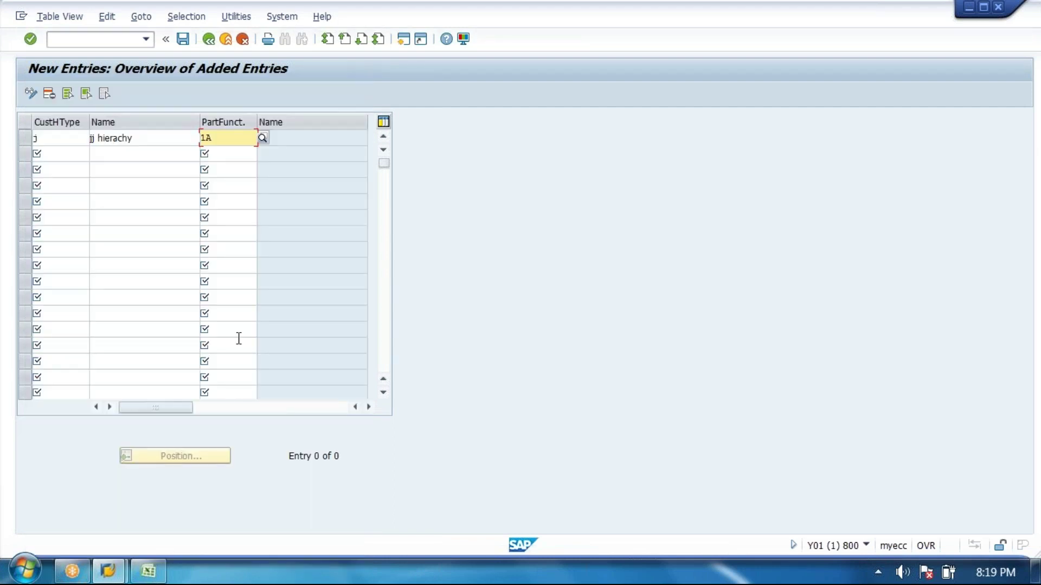
key("Return")
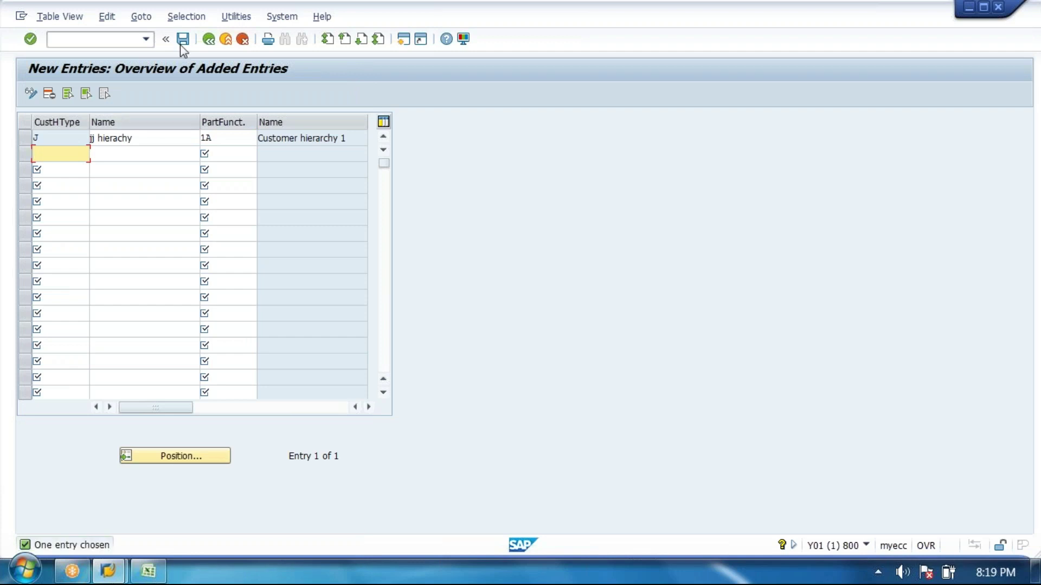
- Save the hierarchy type entry to a new customizing request with the short description "Define hierachy types"
left_click(302, 257)
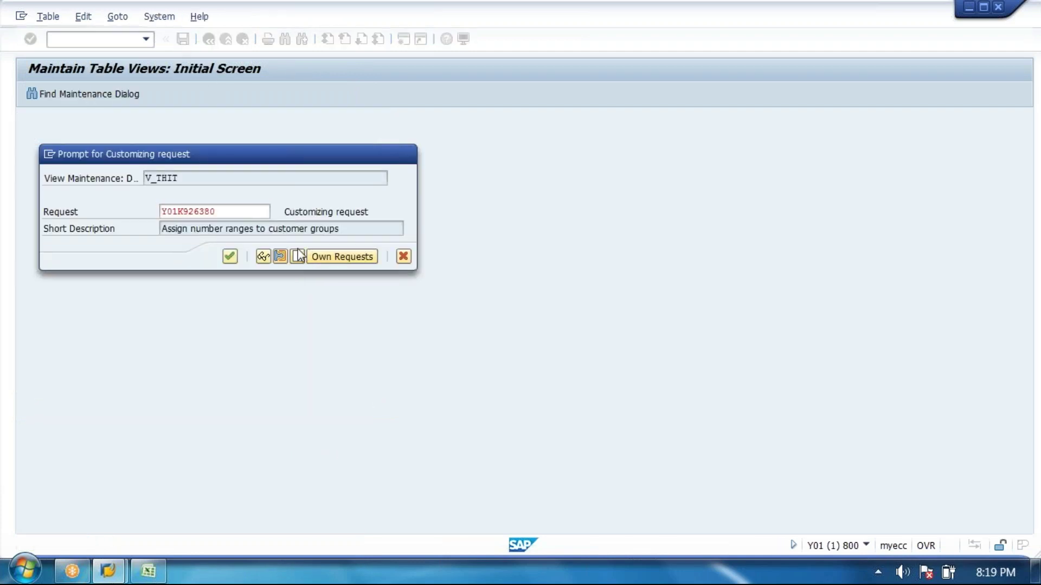
type("Define hierachynty")
key("BackSpace")
key("BackSpace")
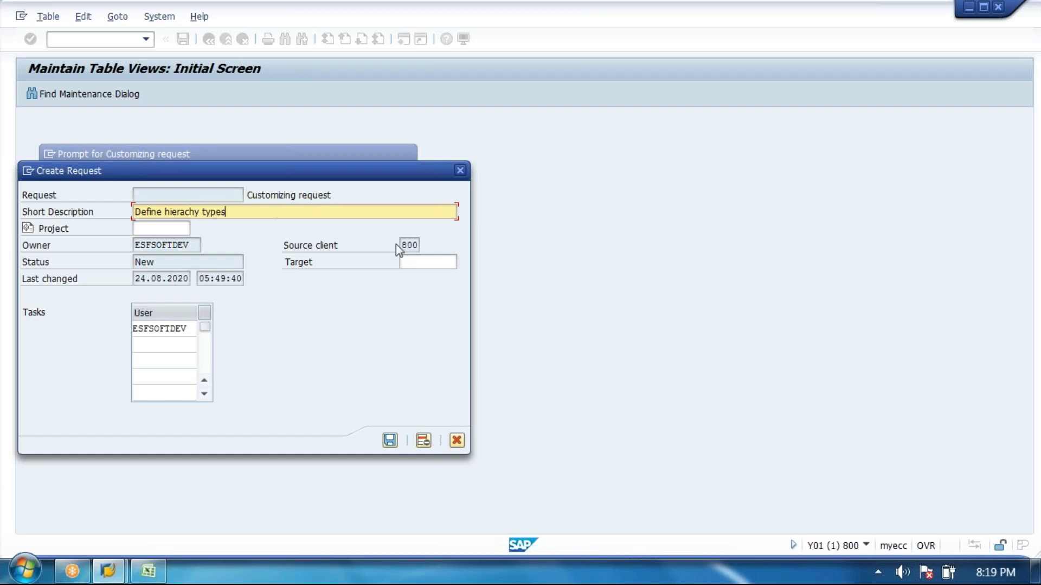
left_click(390, 440)
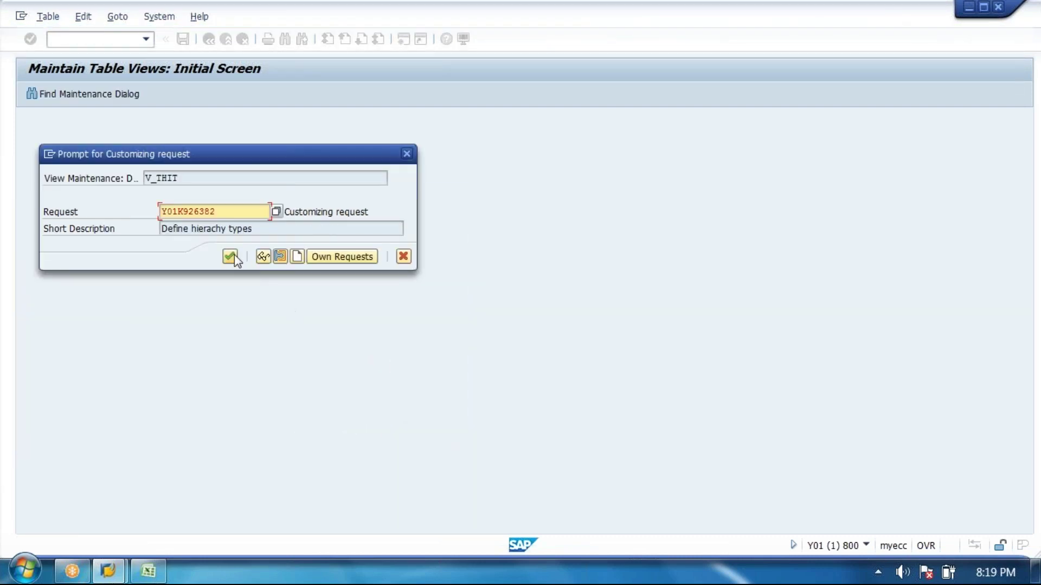
- Switch to the Excel tracking sheet and enter the request number Y01K926382 in cell I67
left_click(148, 570)
left_click(571, 454)
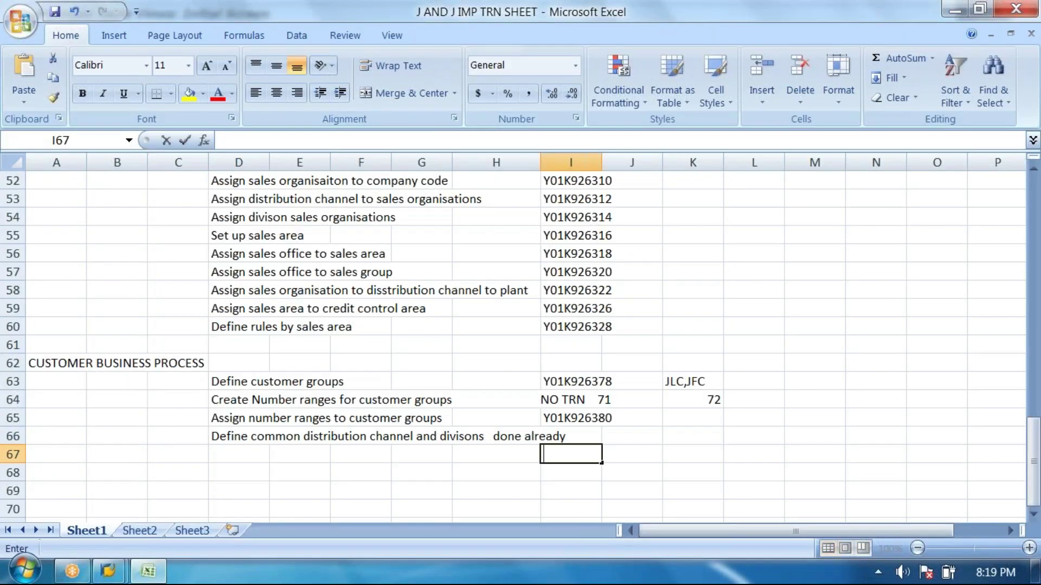
type("Y01K926382")
- Copy the request's short description "Define hierachy types" from SAP into cell D67 of the tracking sheet
left_click(225, 452)
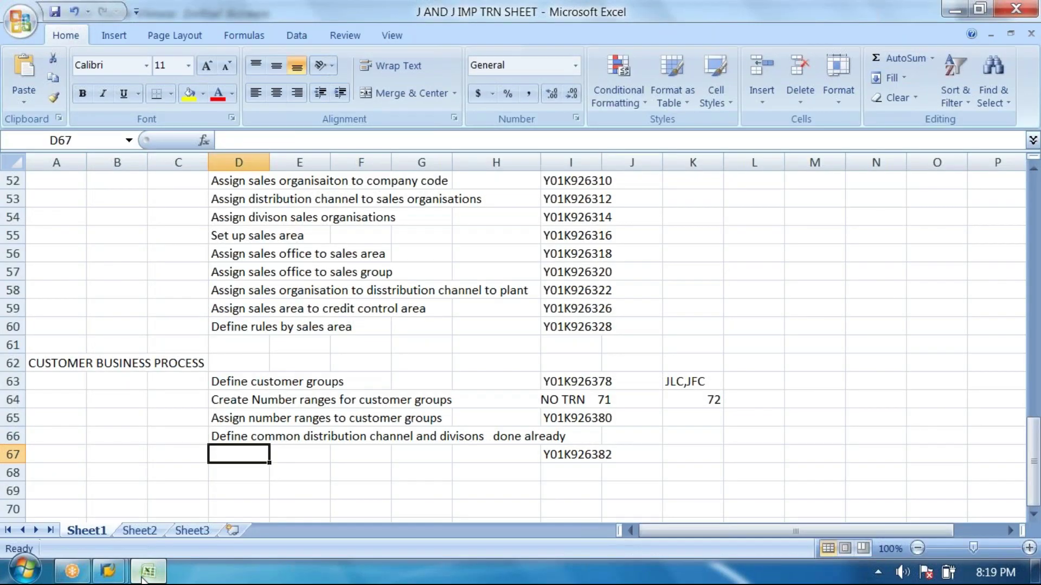
left_click(142, 578)
key("Tab")
key("ctrl+c")
left_click(161, 228)
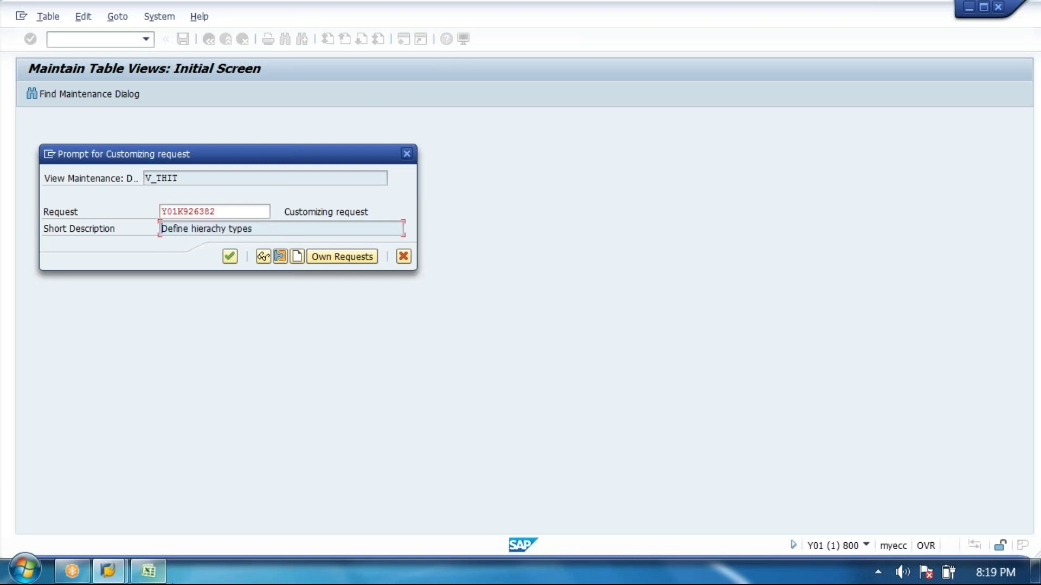
left_click(148, 570)
key("ctrl+v")
- Switch back to SAP, confirm the hierarchy types customizing request and return to the IMG structure
left_click(148, 571)
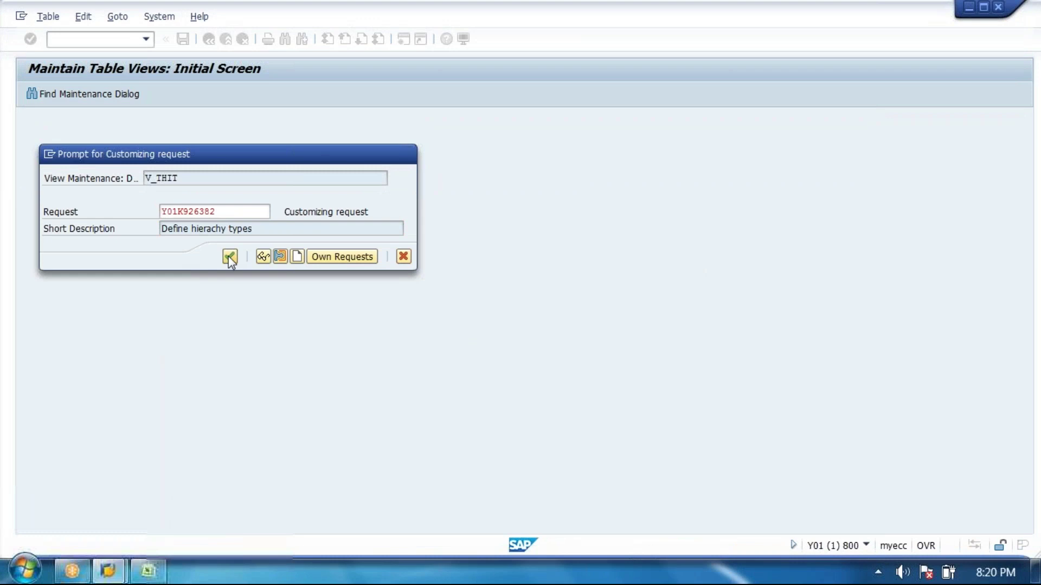
left_click(229, 257)
left_click(210, 40)
left_click(209, 40)
- Open Set Up Partner Determination for Customer Master under Set Partner Determination For Hierarchy Categories, and widen the dialog structure area
left_click(221, 259)
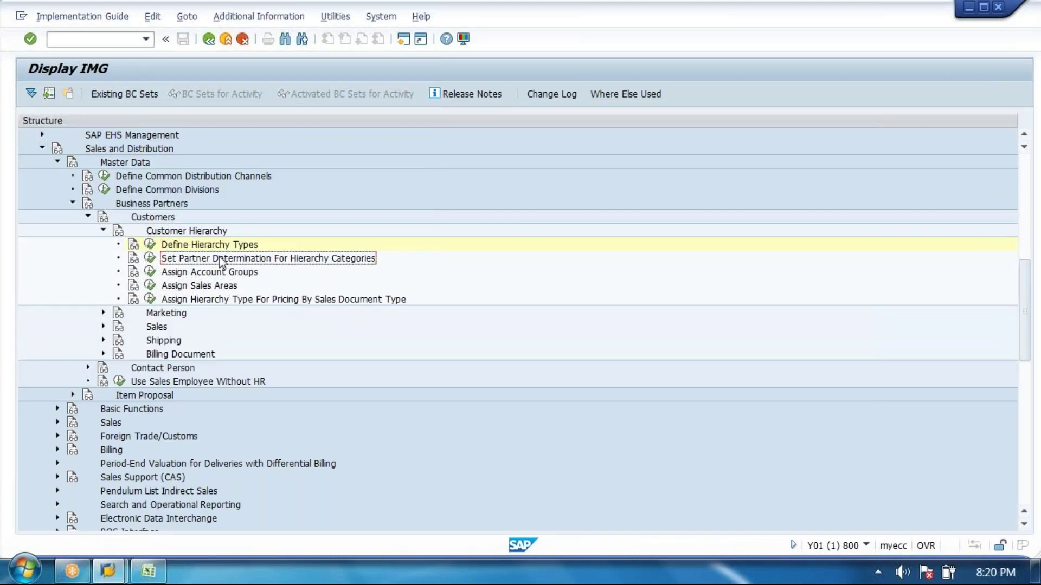
left_click(149, 258)
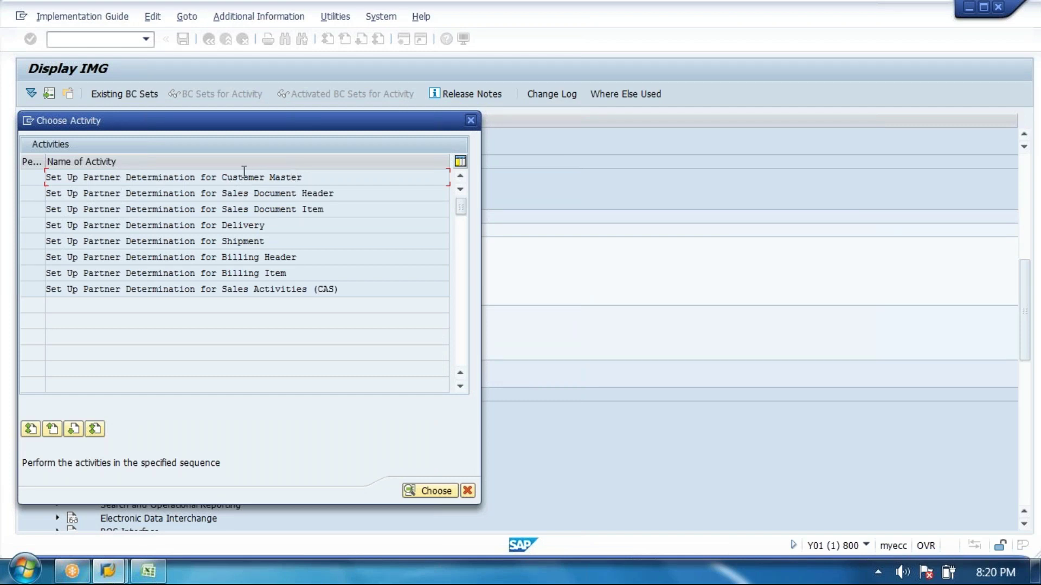
double_click(226, 177)
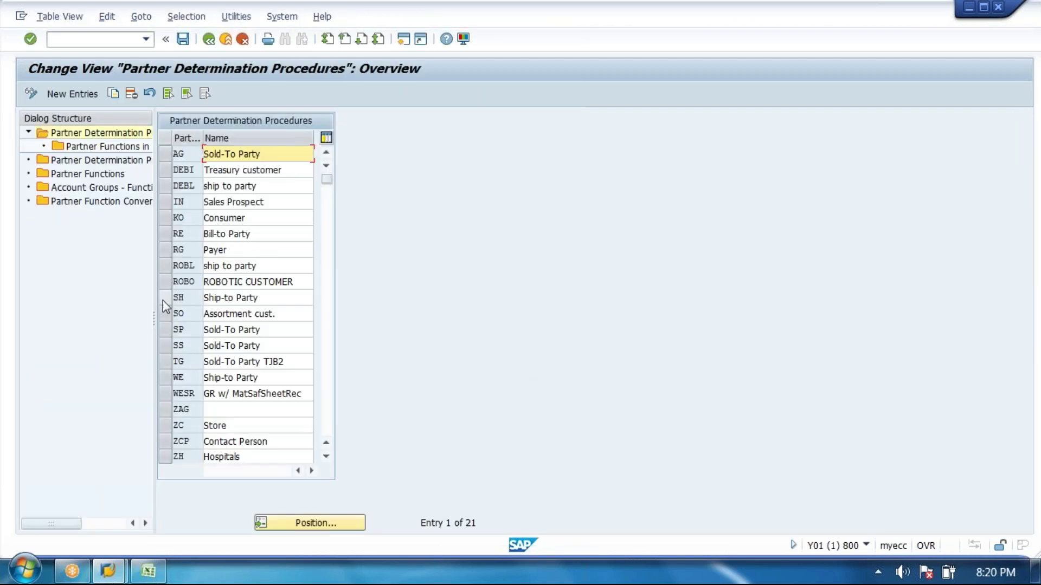
left_click_drag(154, 271, 240, 273)
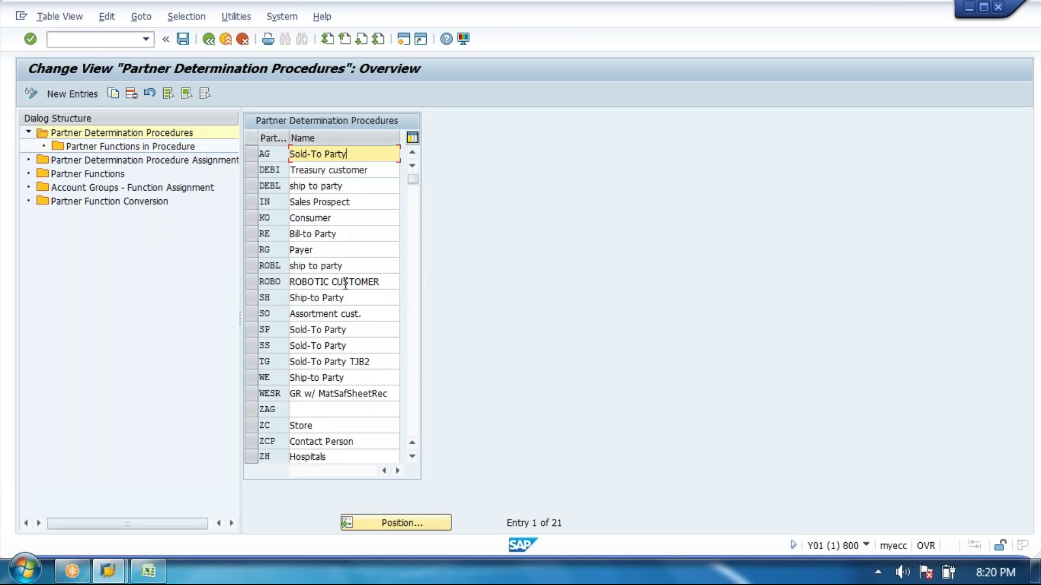
- Examine the partner determination procedures and the partner functions in procedure AG, and return to the procedures overview
left_click(352, 246)
left_click(343, 232)
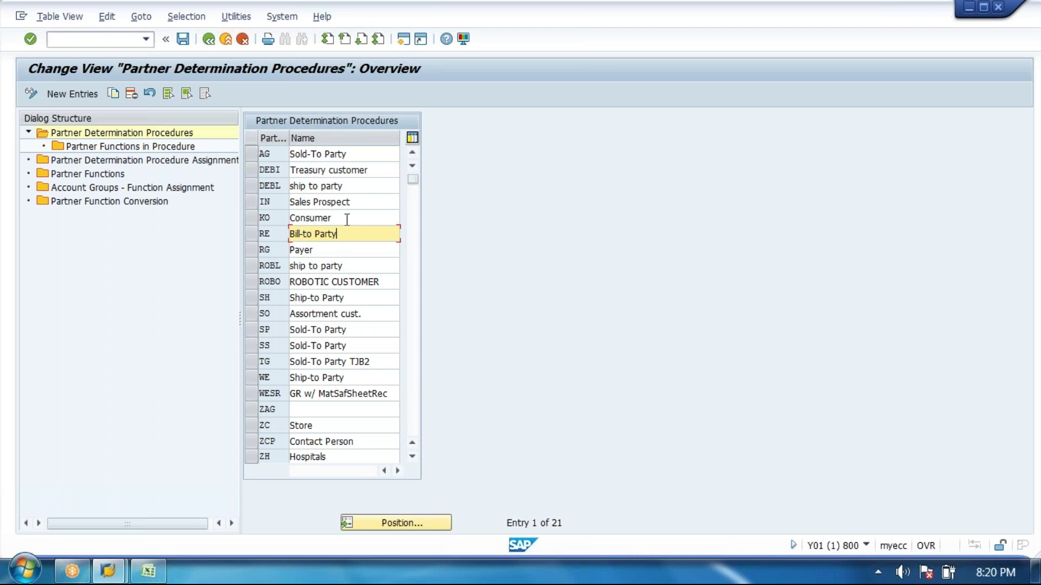
left_click(351, 188)
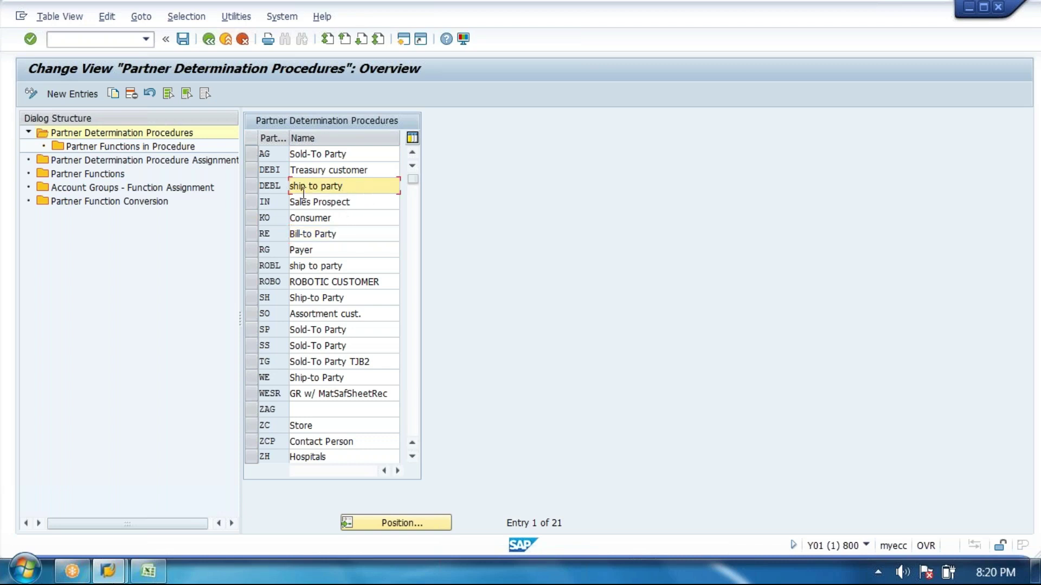
left_click(252, 154)
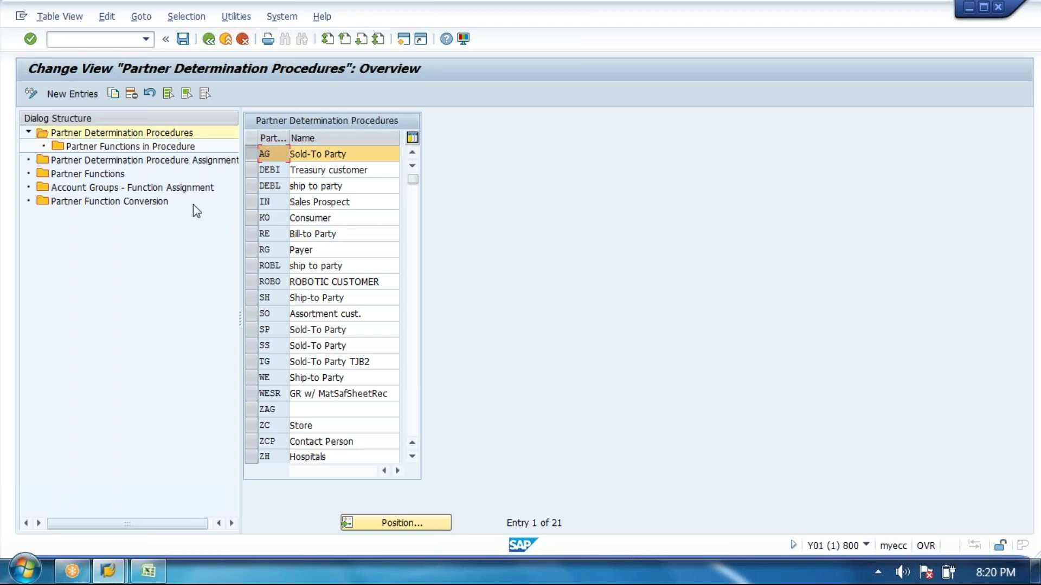
double_click(134, 147)
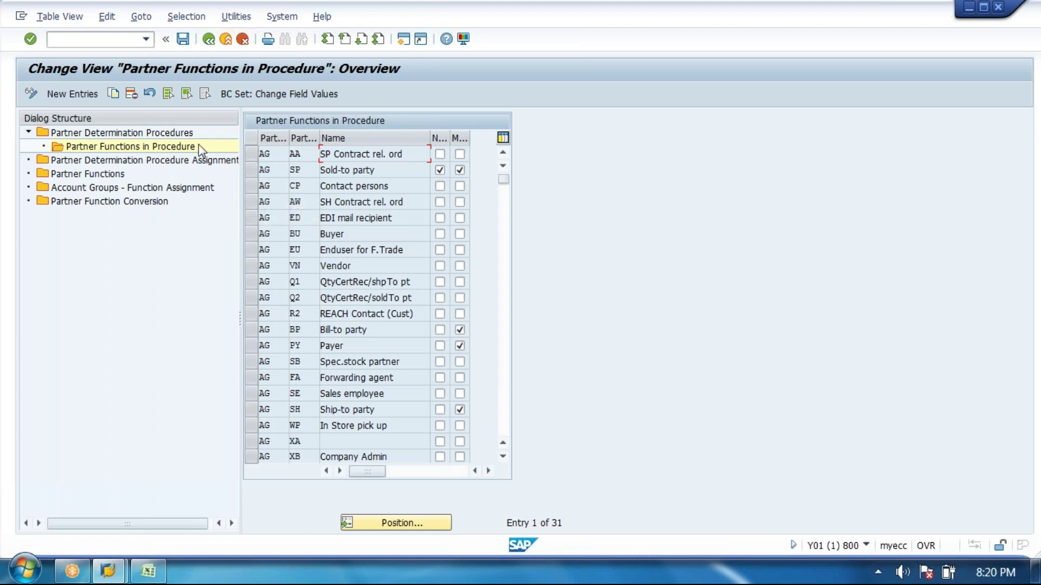
left_click(209, 39)
left_click(250, 155)
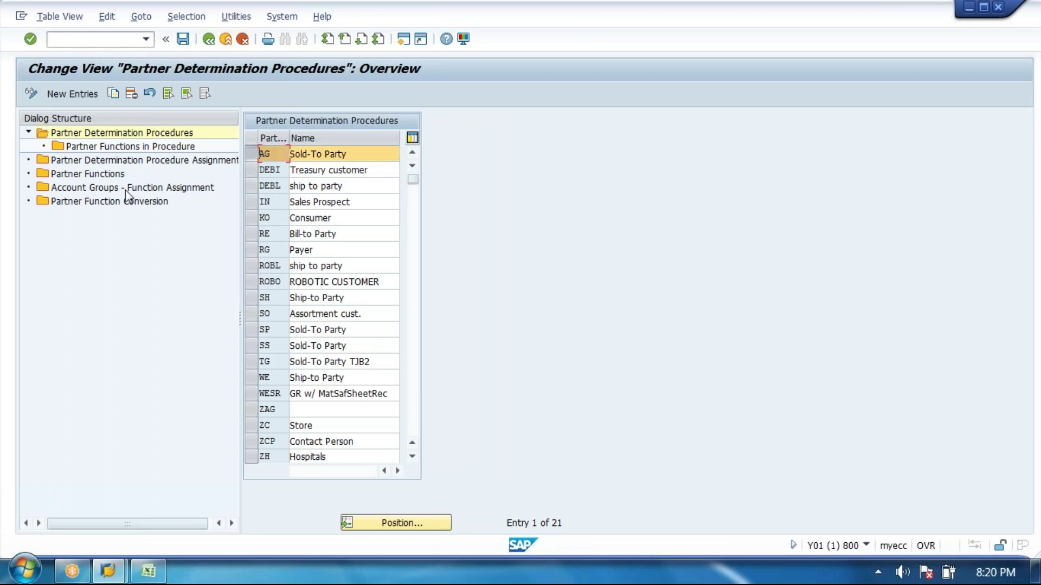
- Open Partner Determination Procedure Assignment and locate account group JLC in the list
double_click(158, 160)
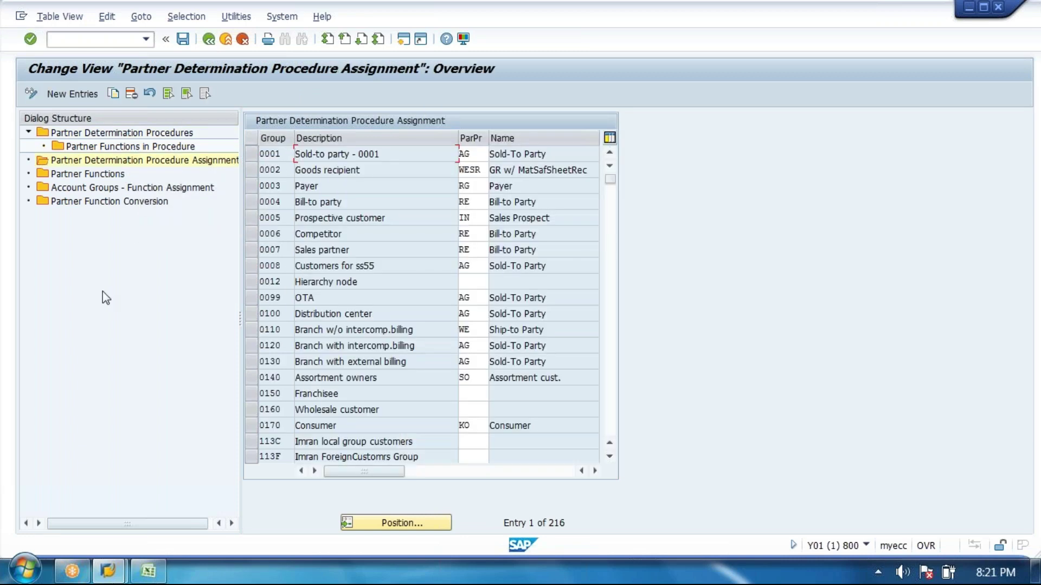
left_click(394, 523)
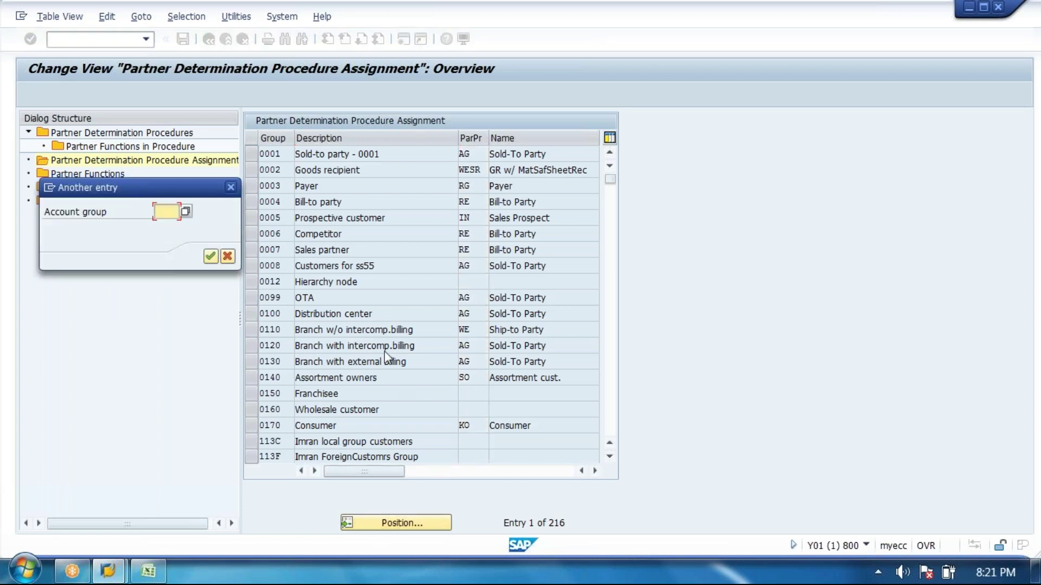
type("jlc")
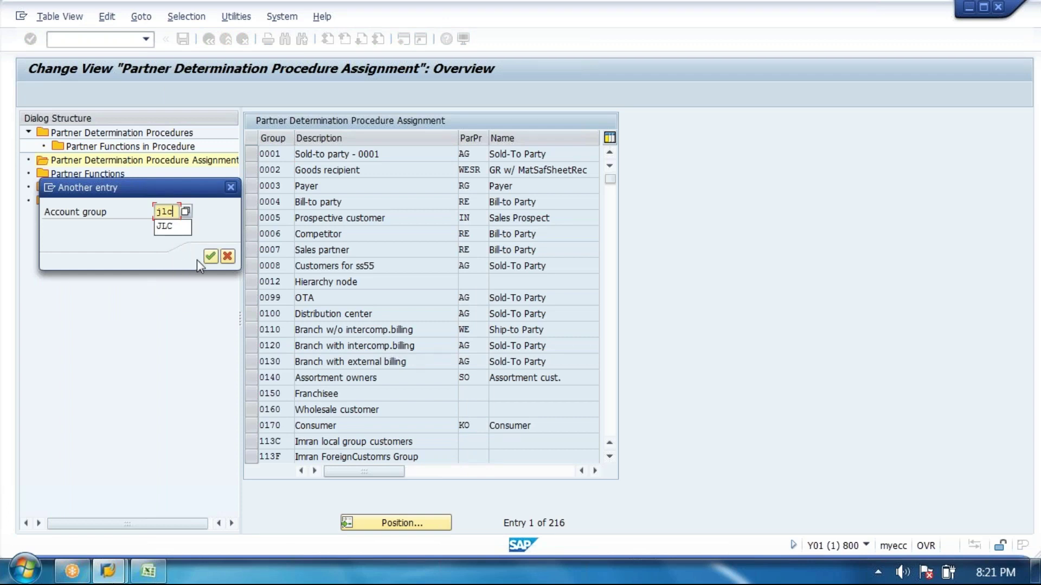
left_click(211, 256)
left_click(287, 155)
scroll(287, 155, "up", 1)
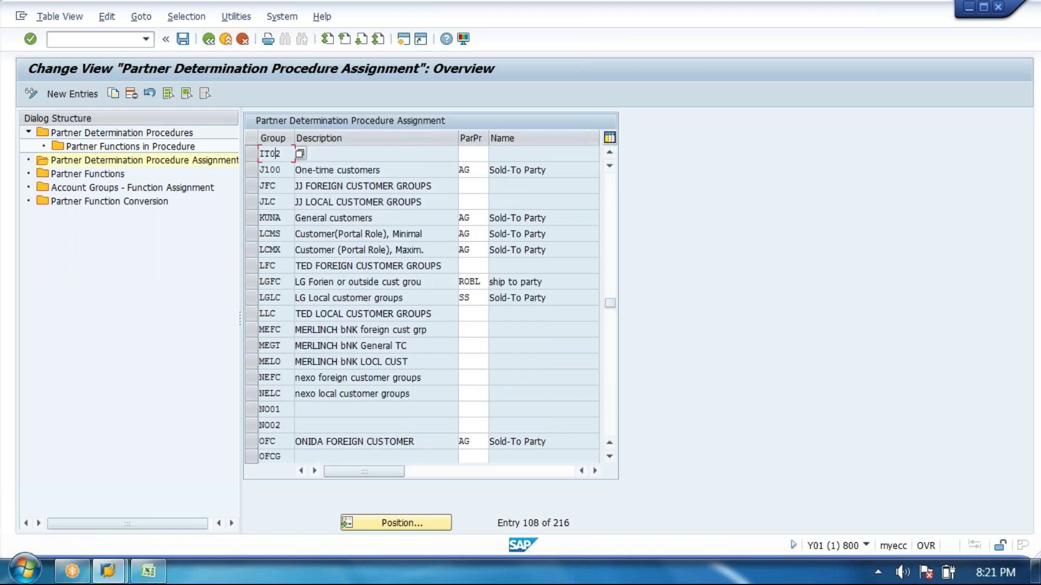
- Assign partner determination procedure AG to the account groups JFC and JLC
left_click_drag(255, 189, 253, 203)
left_click(472, 187)
type("AG")
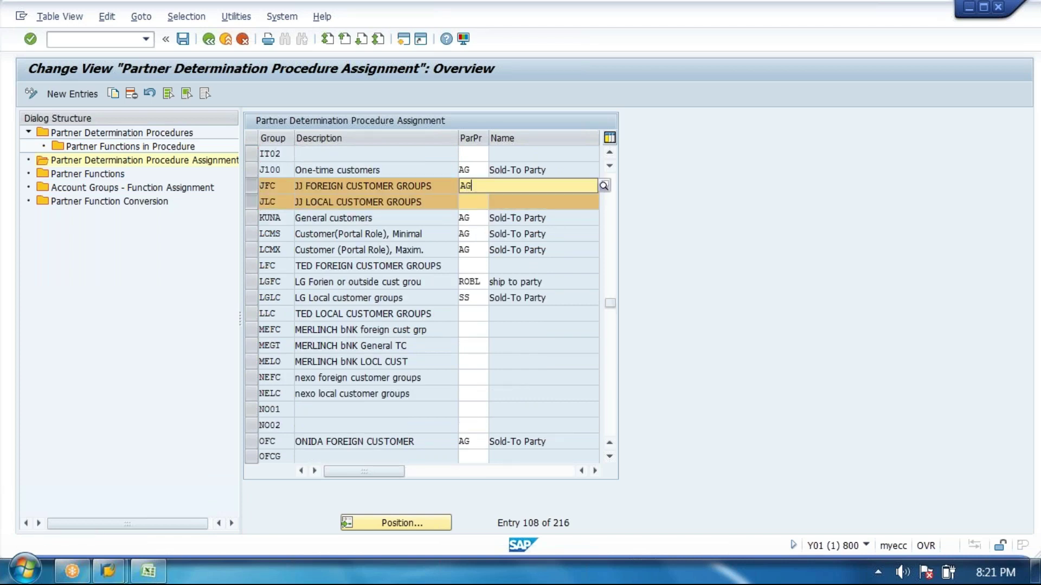
left_click(476, 202)
type("A")
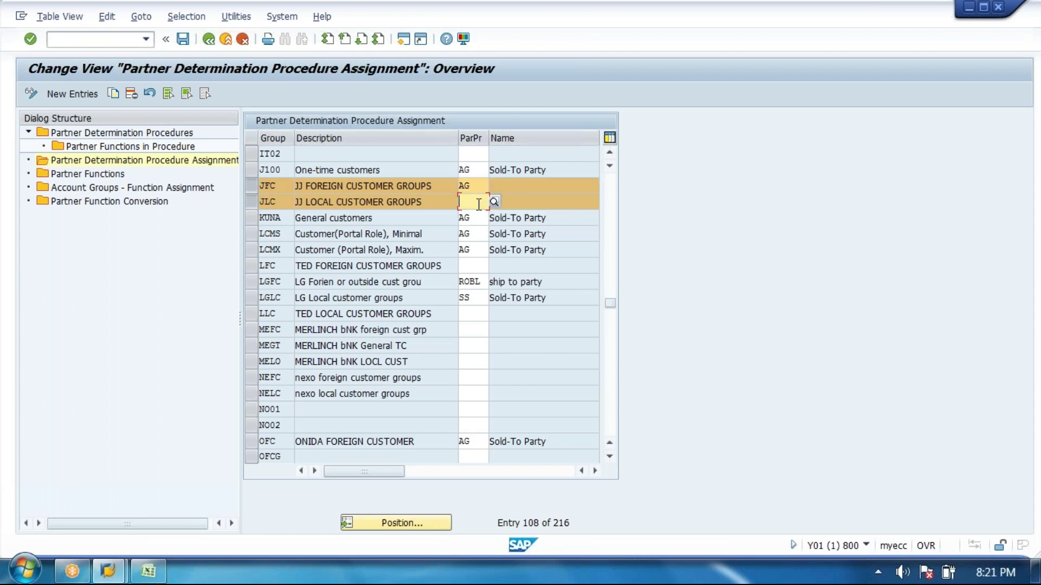
type("G")
left_click(473, 233)
- Save the assignments to a new customizing request with the short description "Define partner procedure assignment"
left_click(184, 39)
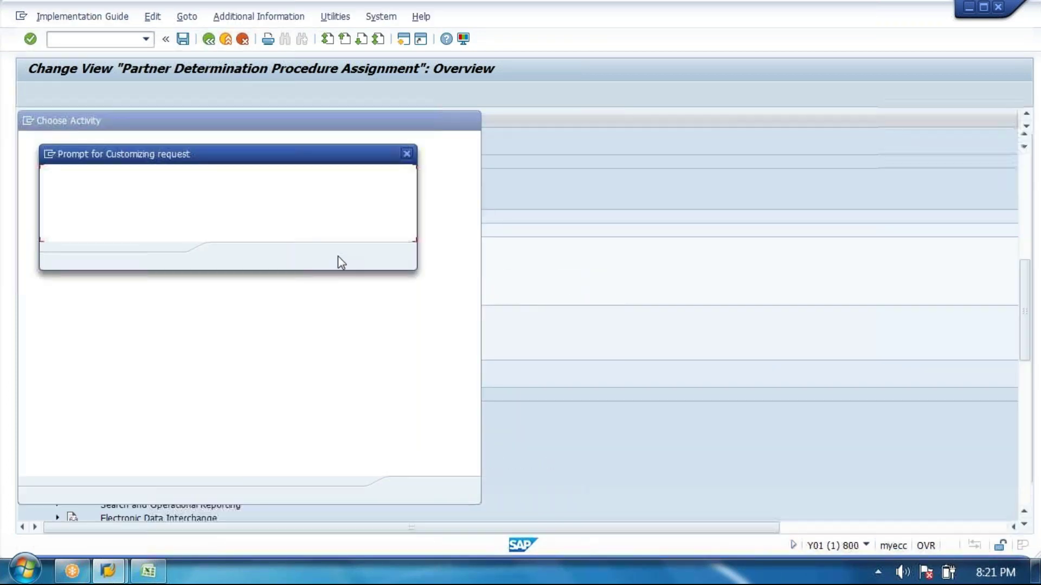
left_click(296, 257)
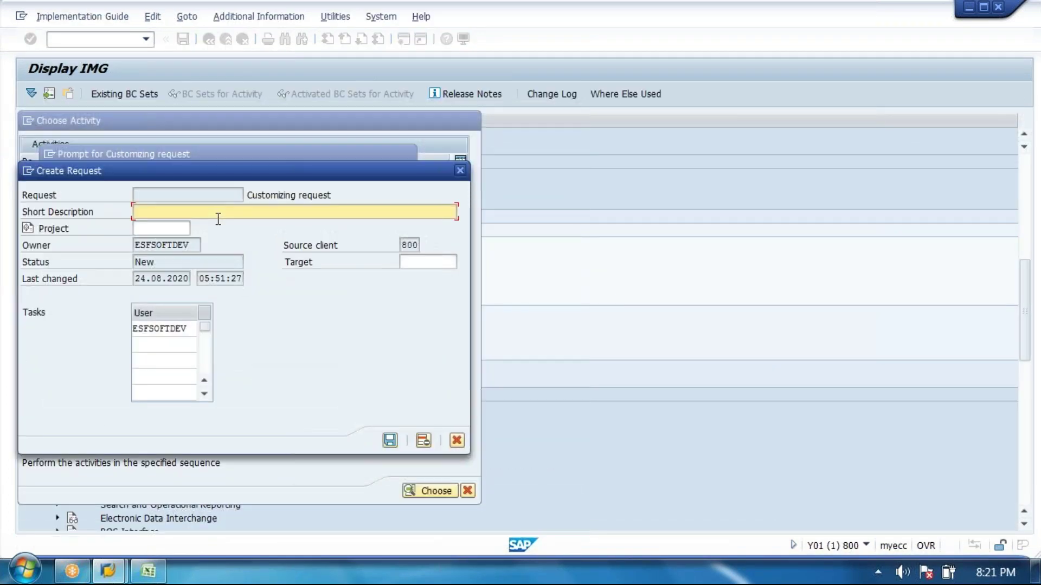
type("Define partner ")
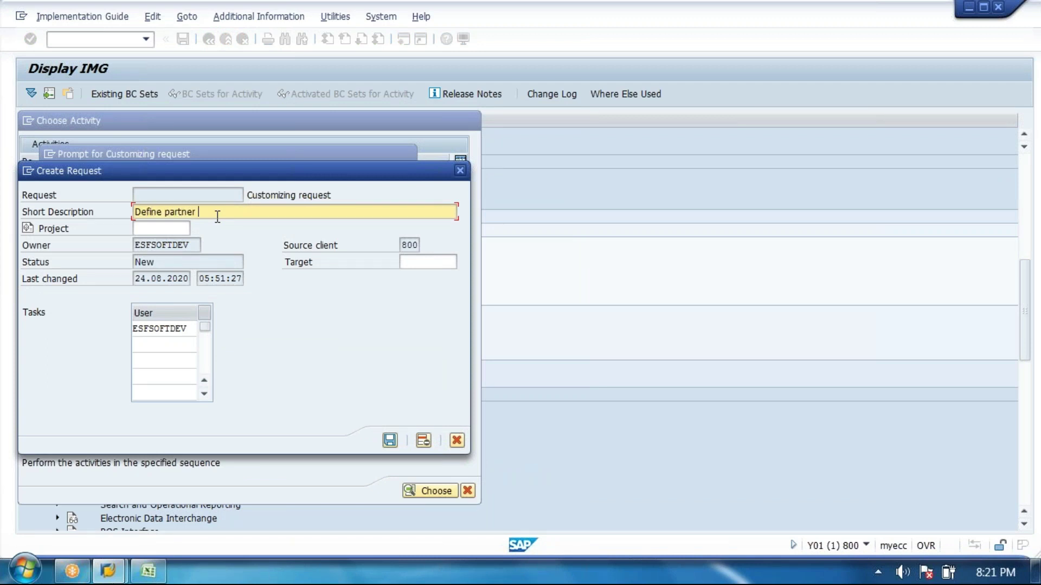
type("procedure assignment")
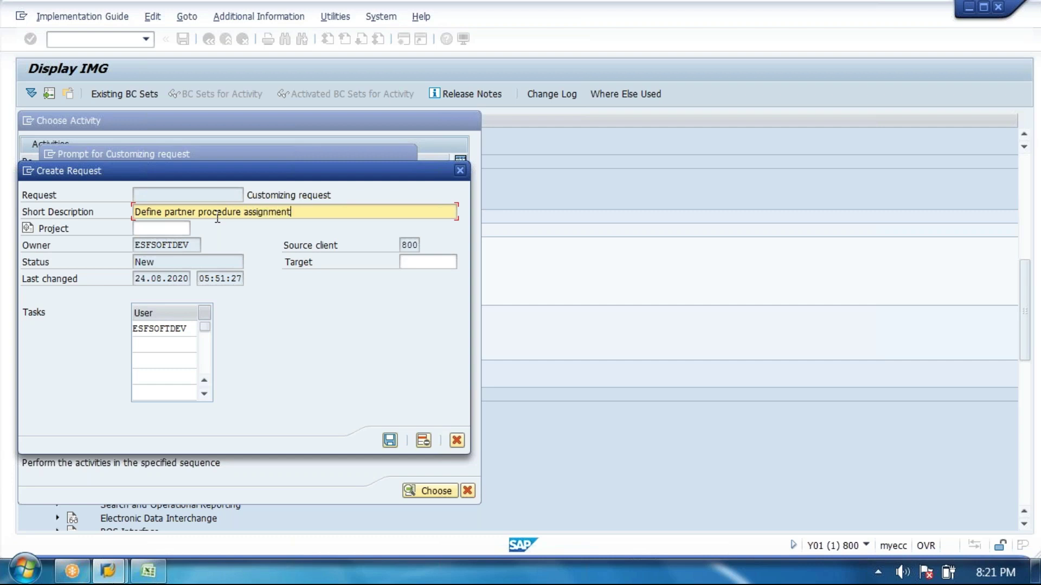
left_click(390, 440)
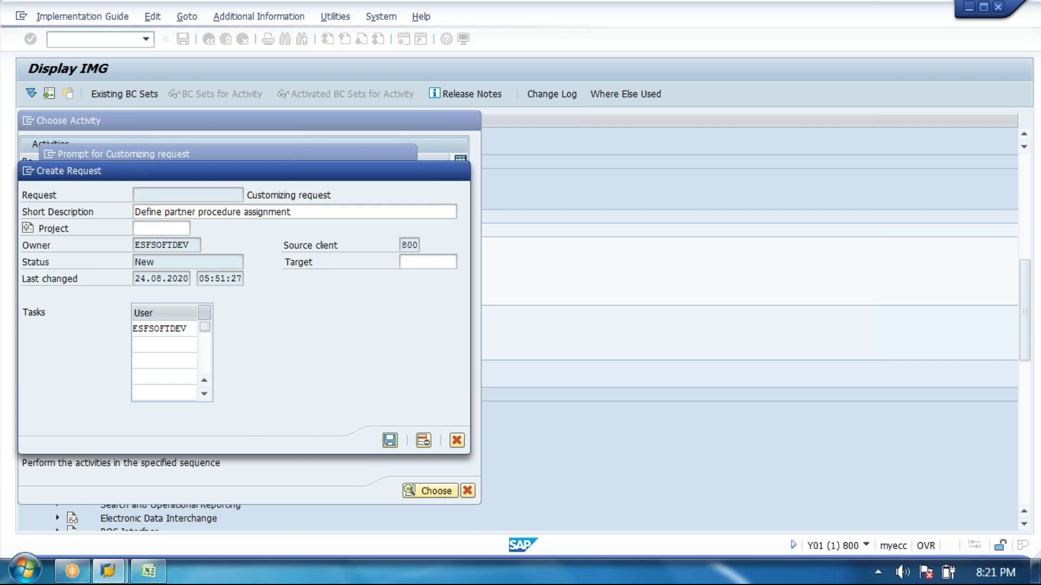
- Copy the request number Y01K926384 into cell I68 of the Excel tracking sheet
left_click_drag(216, 211, 136, 214)
key("ctrl+c")
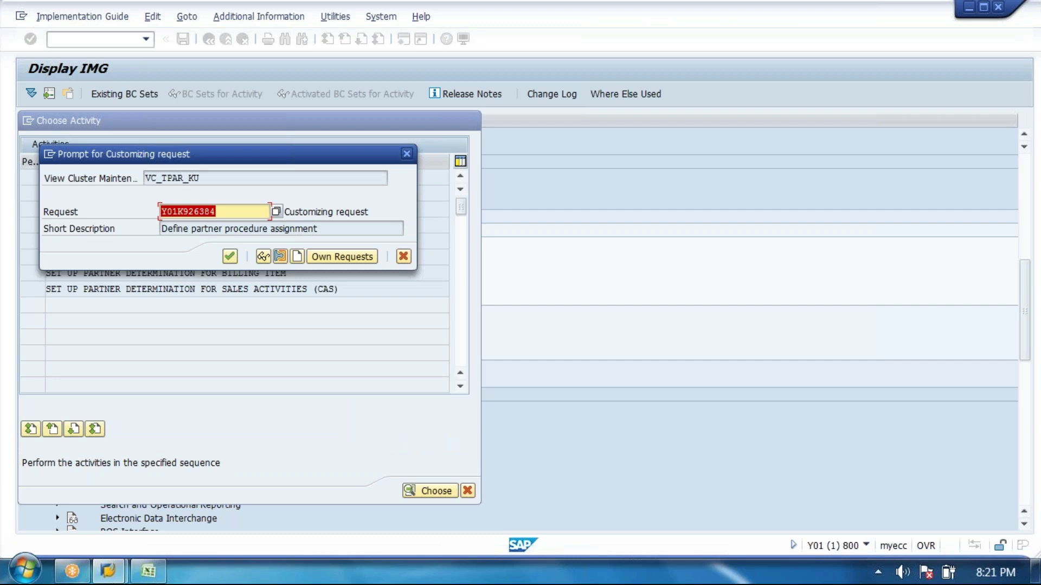
left_click(147, 571)
left_click(564, 472)
key("ctrl+v")
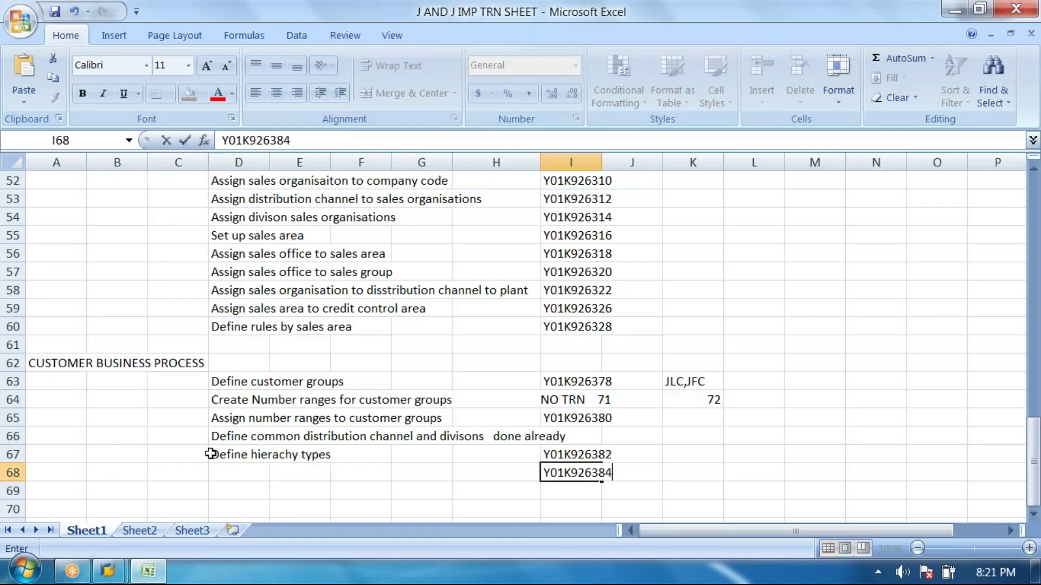
- Enter the description "Define partner procedure assignment" in cell D68 of the tracking sheet
left_click(214, 468)
left_click(147, 574)
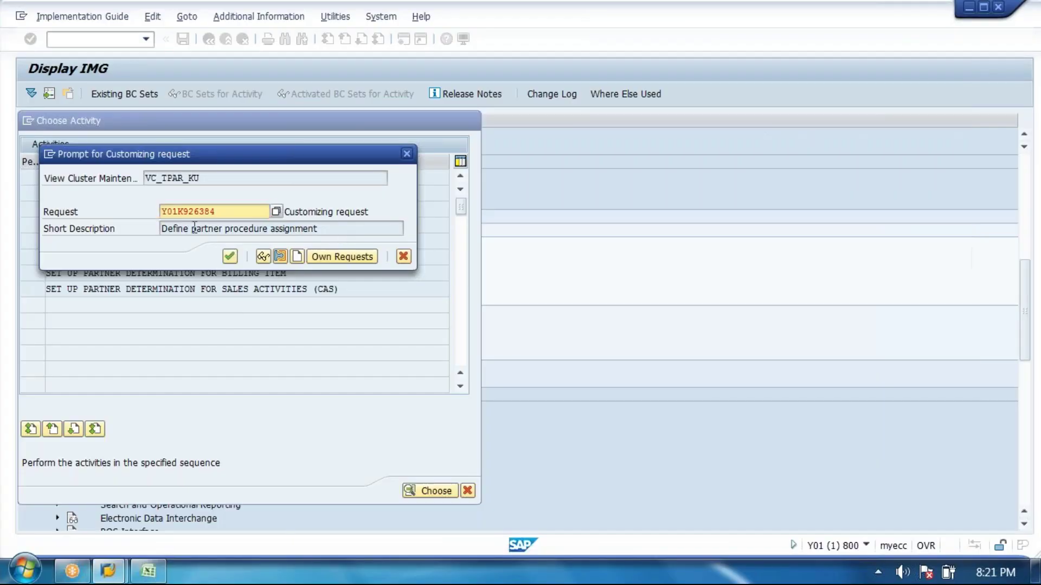
left_click(143, 575)
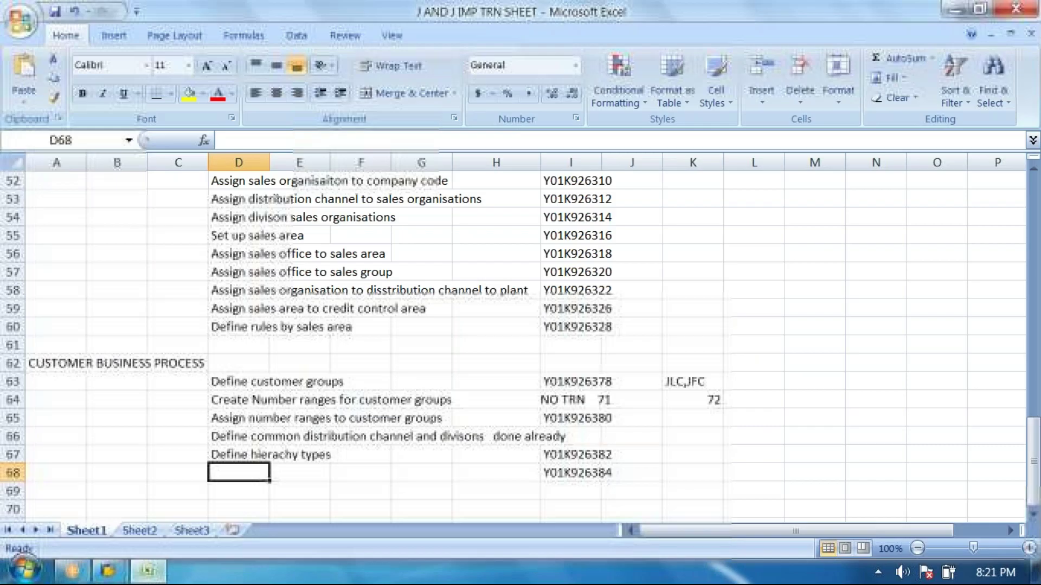
type("Define partner procedure assignment")
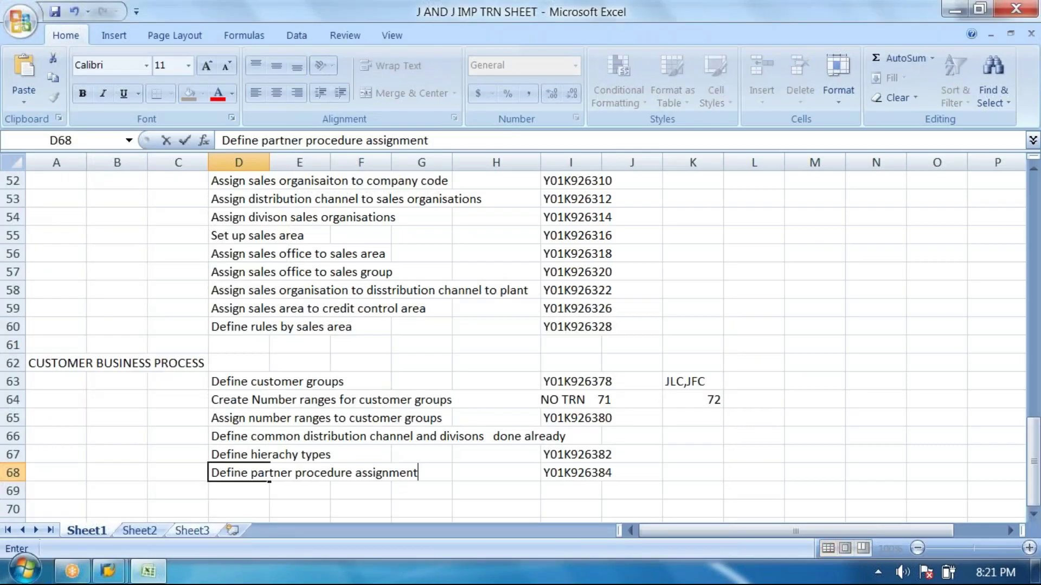
- Switch back to SAP, confirm the customizing request for the procedure assignments, and deselect the JFC and JLC rows
left_click(147, 572)
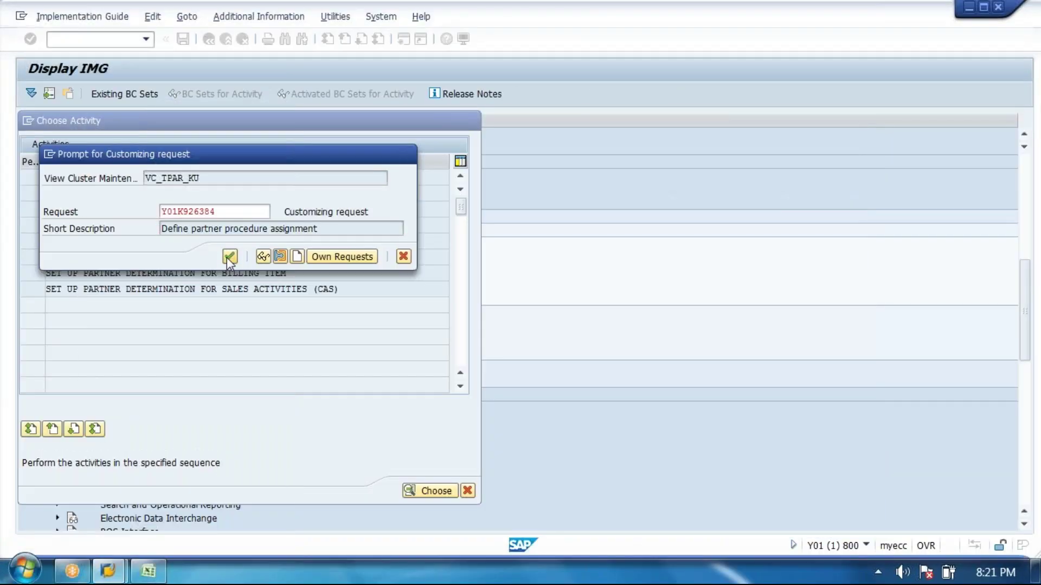
left_click(230, 257)
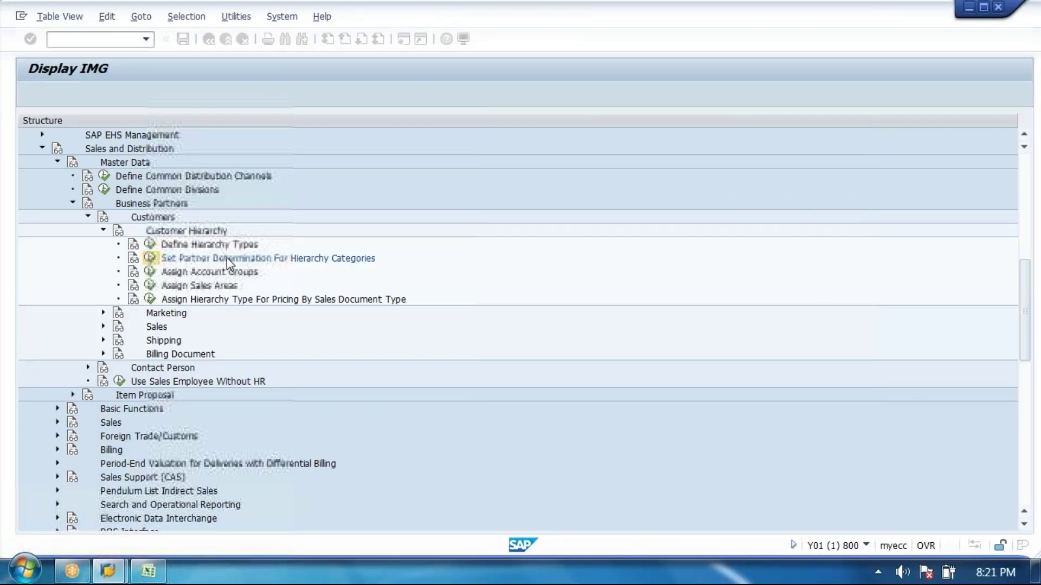
left_click(252, 202)
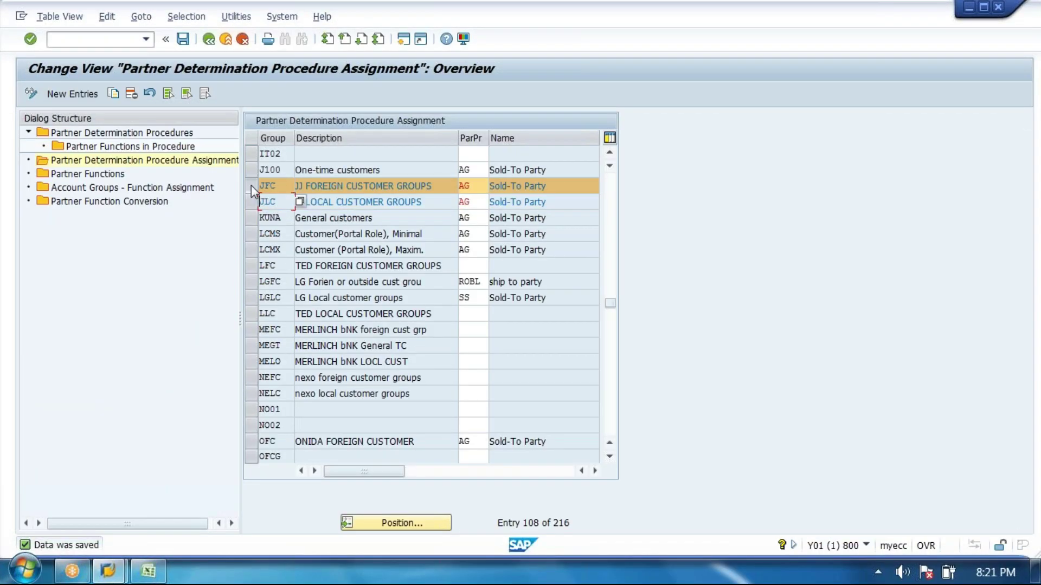
left_click(252, 186)
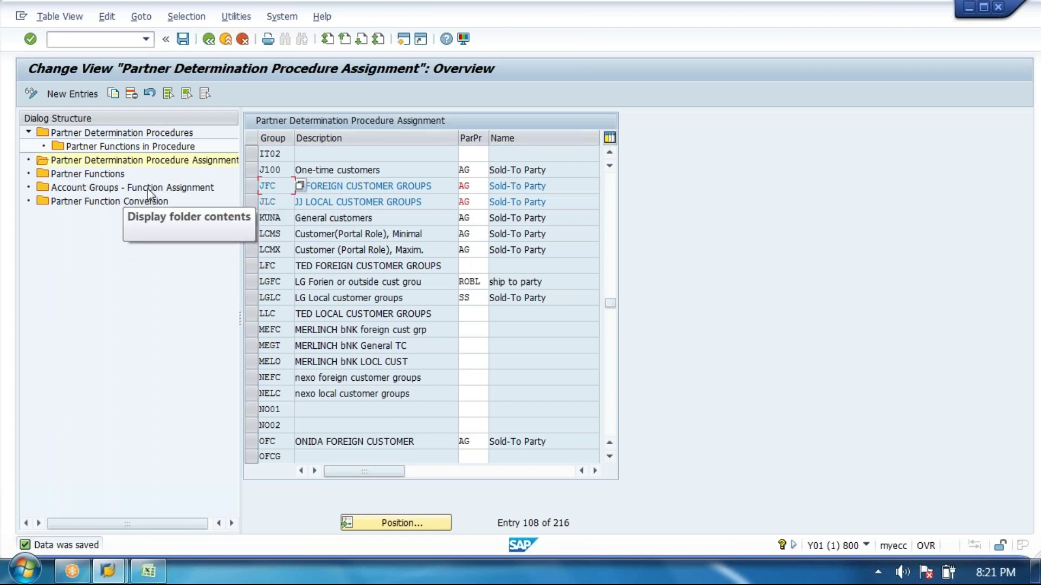
- Open the Partner Functions overview and examine the Customer hierarchy 1 entry, function 1A
double_click(107, 174)
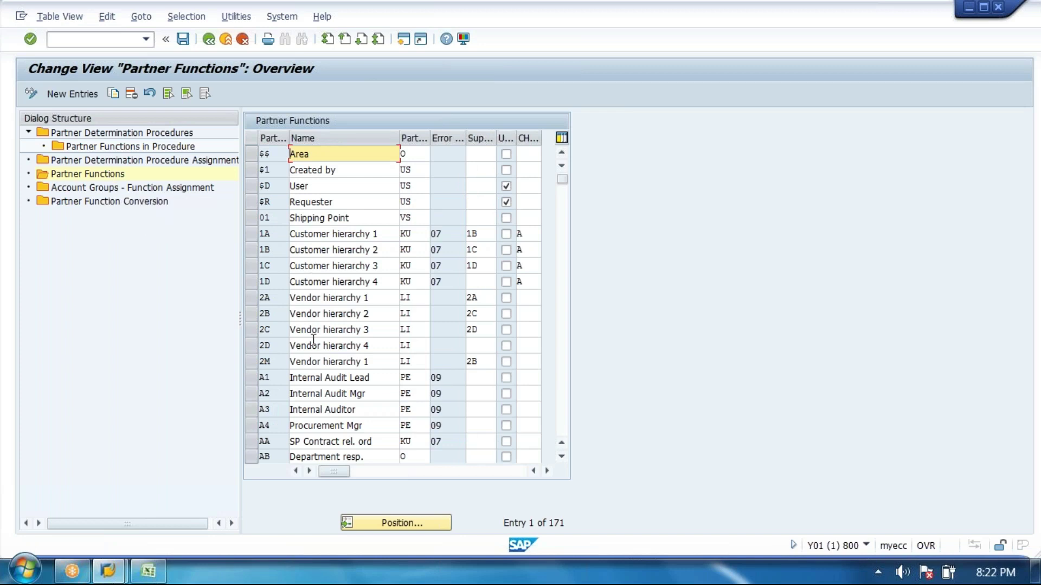
left_click_drag(379, 234, 205, 239)
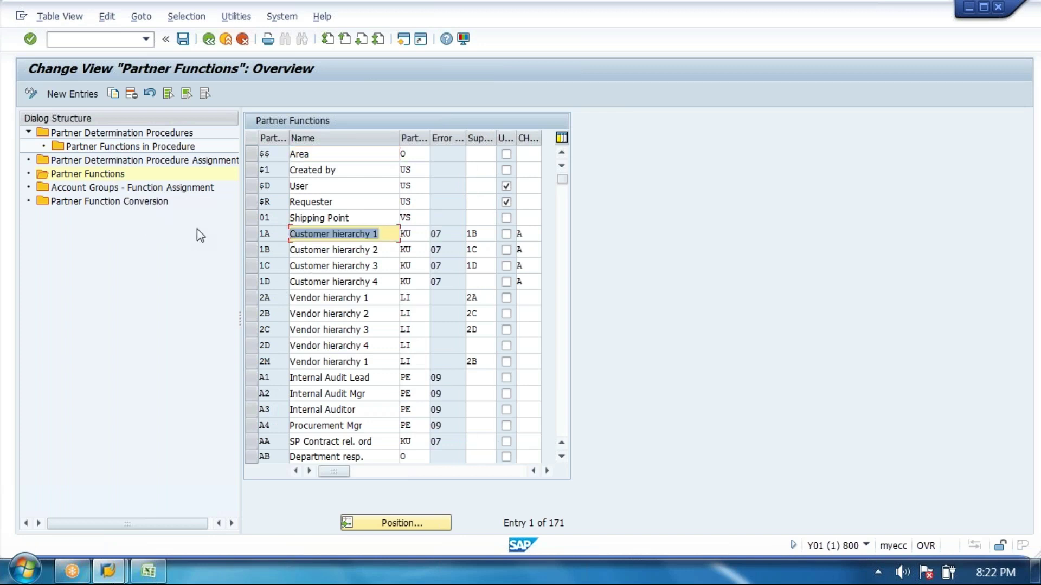
- Open the Account Groups - Function Assignment overview and position the list by account group JLC
left_click(101, 187)
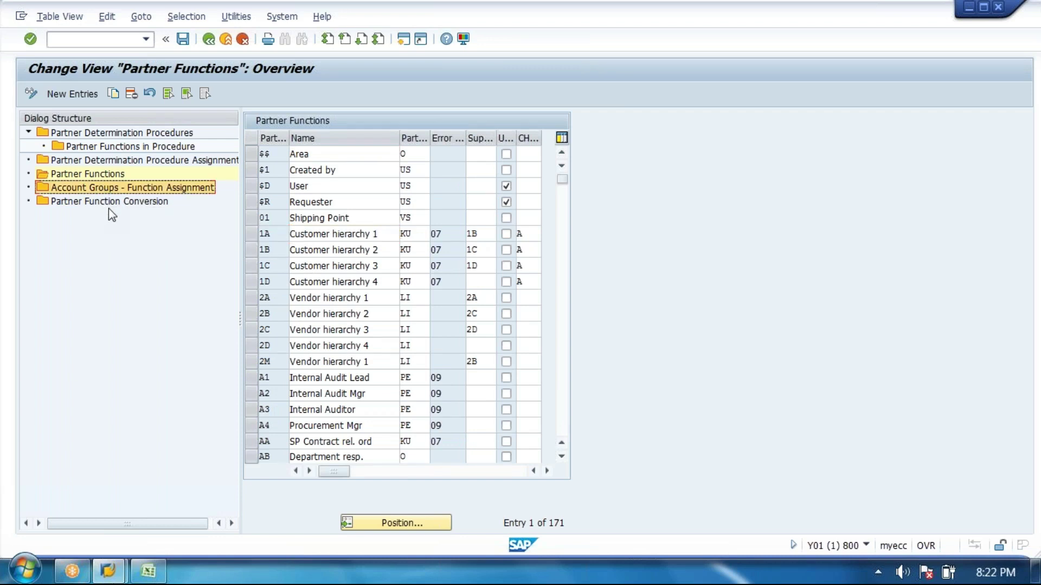
double_click(139, 189)
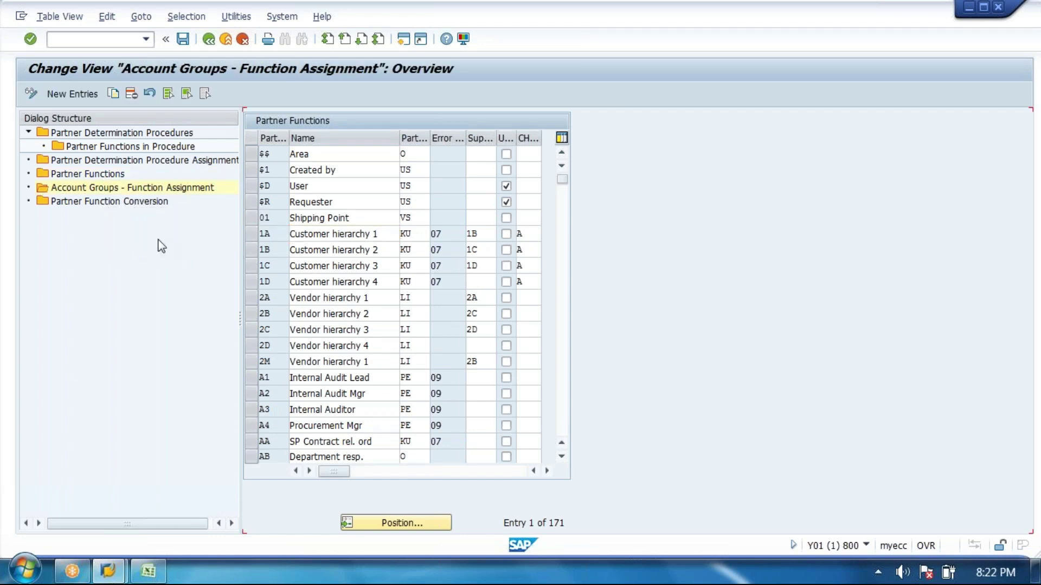
left_click(388, 522)
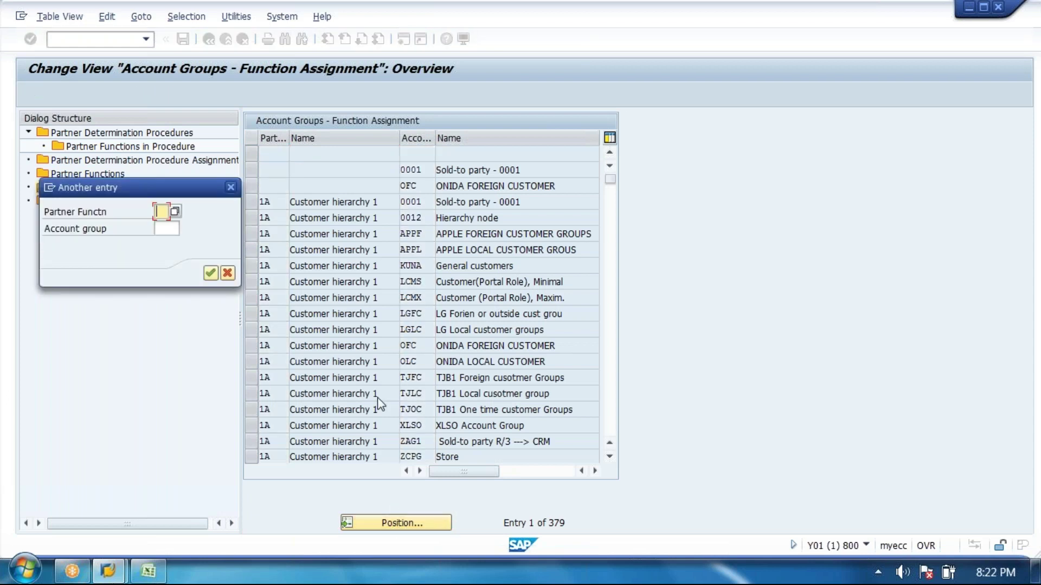
left_click(169, 232)
type("jlc")
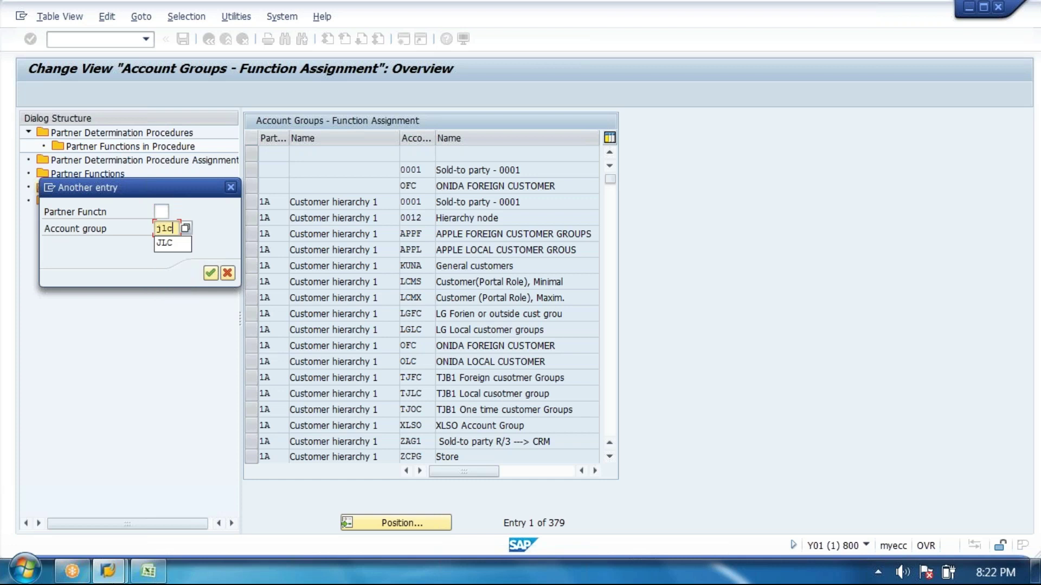
key("Return")
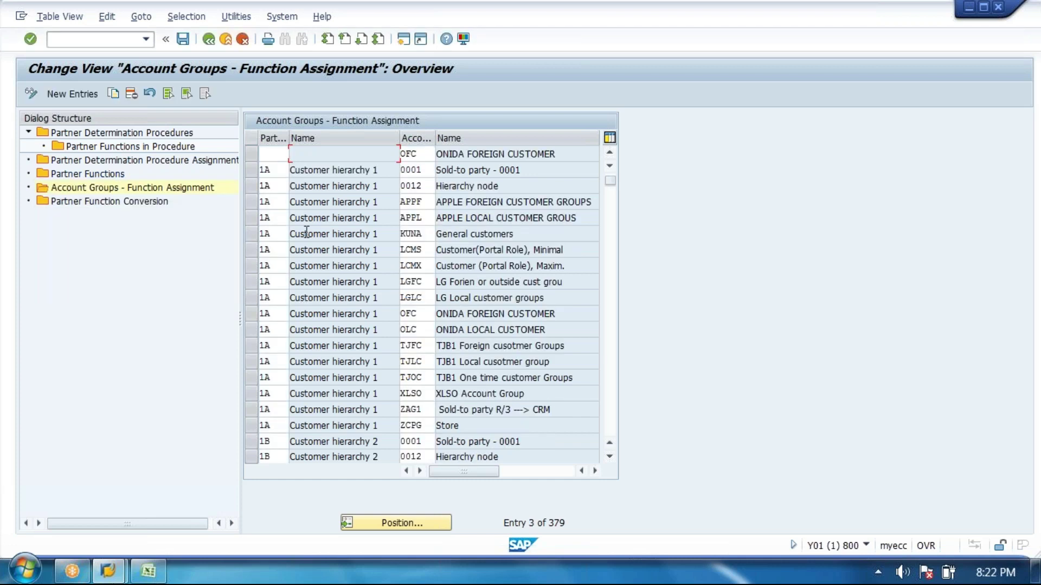
- Set the account group of the first Customer hierarchy 1 (1A) row to JLC, picked from the customer account group list
left_click(279, 169)
left_click(276, 185)
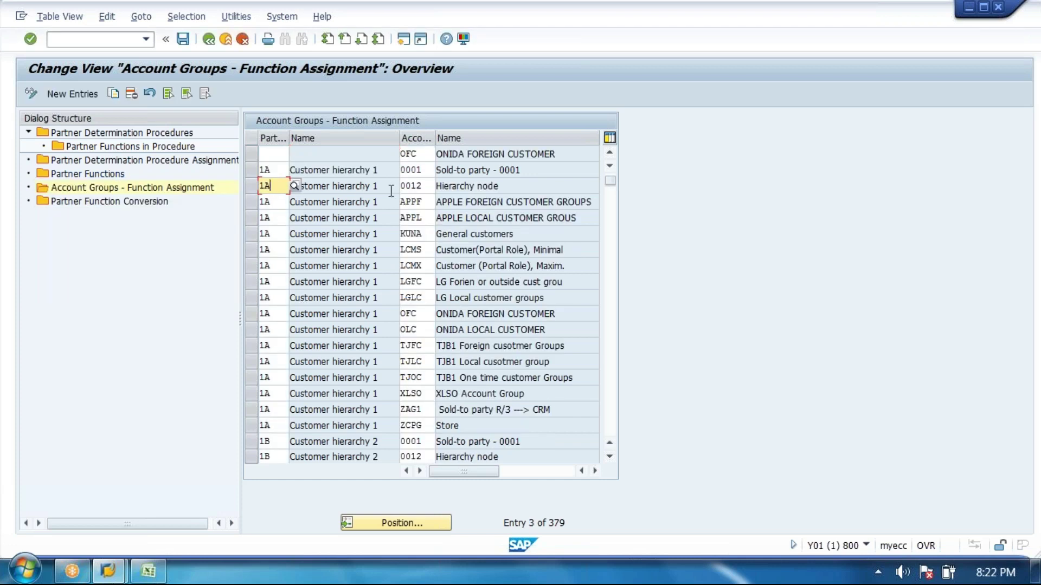
left_click(429, 171)
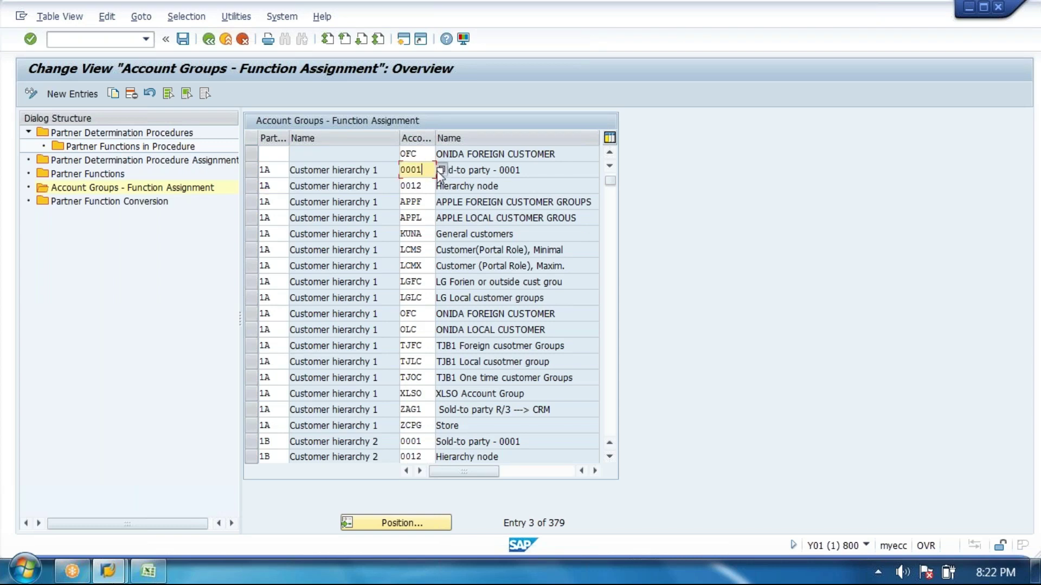
left_click(440, 171)
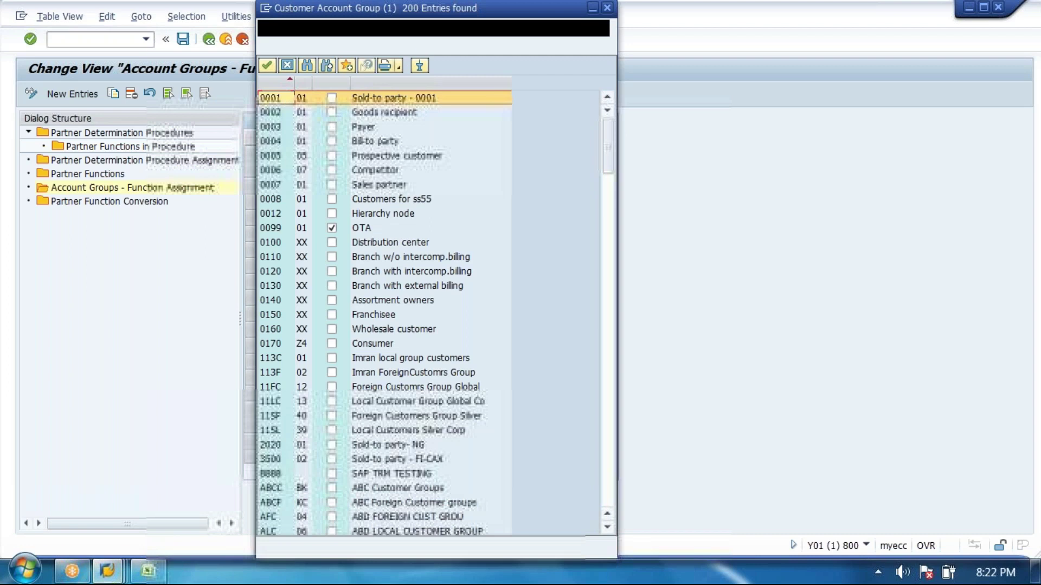
left_click(604, 294)
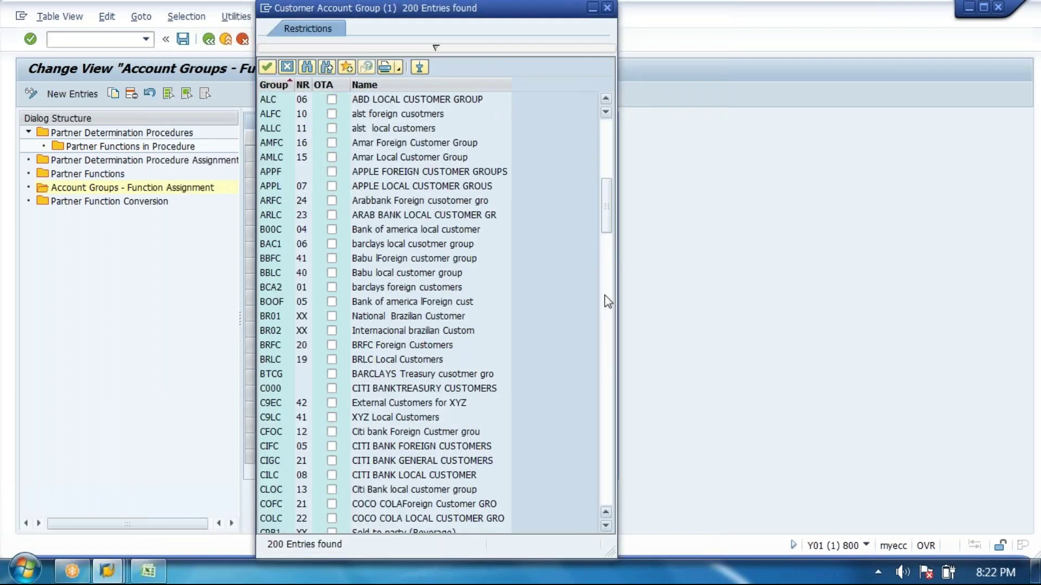
left_click(604, 294)
left_click(610, 363)
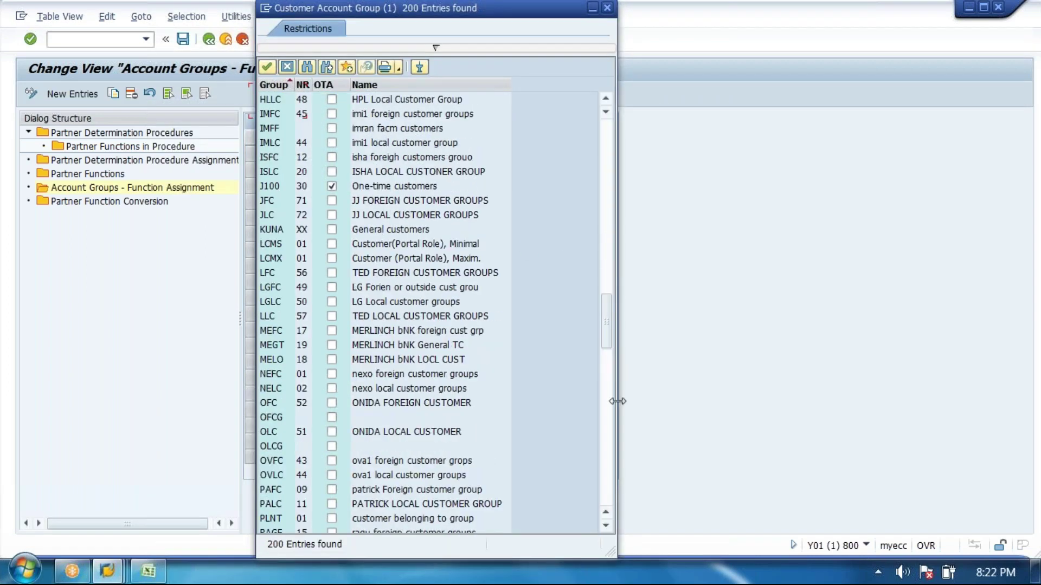
left_click(607, 427)
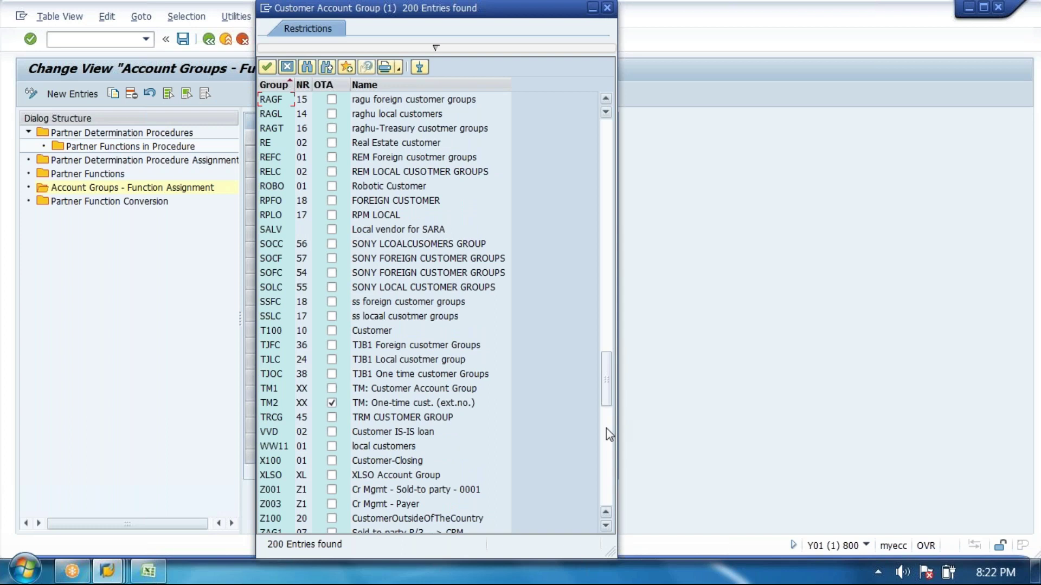
left_click(606, 428)
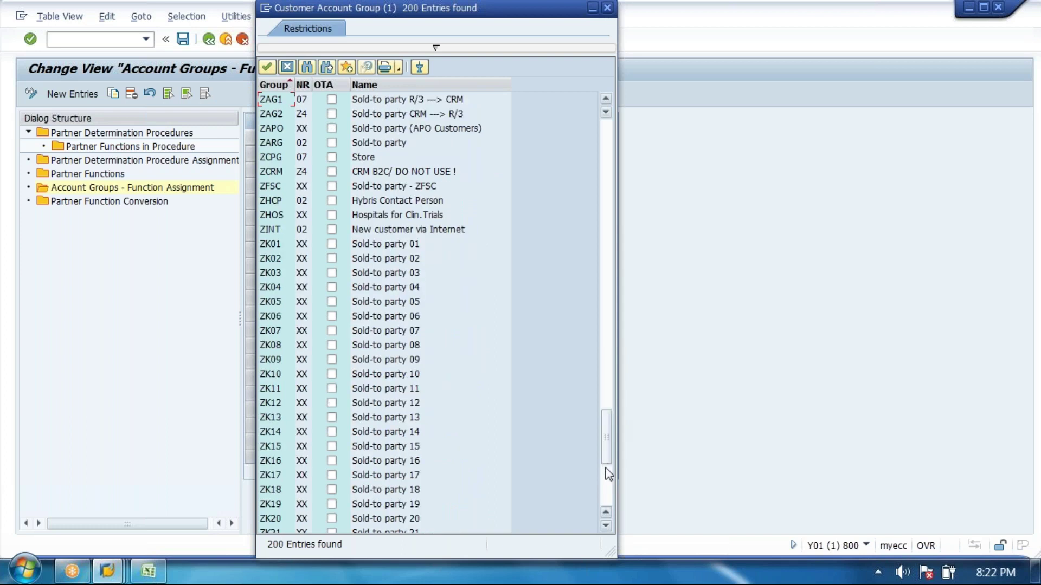
left_click(608, 475)
left_click_drag(608, 454, 578, 226)
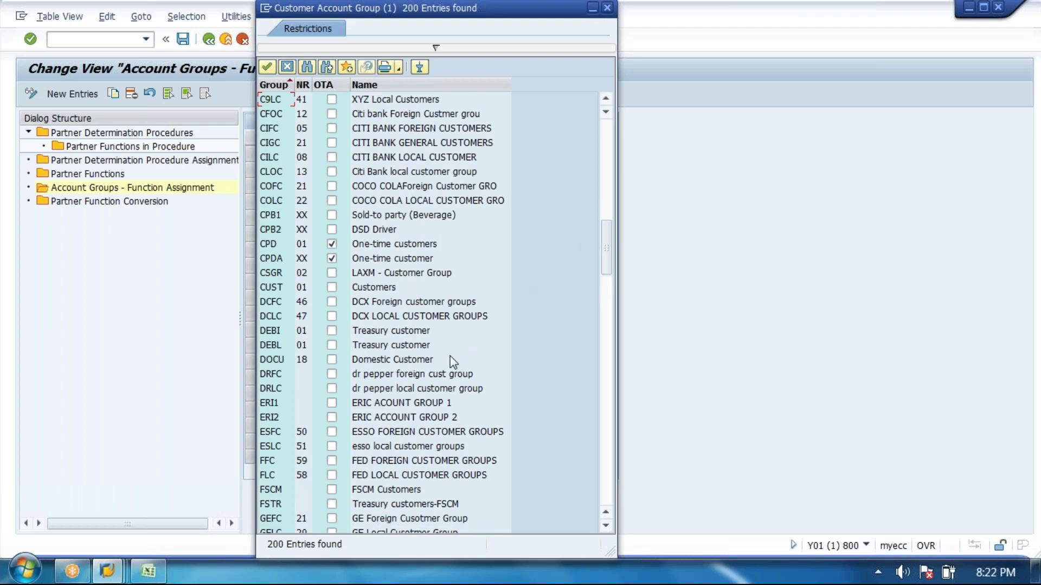
scroll(450, 357, "down", 8)
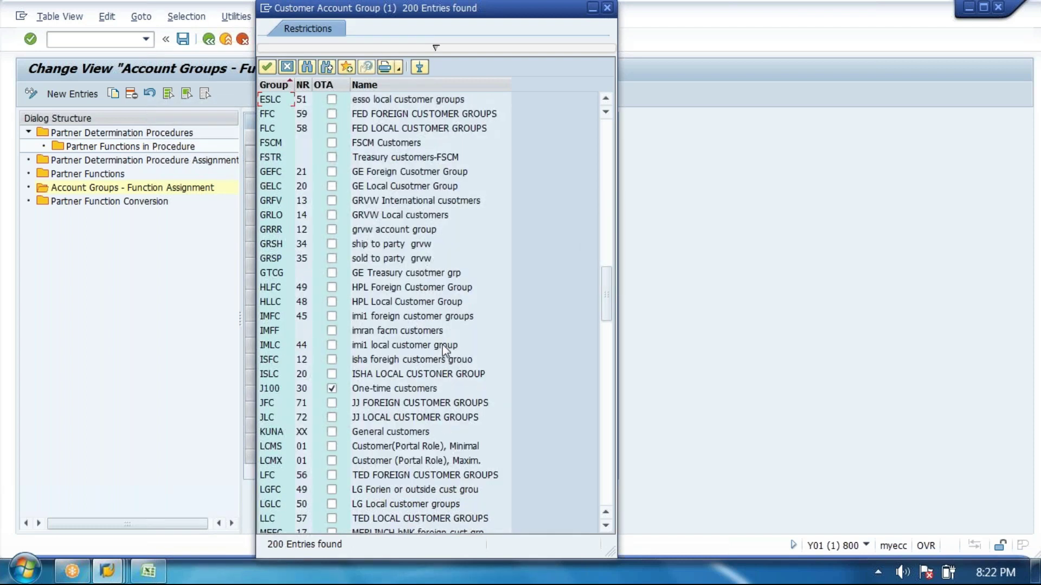
double_click(397, 417)
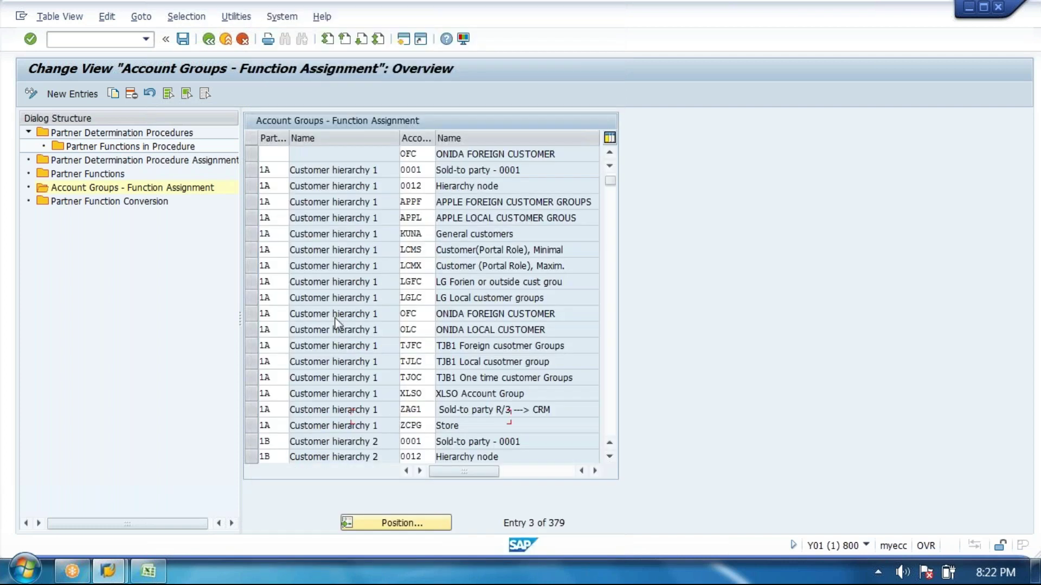
- Set the account group of the second Customer hierarchy 1 (1A) row to JFC
left_click(429, 187)
key("BackSpace")
key("BackSpace")
key("BackSpace")
key("BackSpace")
type("jfc")
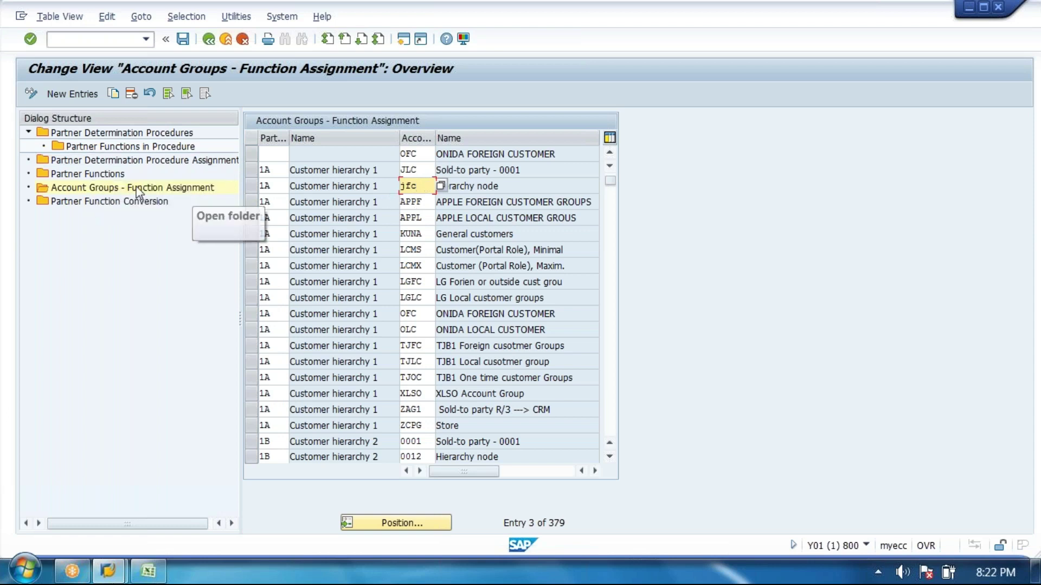
- Check the partner function and account group entries in the JLC and JFC rows and save the assignments
left_click(266, 170)
left_click(266, 186)
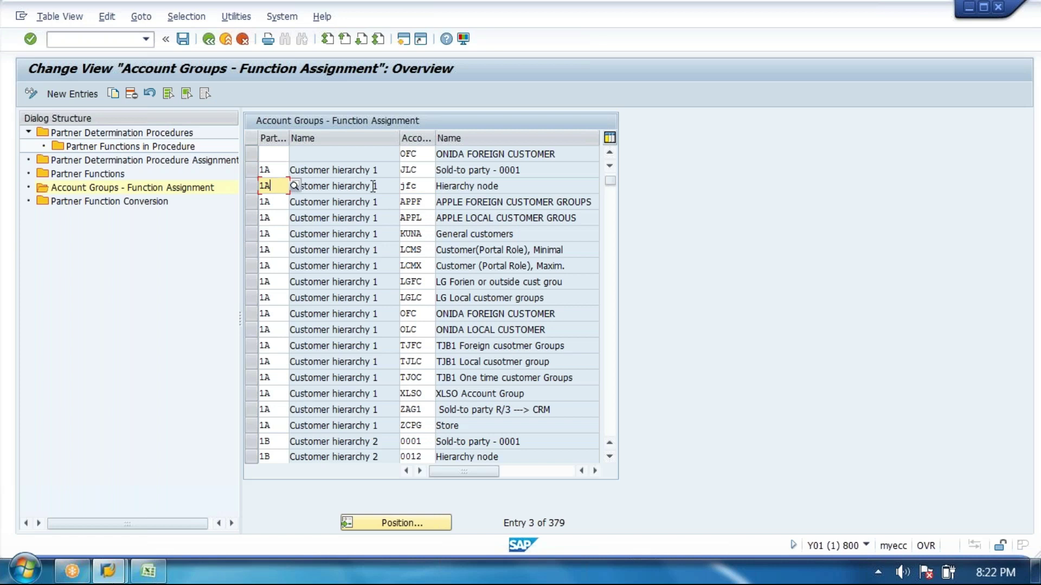
left_click(426, 170)
left_click(422, 185)
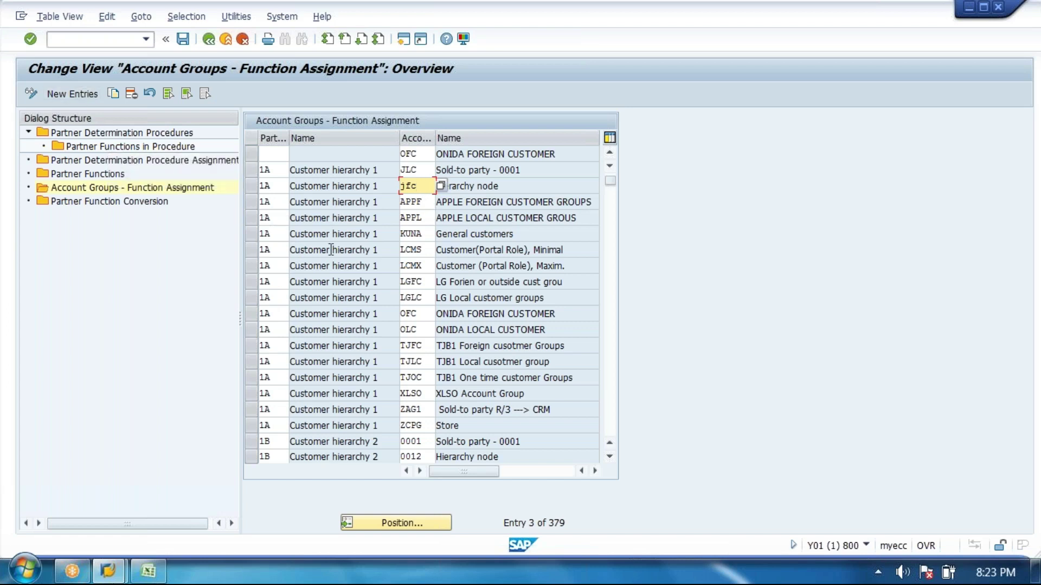
left_click(182, 39)
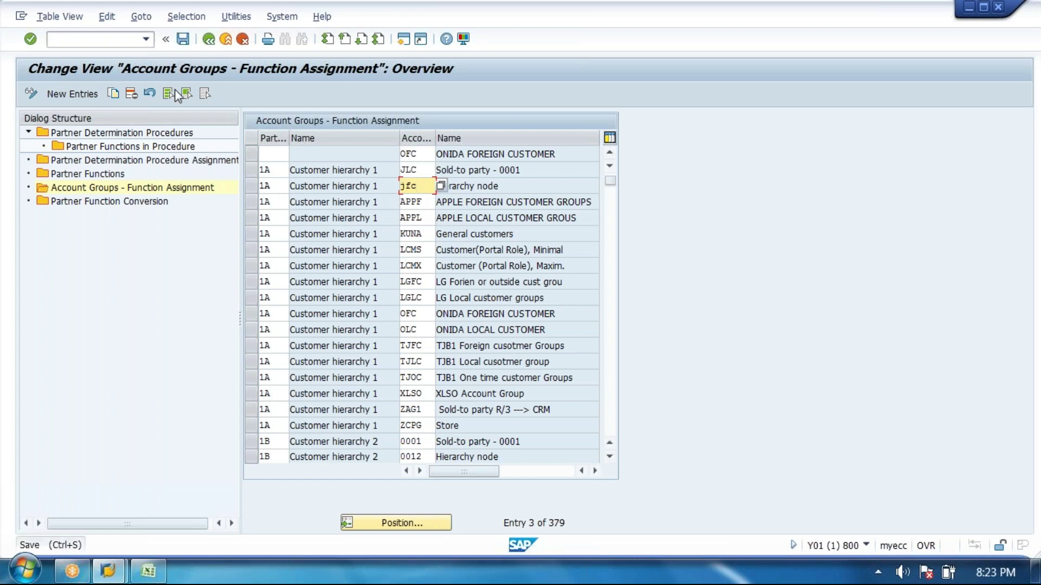
- Open the Partner Function Conversion overview to view its entries, and select the Account Groups - Function Assignment node
double_click(144, 203)
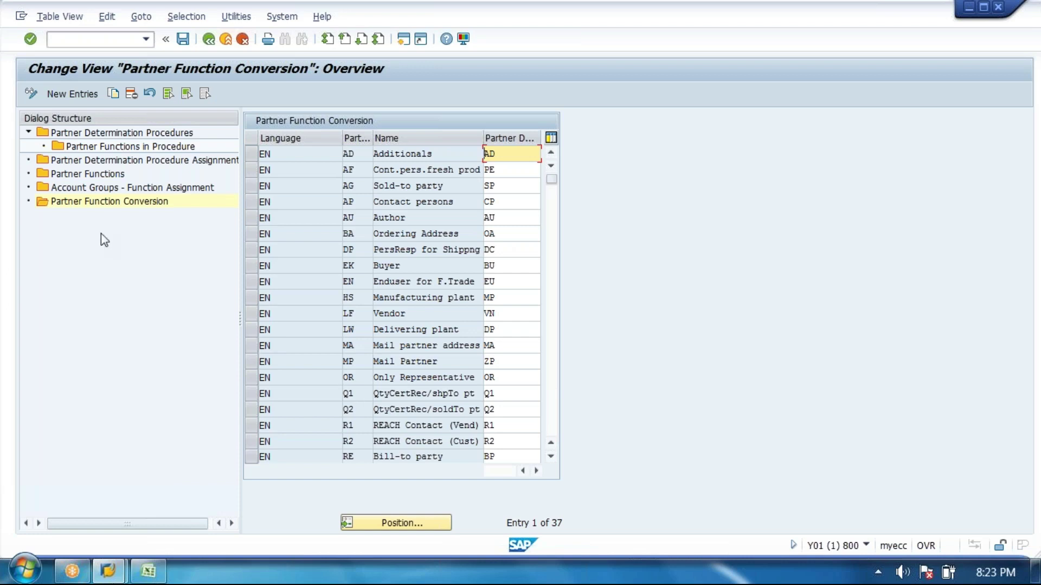
left_click(134, 161)
left_click(128, 188)
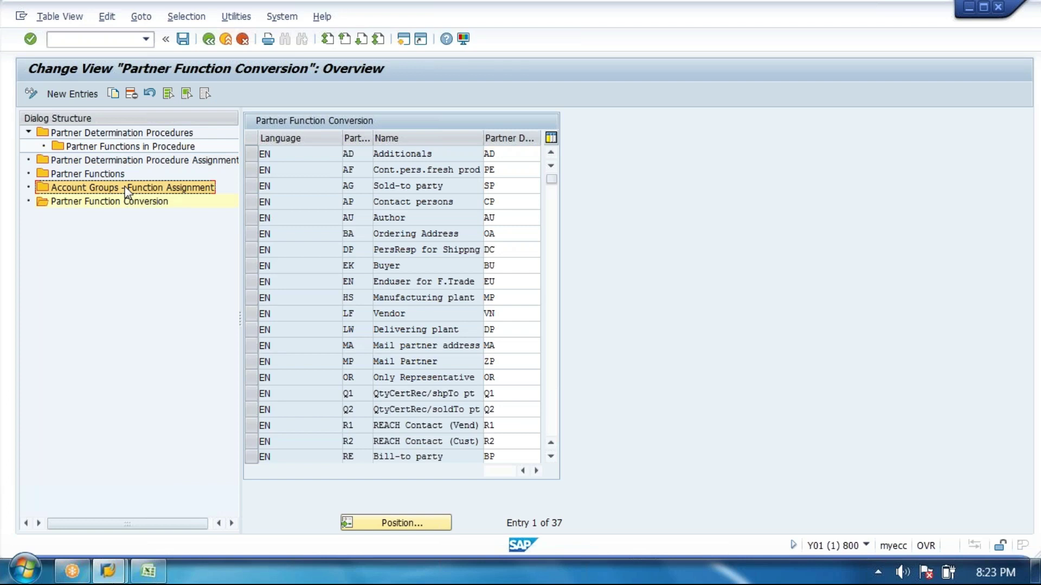